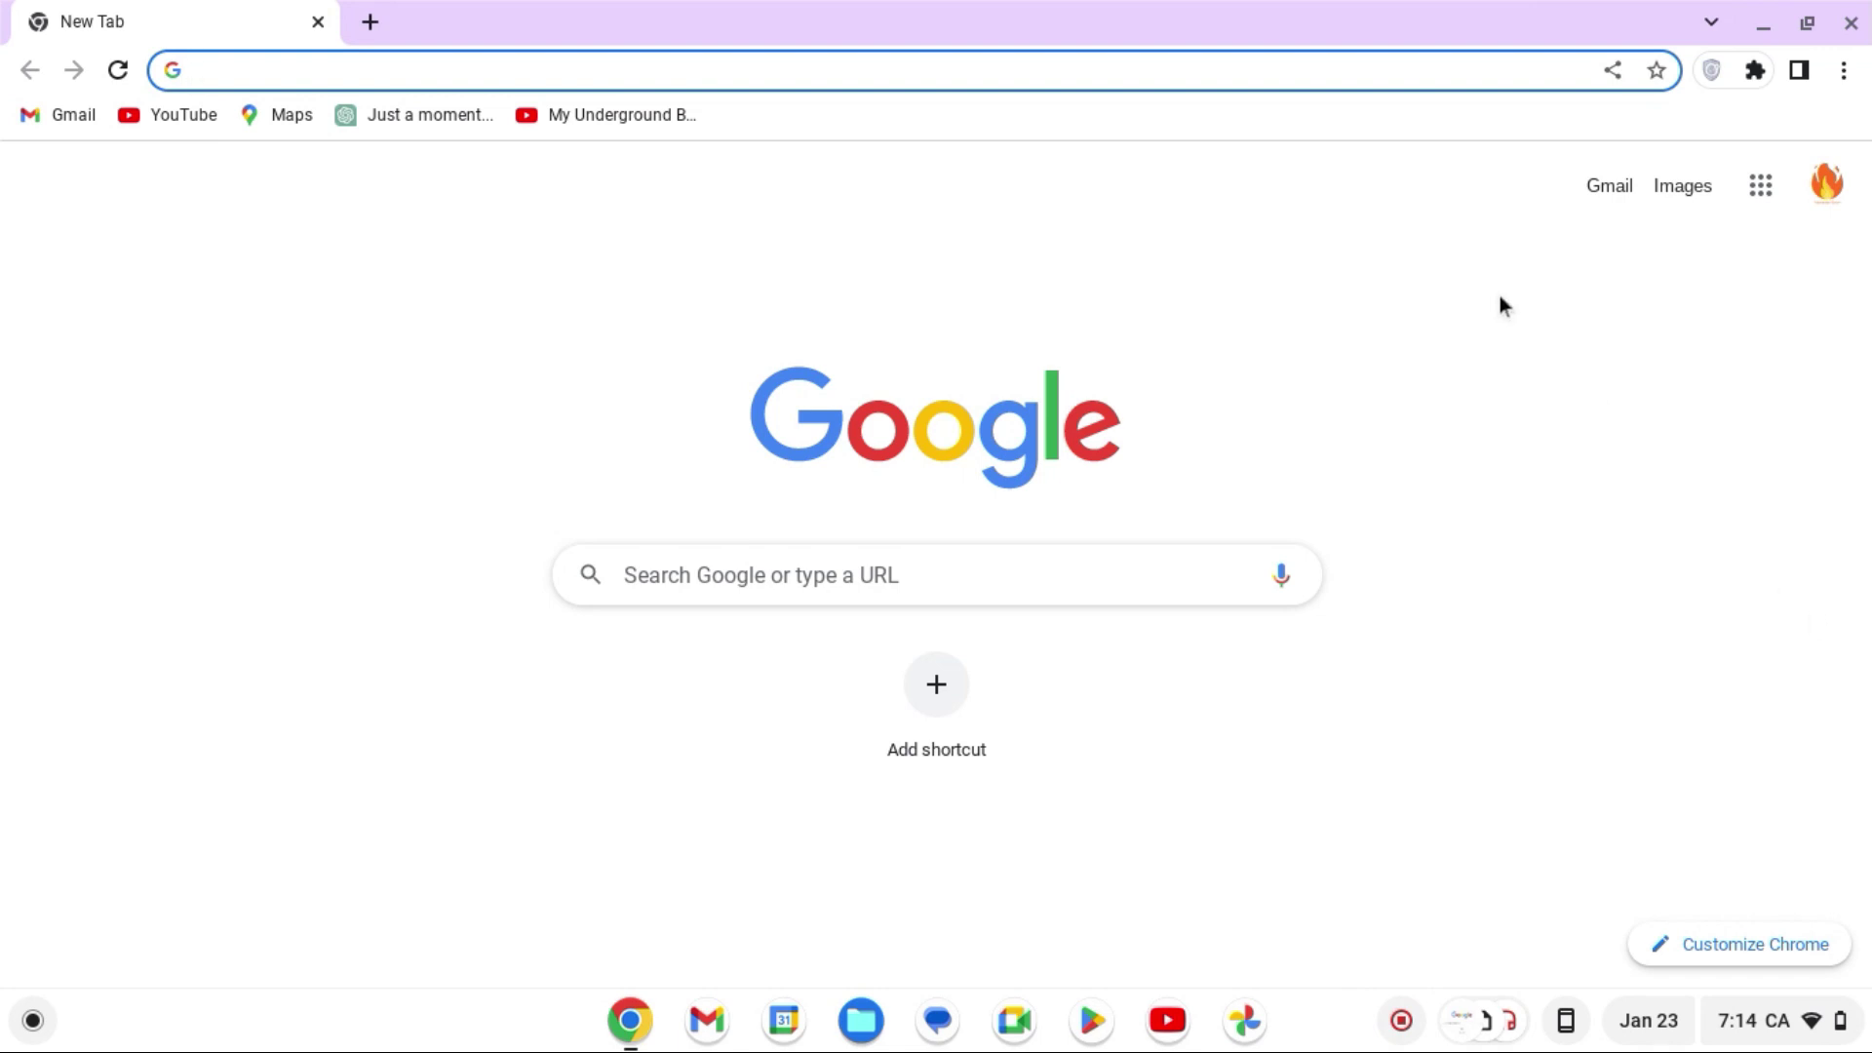
Search Google for crouton and open the dnschneid/crouton GitHub repository.
{"action": "type", "text": "crouton"}
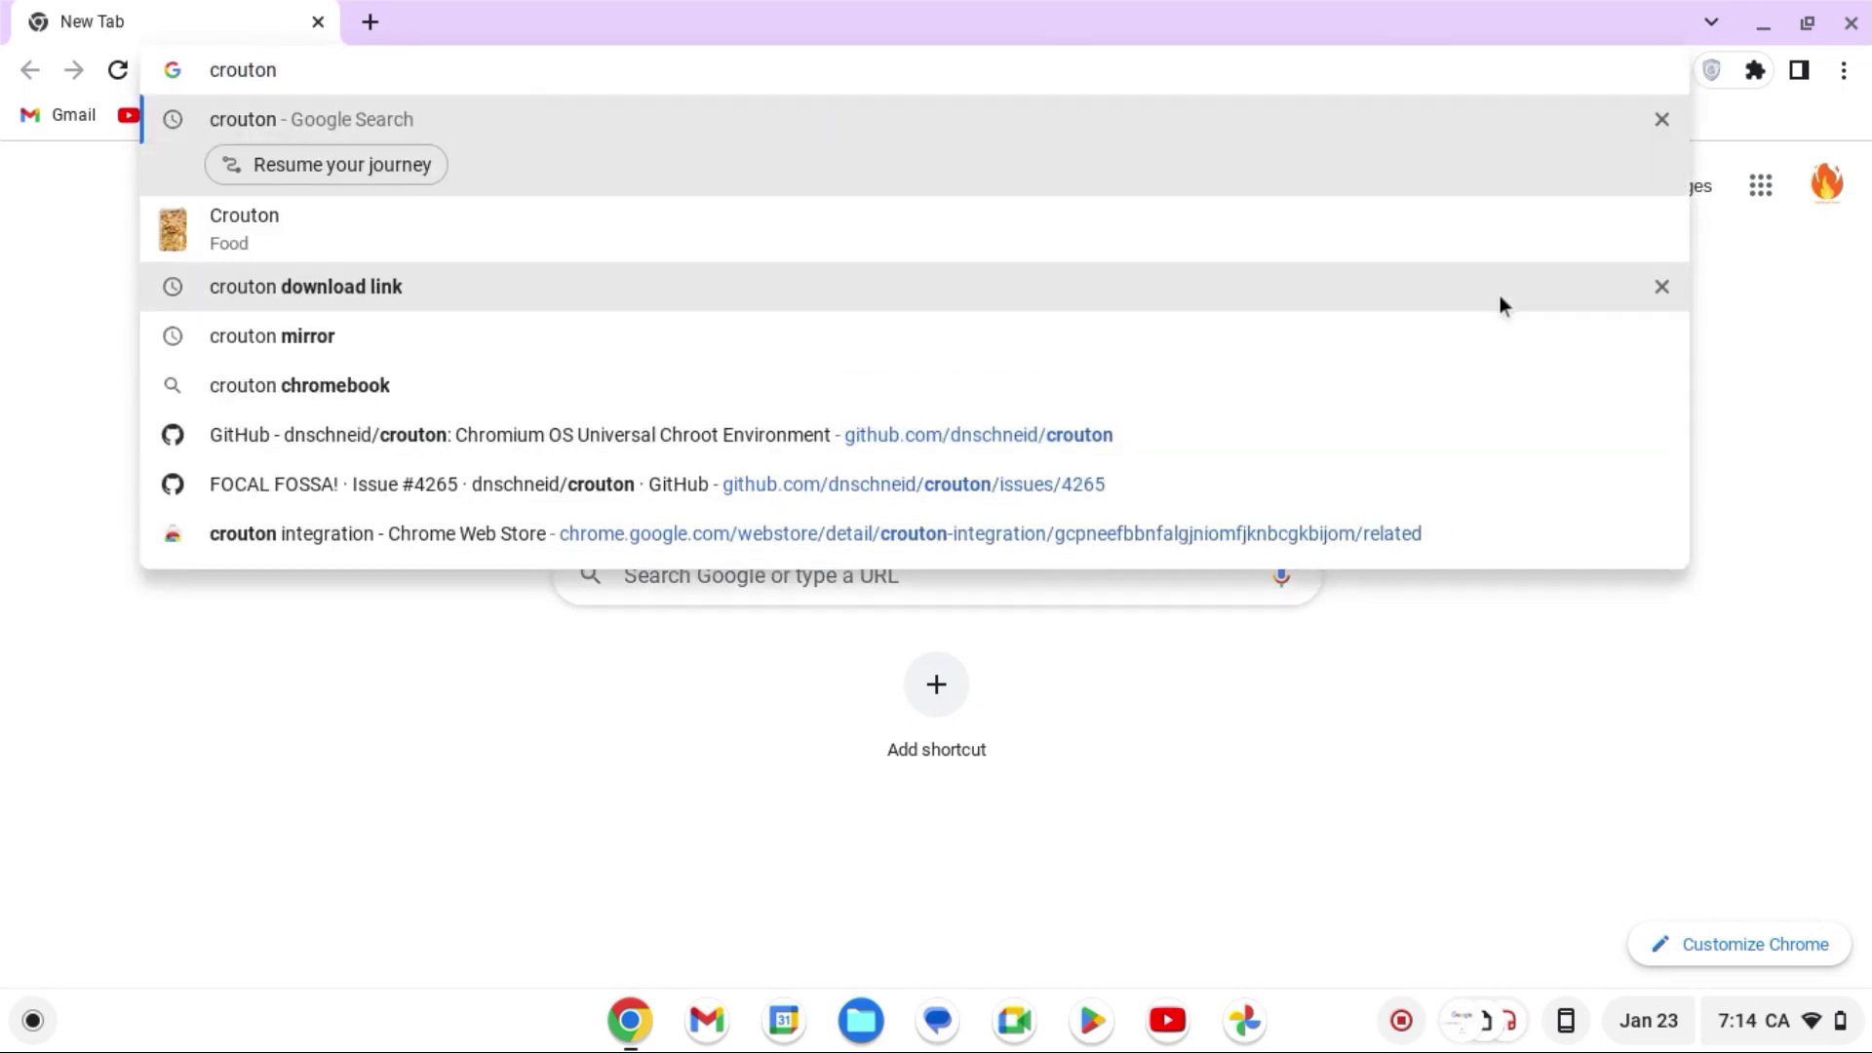
{"action": "key", "text": "Return"}
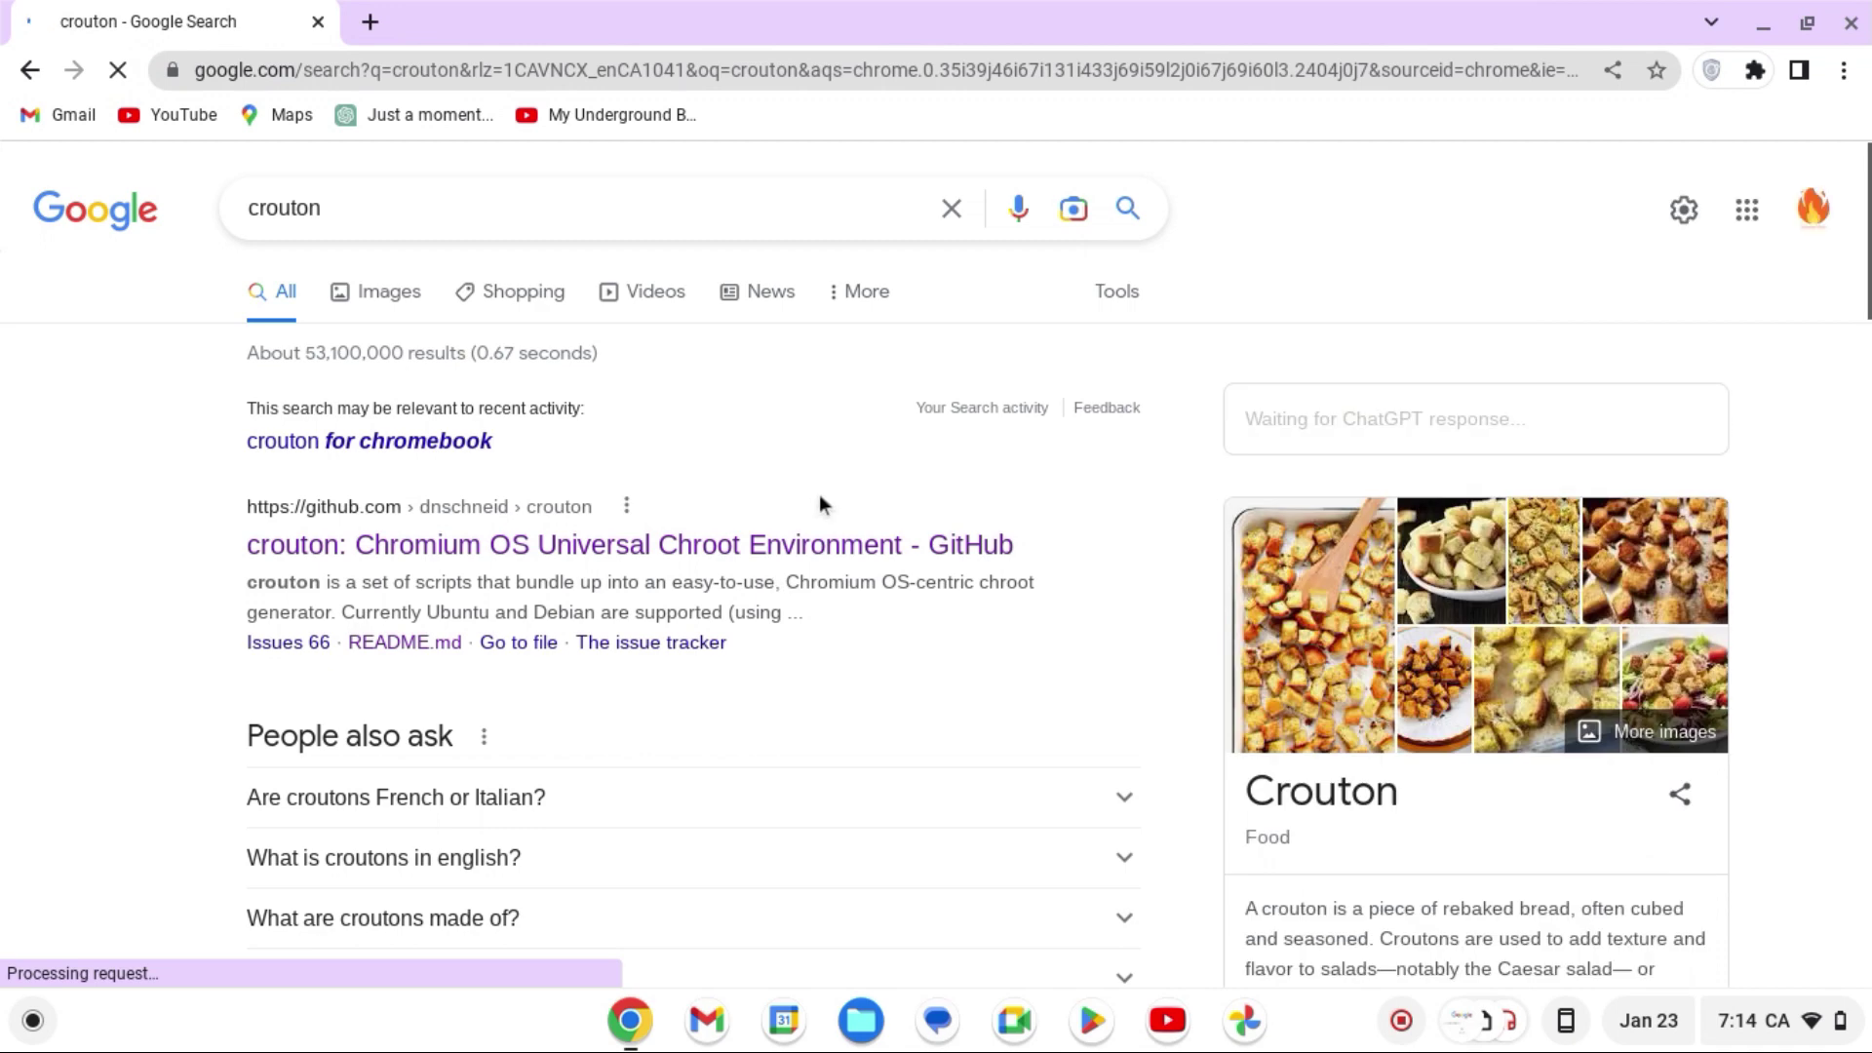
{"action": "left_click", "coordinate": [828, 545]}
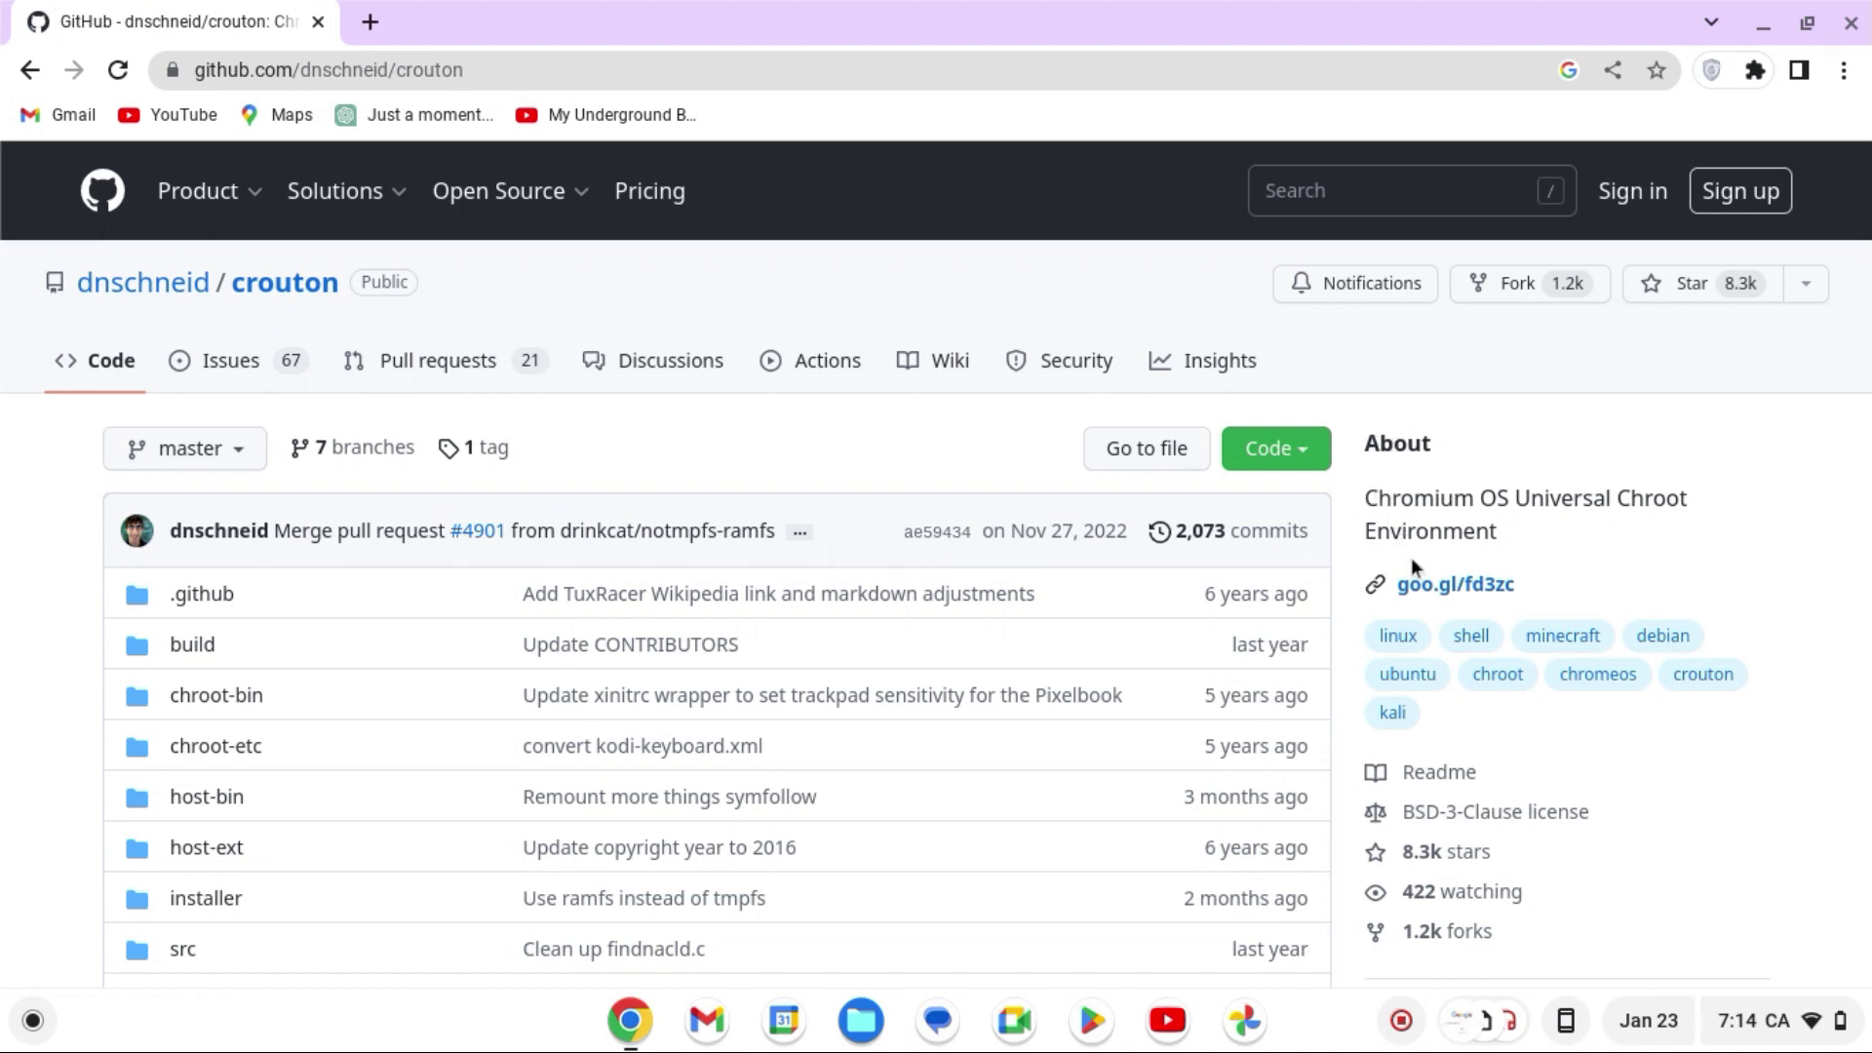
Select the repository's About description, then download the latest crouton release.
{"action": "left_click_drag", "start_coordinate": [1362, 497], "coordinate": [1486, 546]}
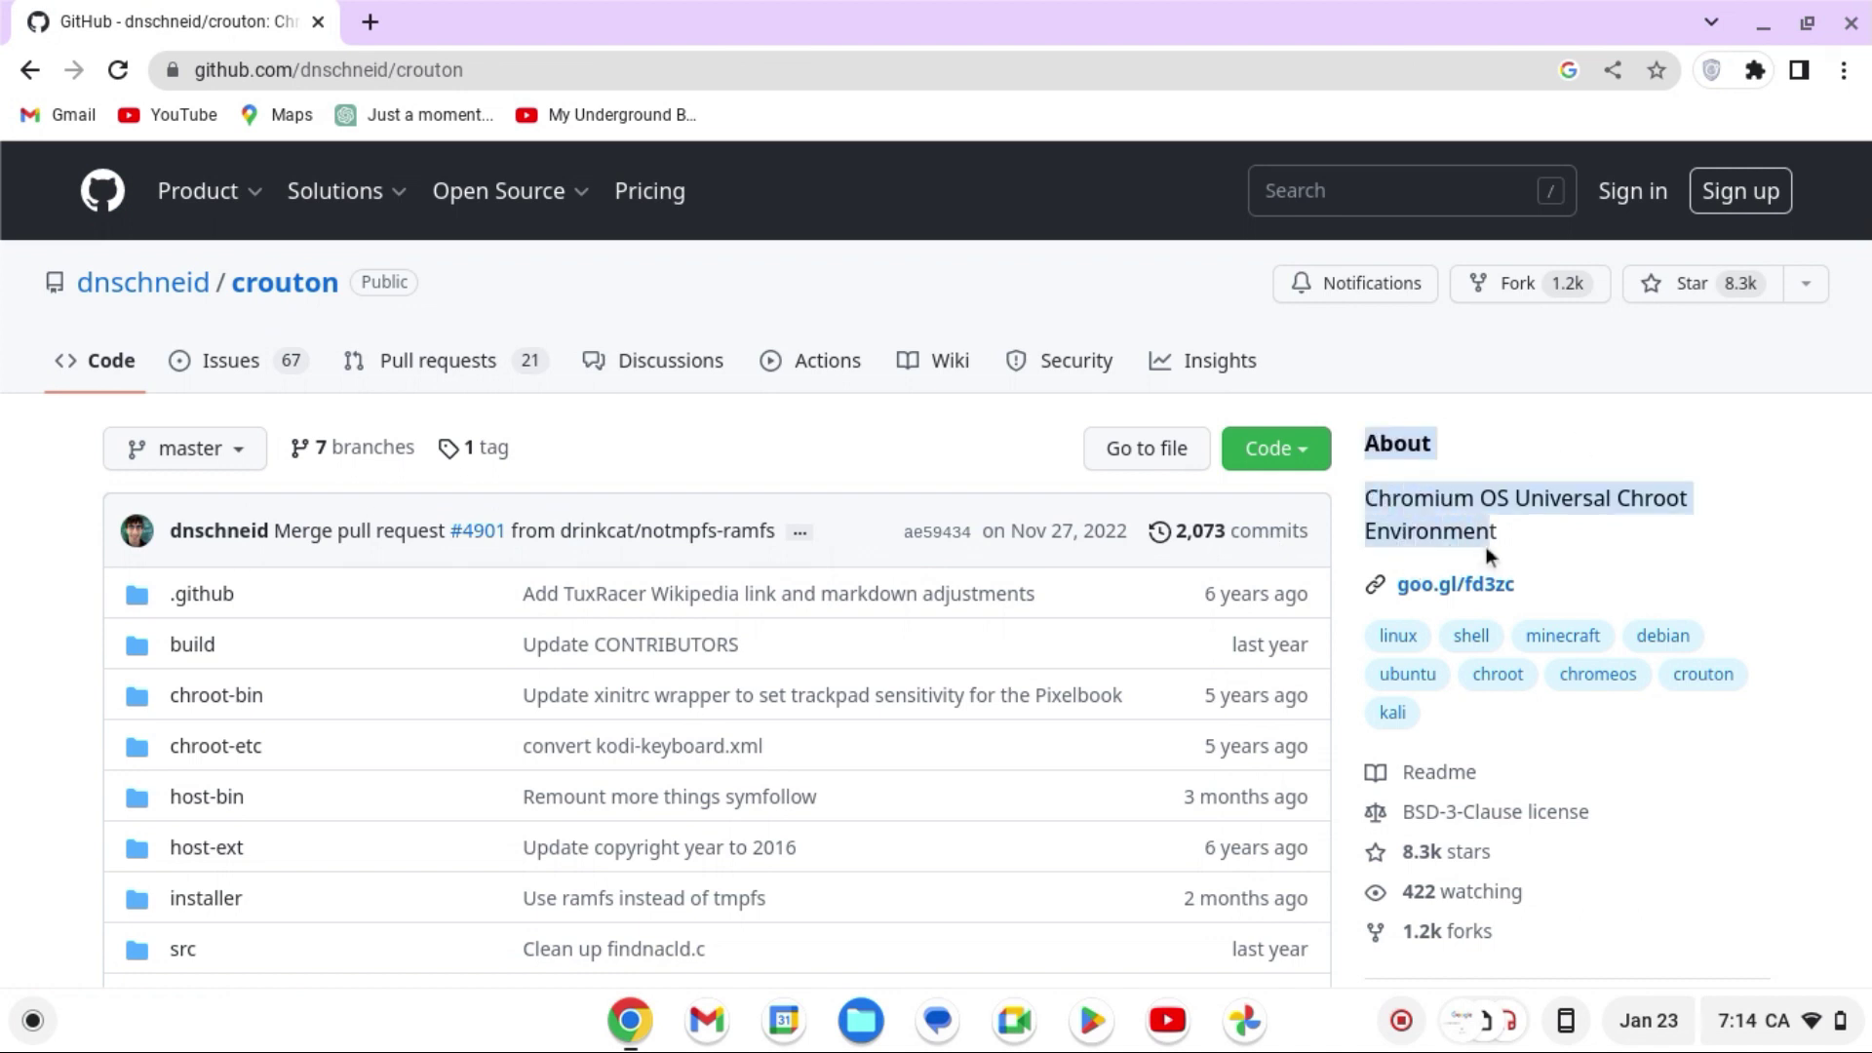
{"action": "left_click", "coordinate": [1486, 546]}
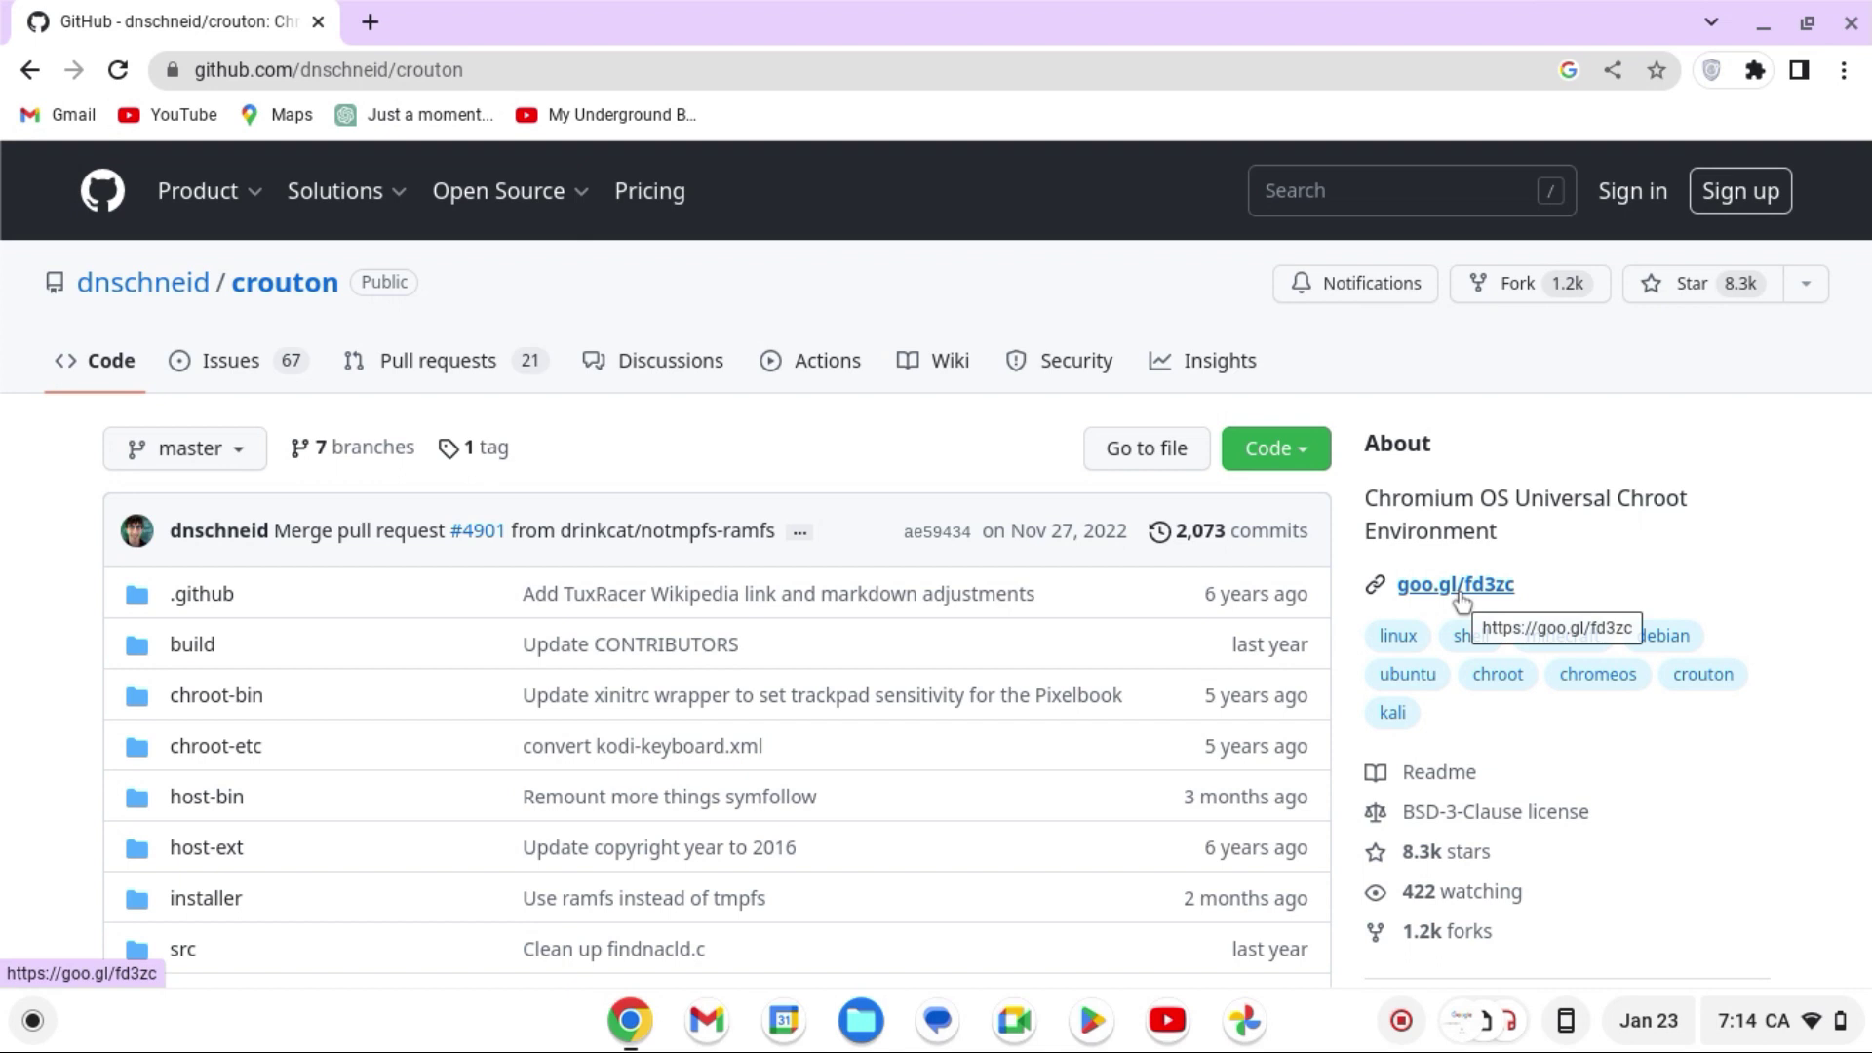
{"action": "left_click", "coordinate": [1460, 585]}
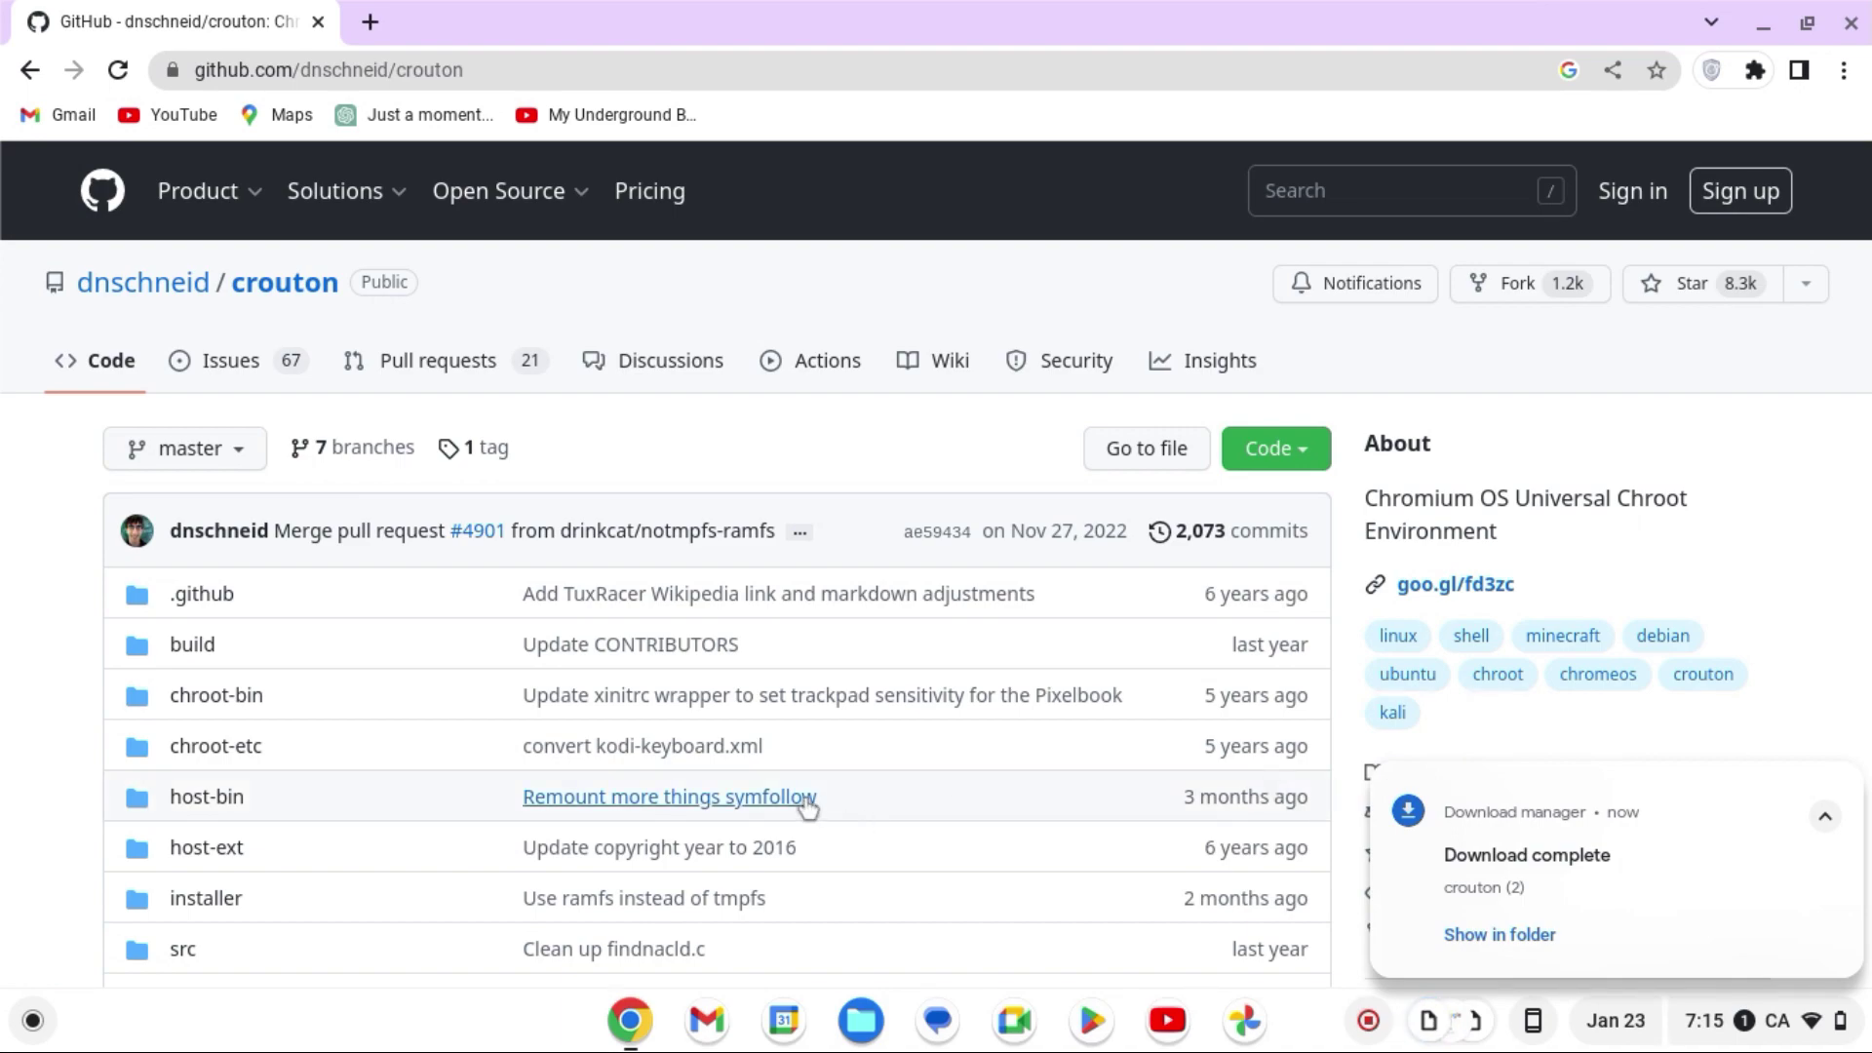
Scroll down the README and select the maintenance-only notes list.
{"action": "scroll", "coordinate": [808, 807], "scroll_direction": "down", "scroll_amount": 10}
{"action": "scroll", "coordinate": [808, 807], "scroll_direction": "down", "scroll_amount": 5}
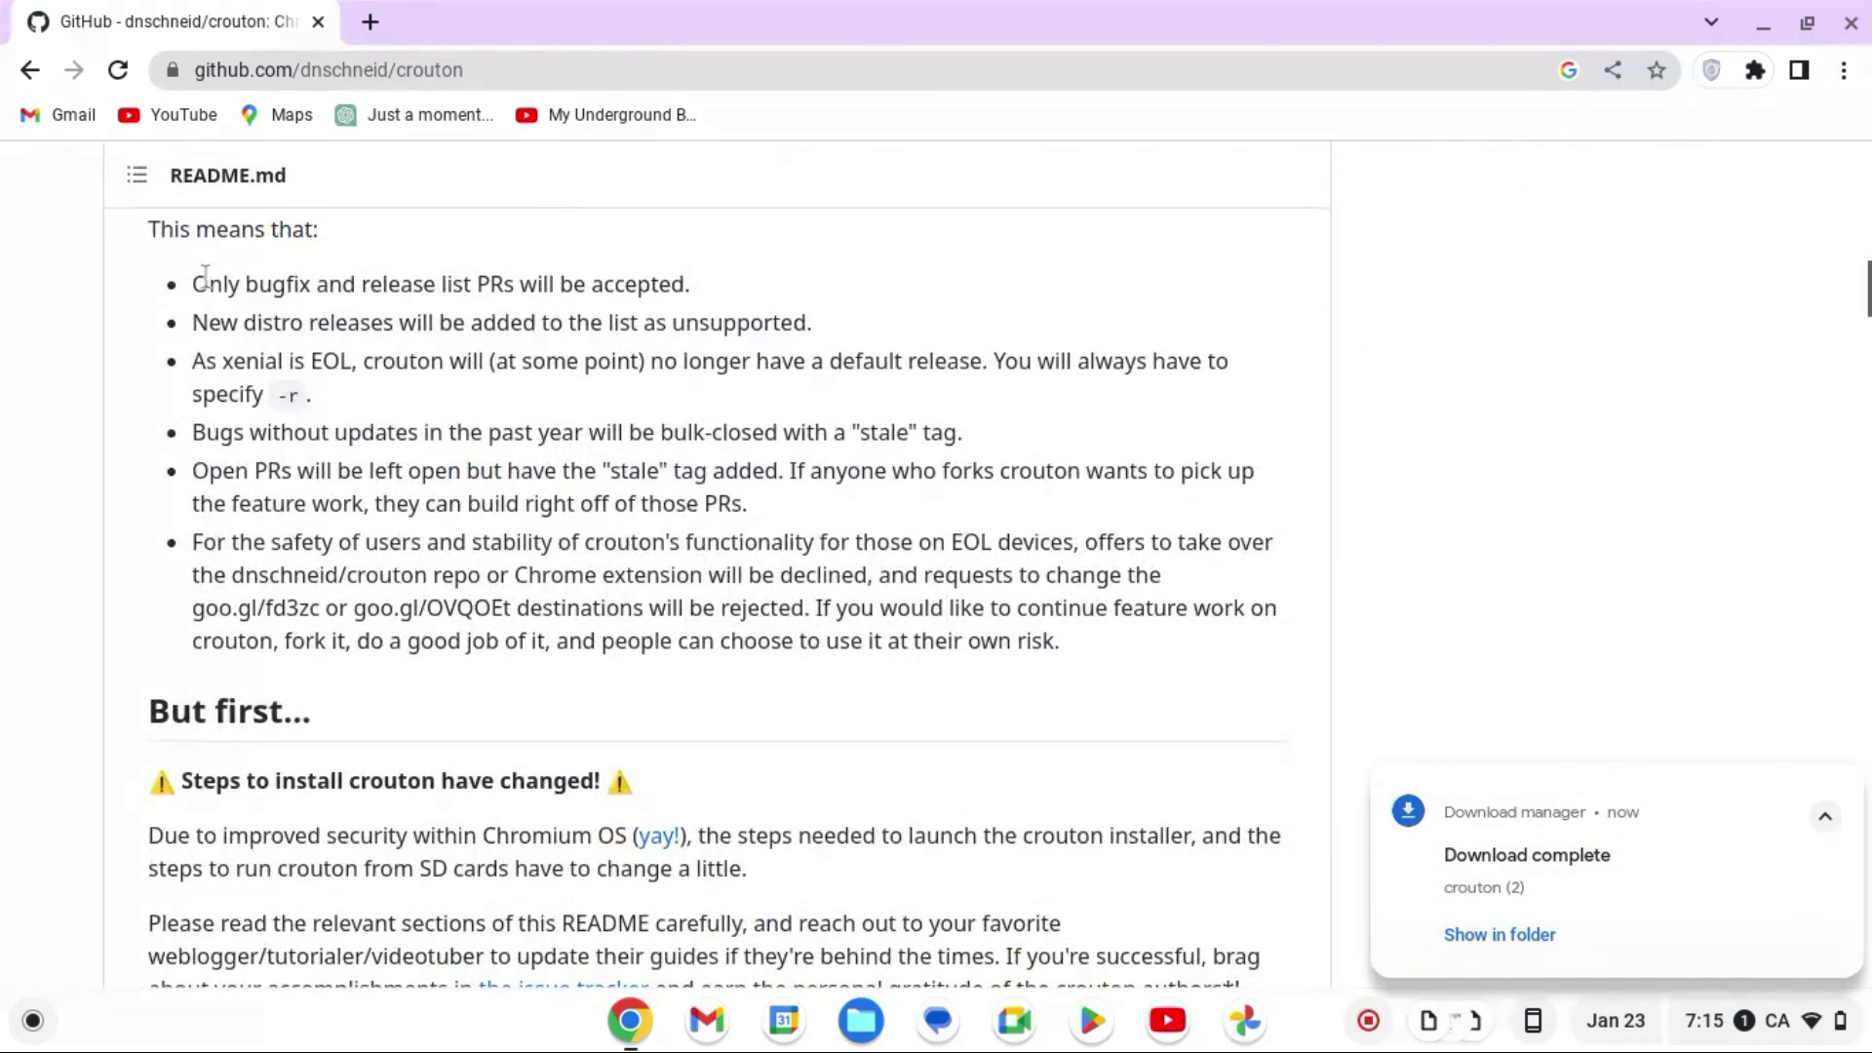
{"action": "left_click_drag", "start_coordinate": [192, 276], "coordinate": [669, 711]}
{"action": "left_click", "coordinate": [663, 687]}
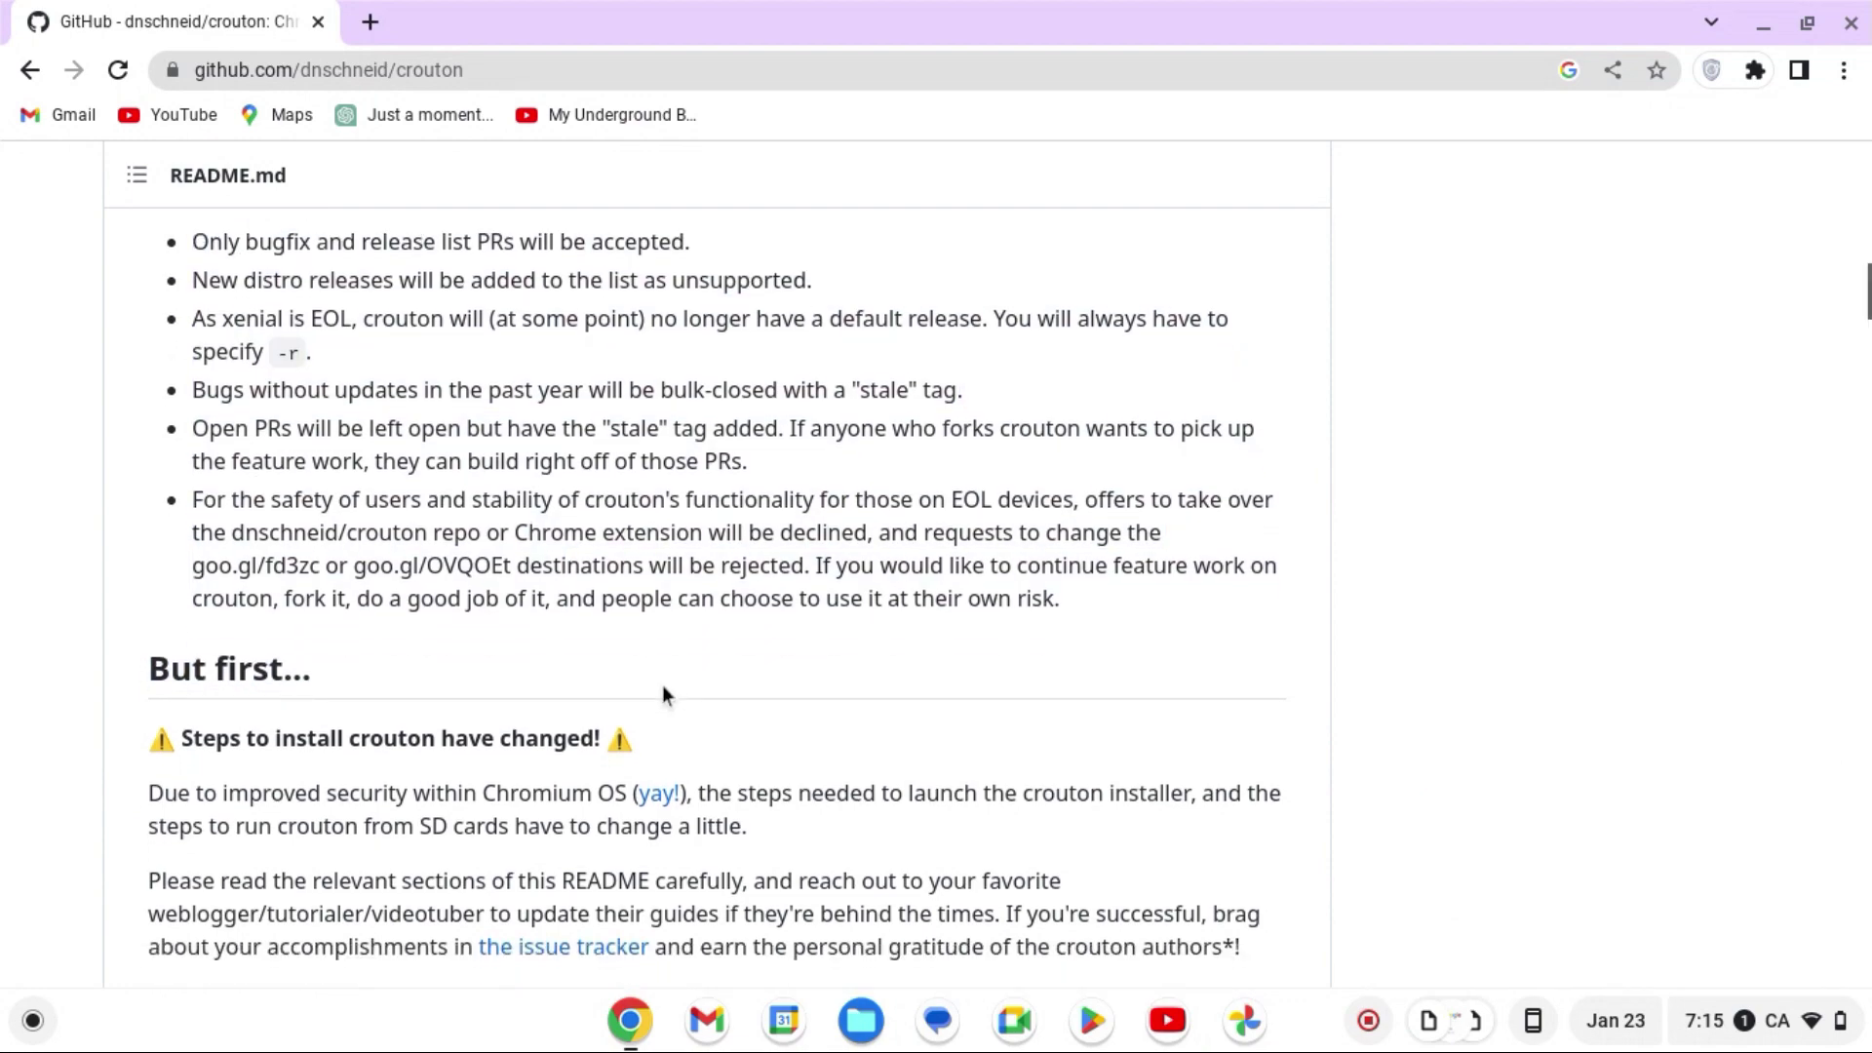
Scroll to Usage and copy 'sudo install -Dt /usr/local/bin -m 755 ~/Downloads/crouton'.
{"action": "scroll", "coordinate": [663, 687], "scroll_direction": "down", "scroll_amount": 3}
{"action": "scroll", "coordinate": [662, 687], "scroll_direction": "down", "scroll_amount": 12}
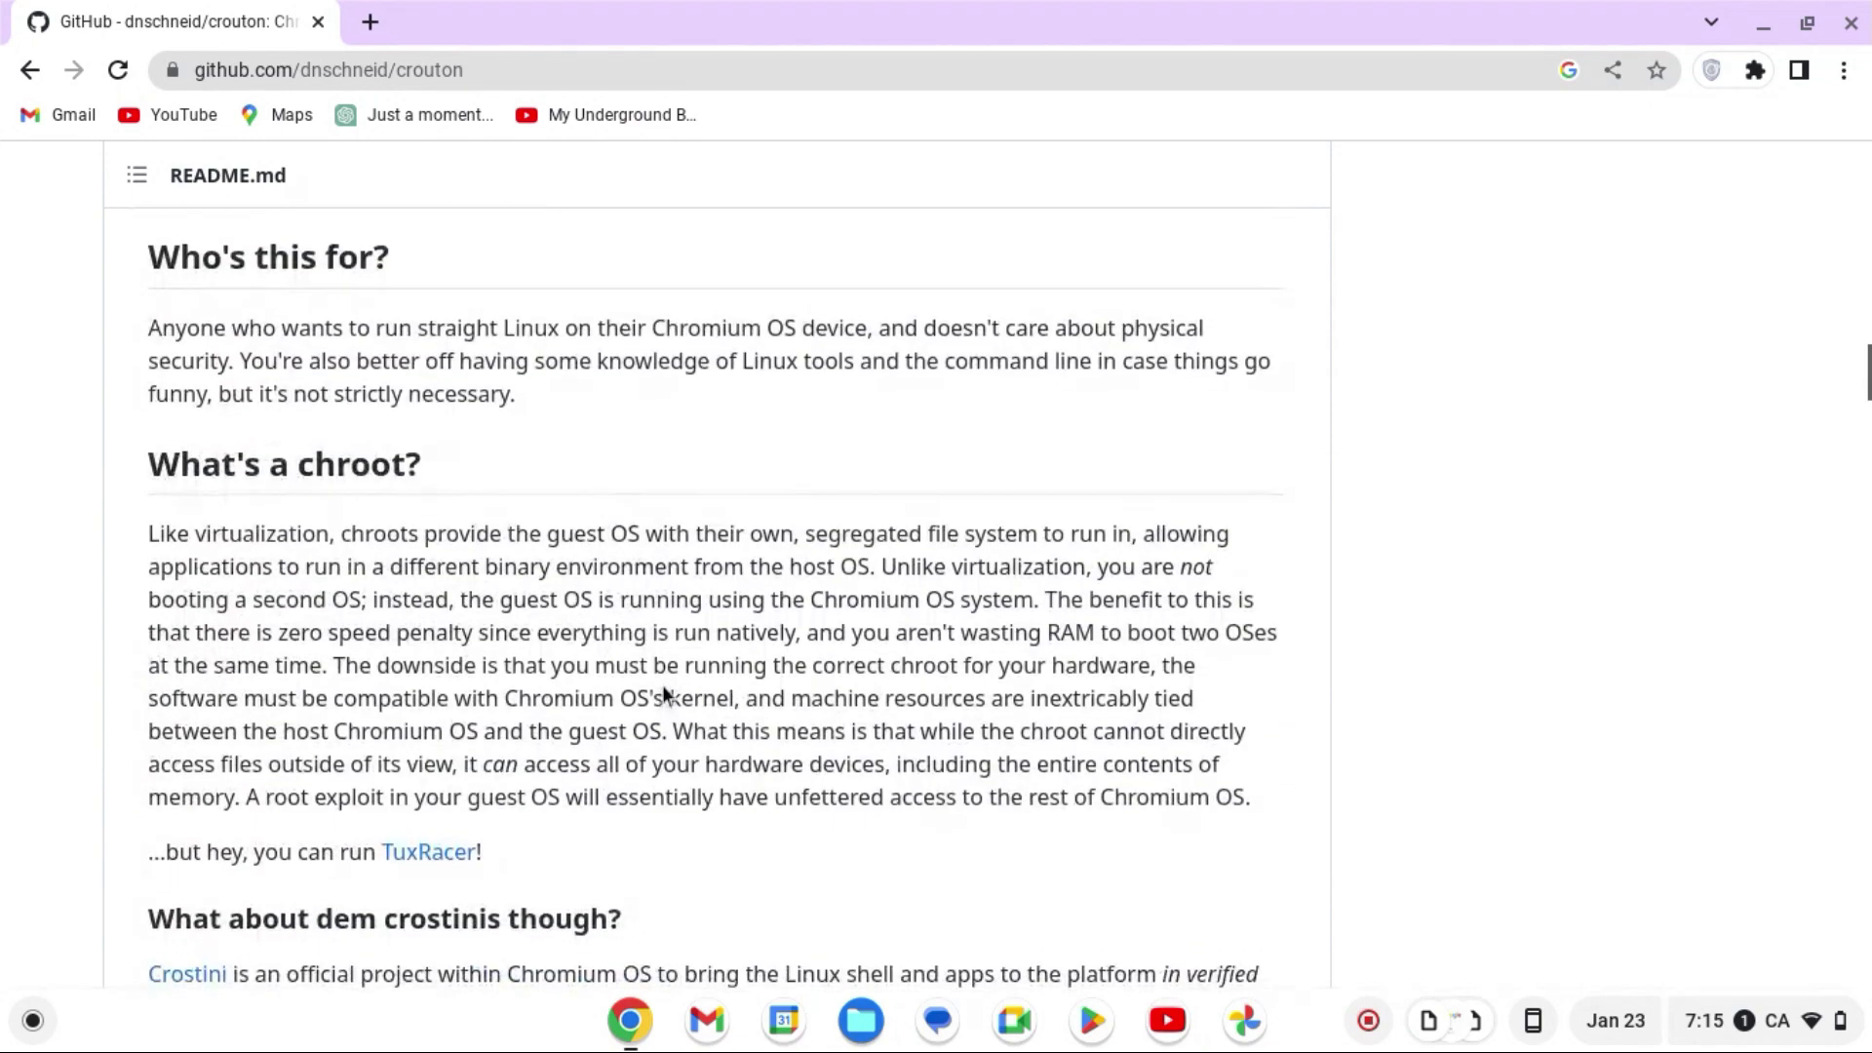
{"action": "scroll", "coordinate": [663, 692], "scroll_direction": "down", "scroll_amount": 9}
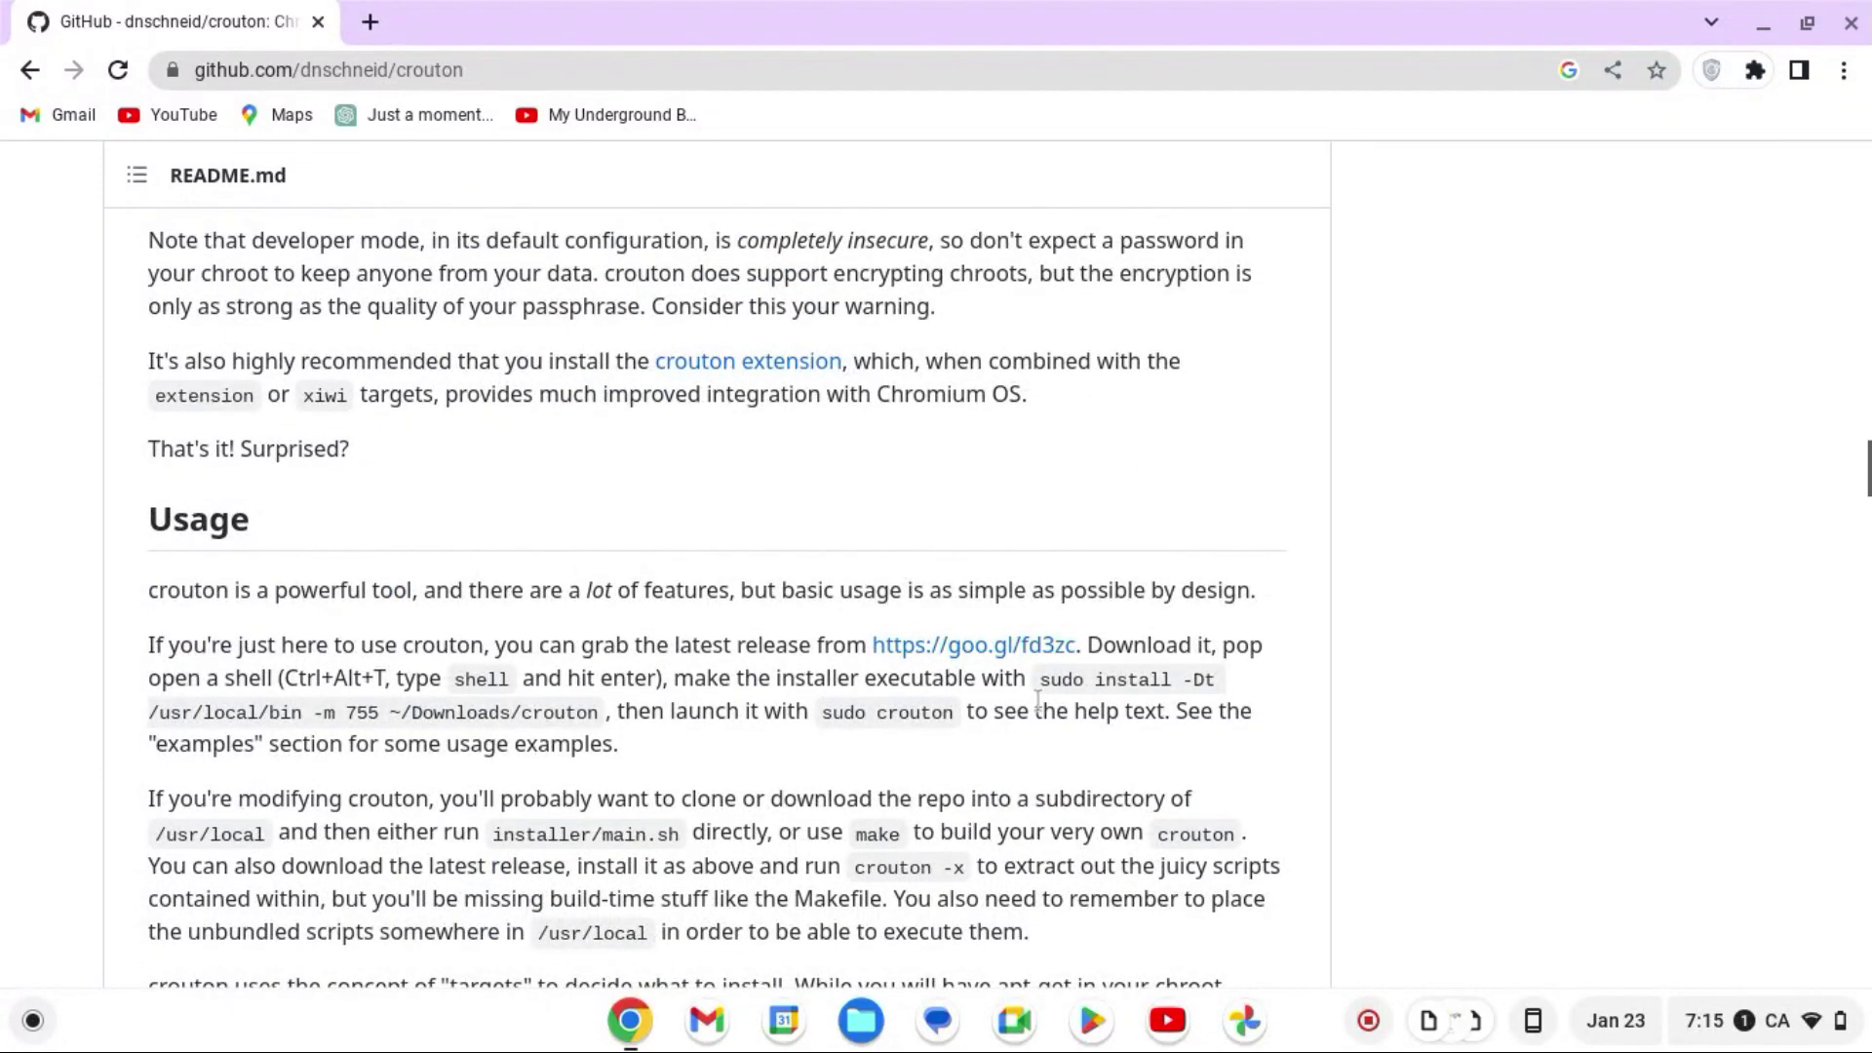
{"action": "left_click_drag", "start_coordinate": [1040, 675], "coordinate": [598, 721]}
{"action": "key", "text": "ctrl+c"}
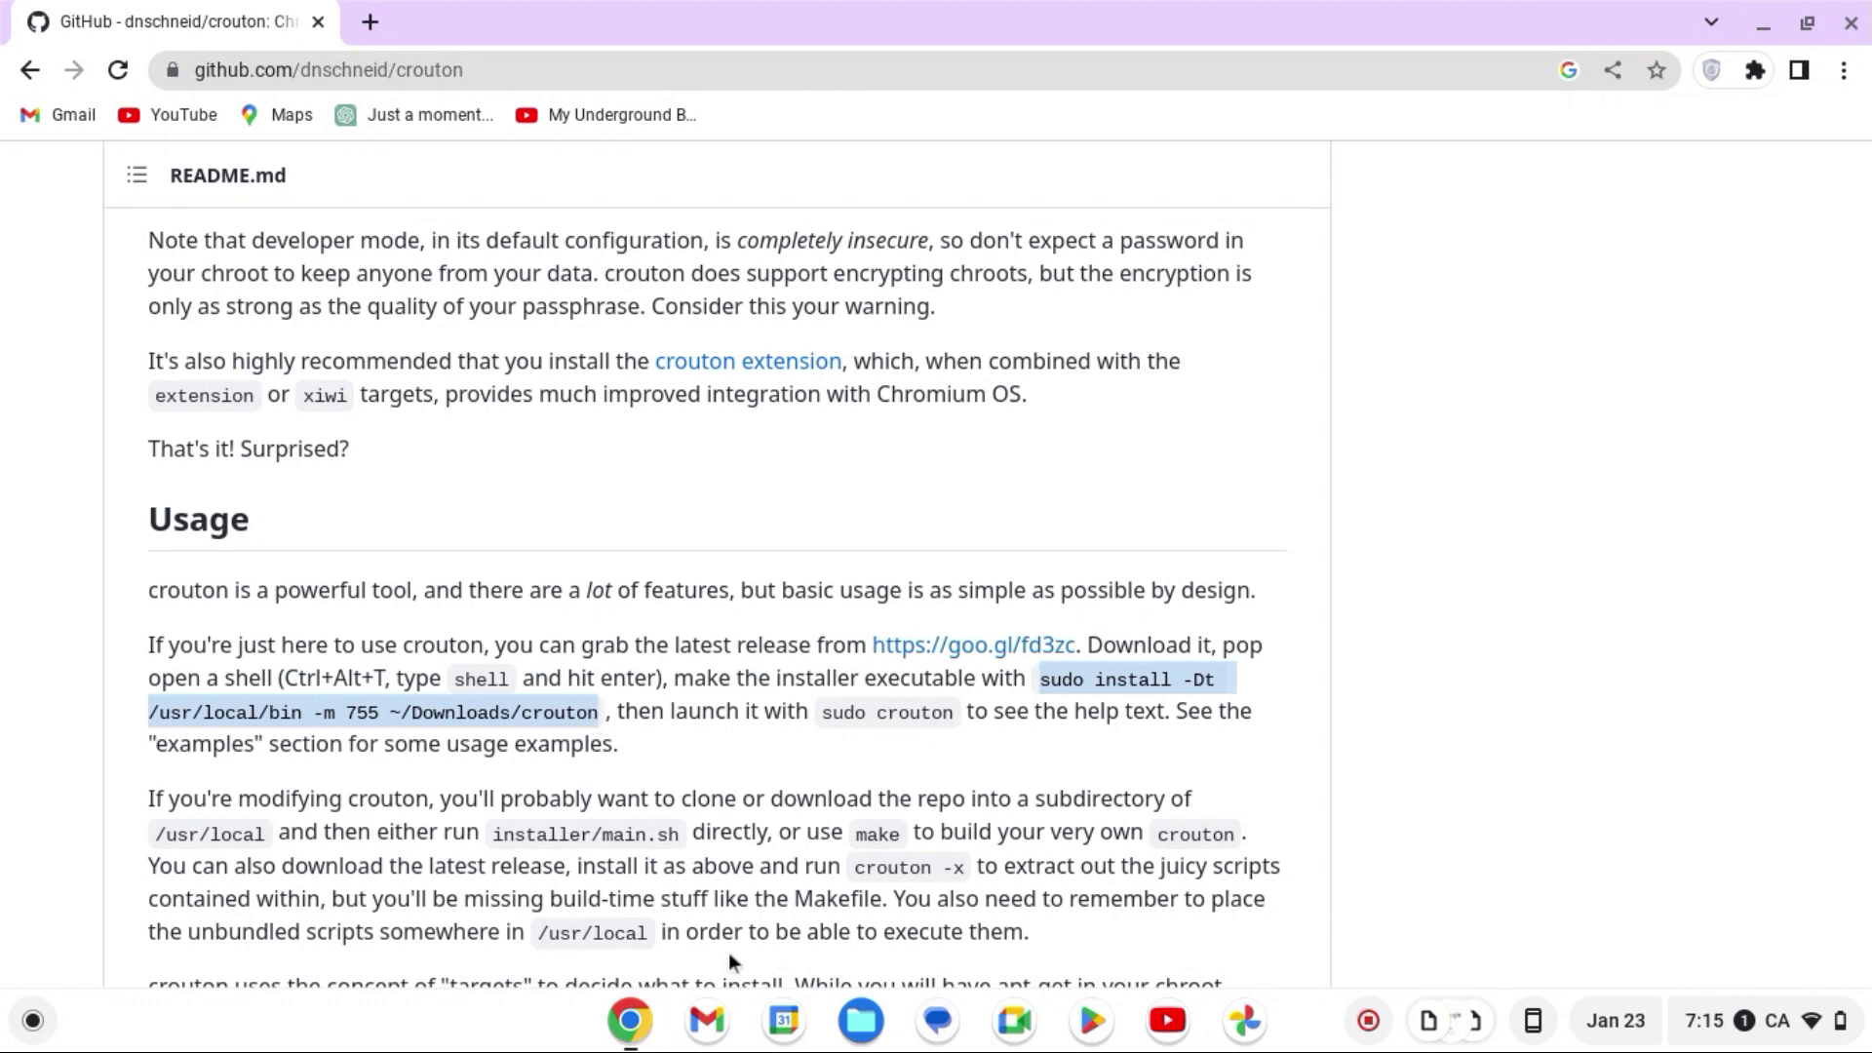
{"action": "left_click", "coordinate": [32, 1019]}
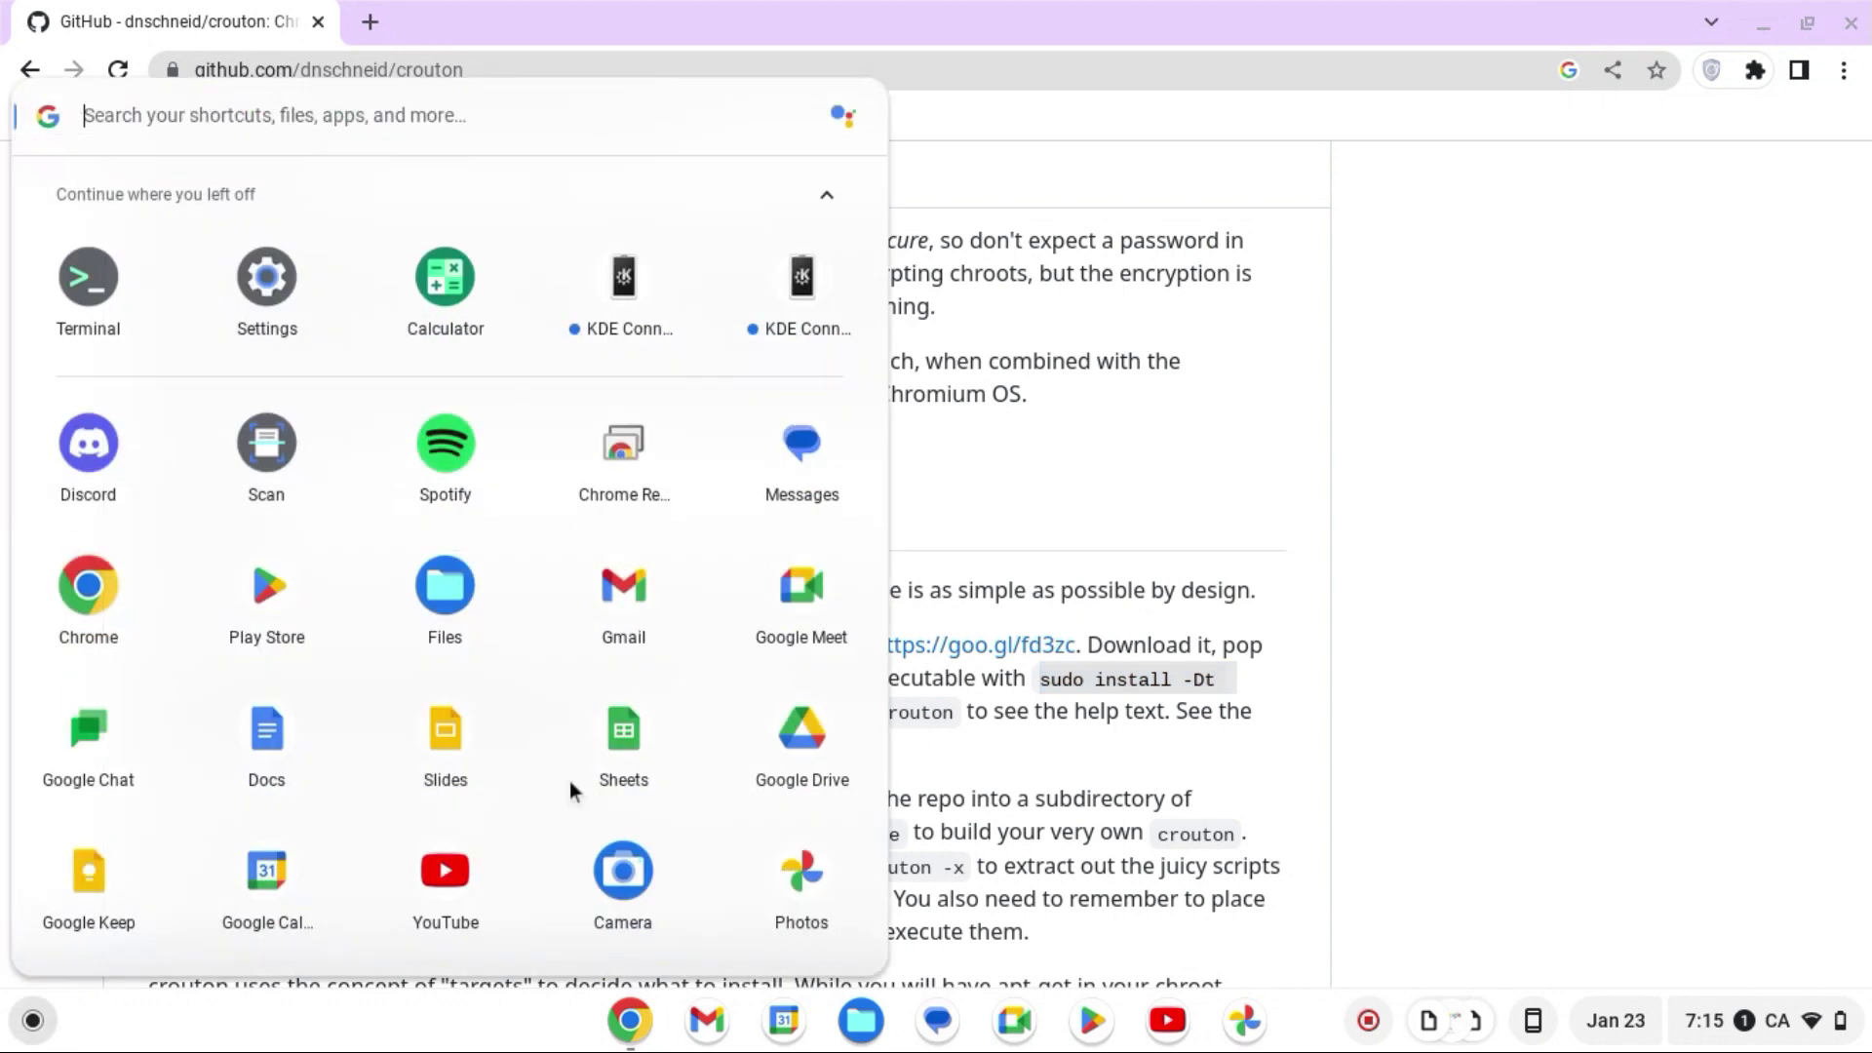
{"action": "left_click", "coordinate": [1255, 739]}
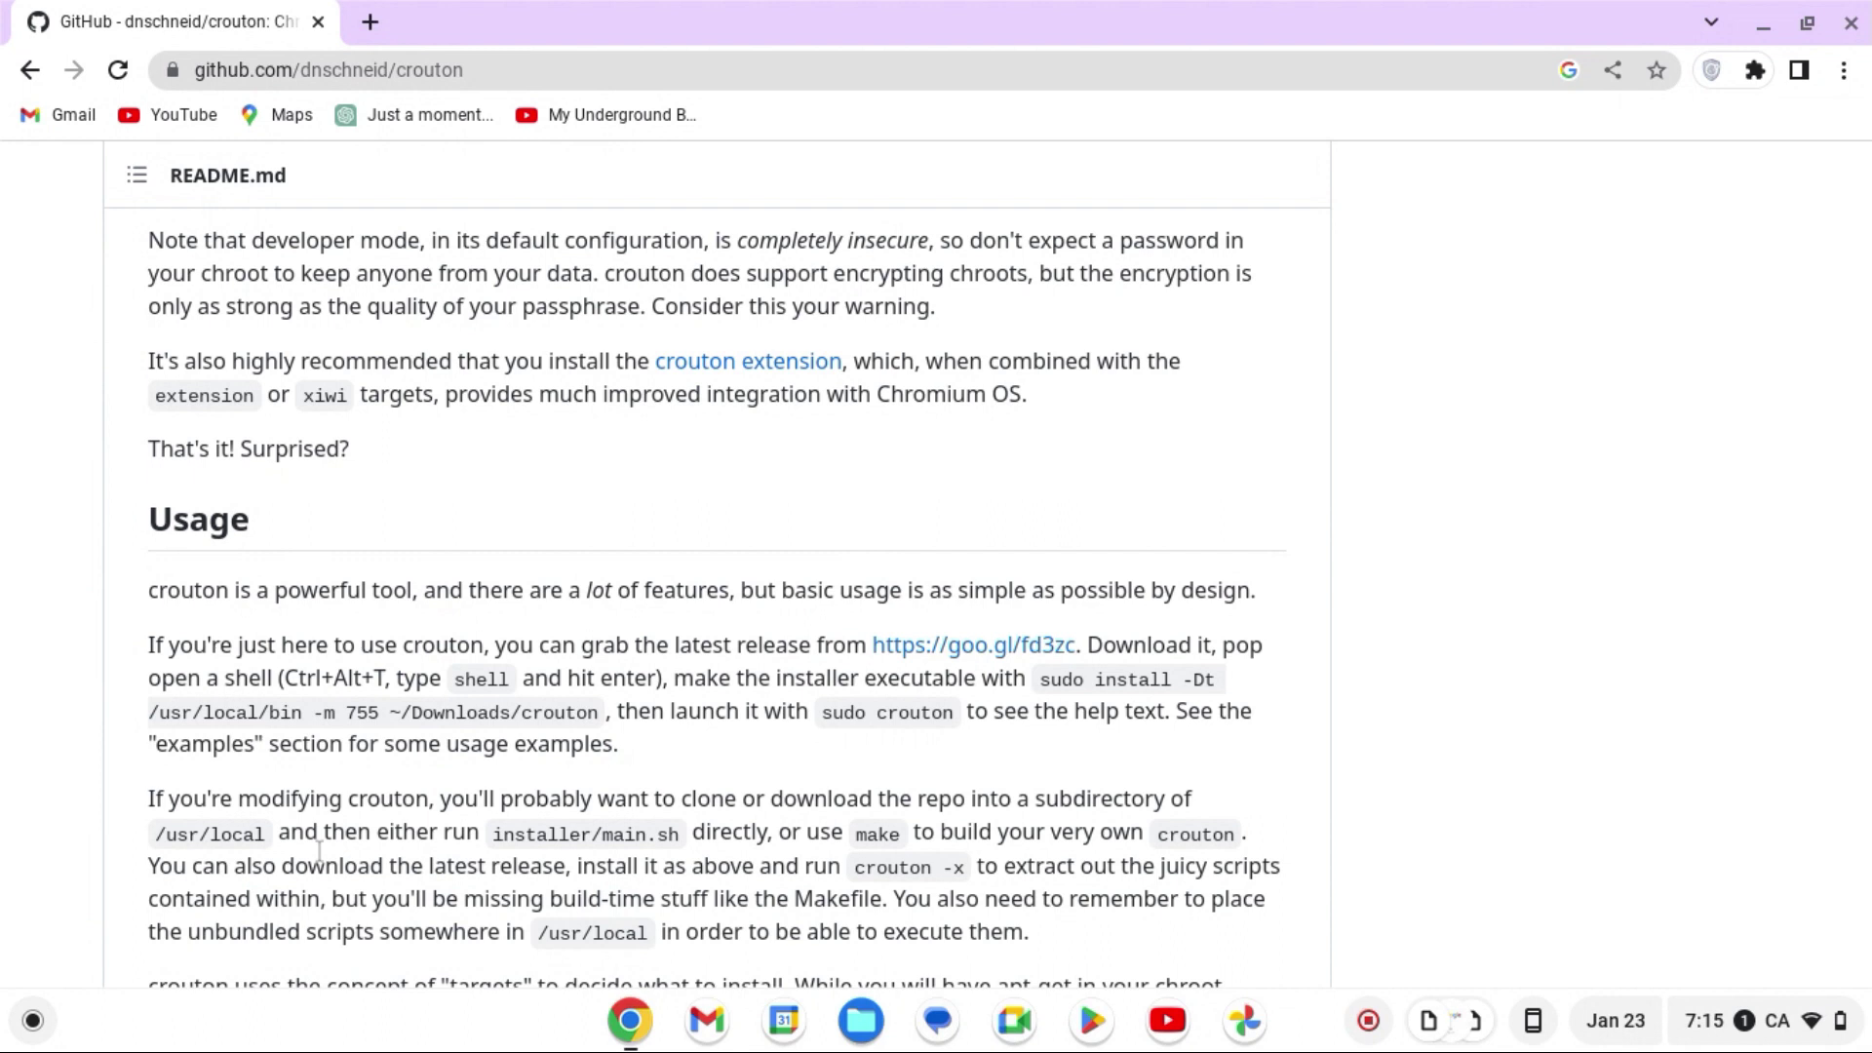
Open a crosh terminal, enter the Linux shell and clear the screen.
{"action": "key", "text": "ctrl+alt+t"}
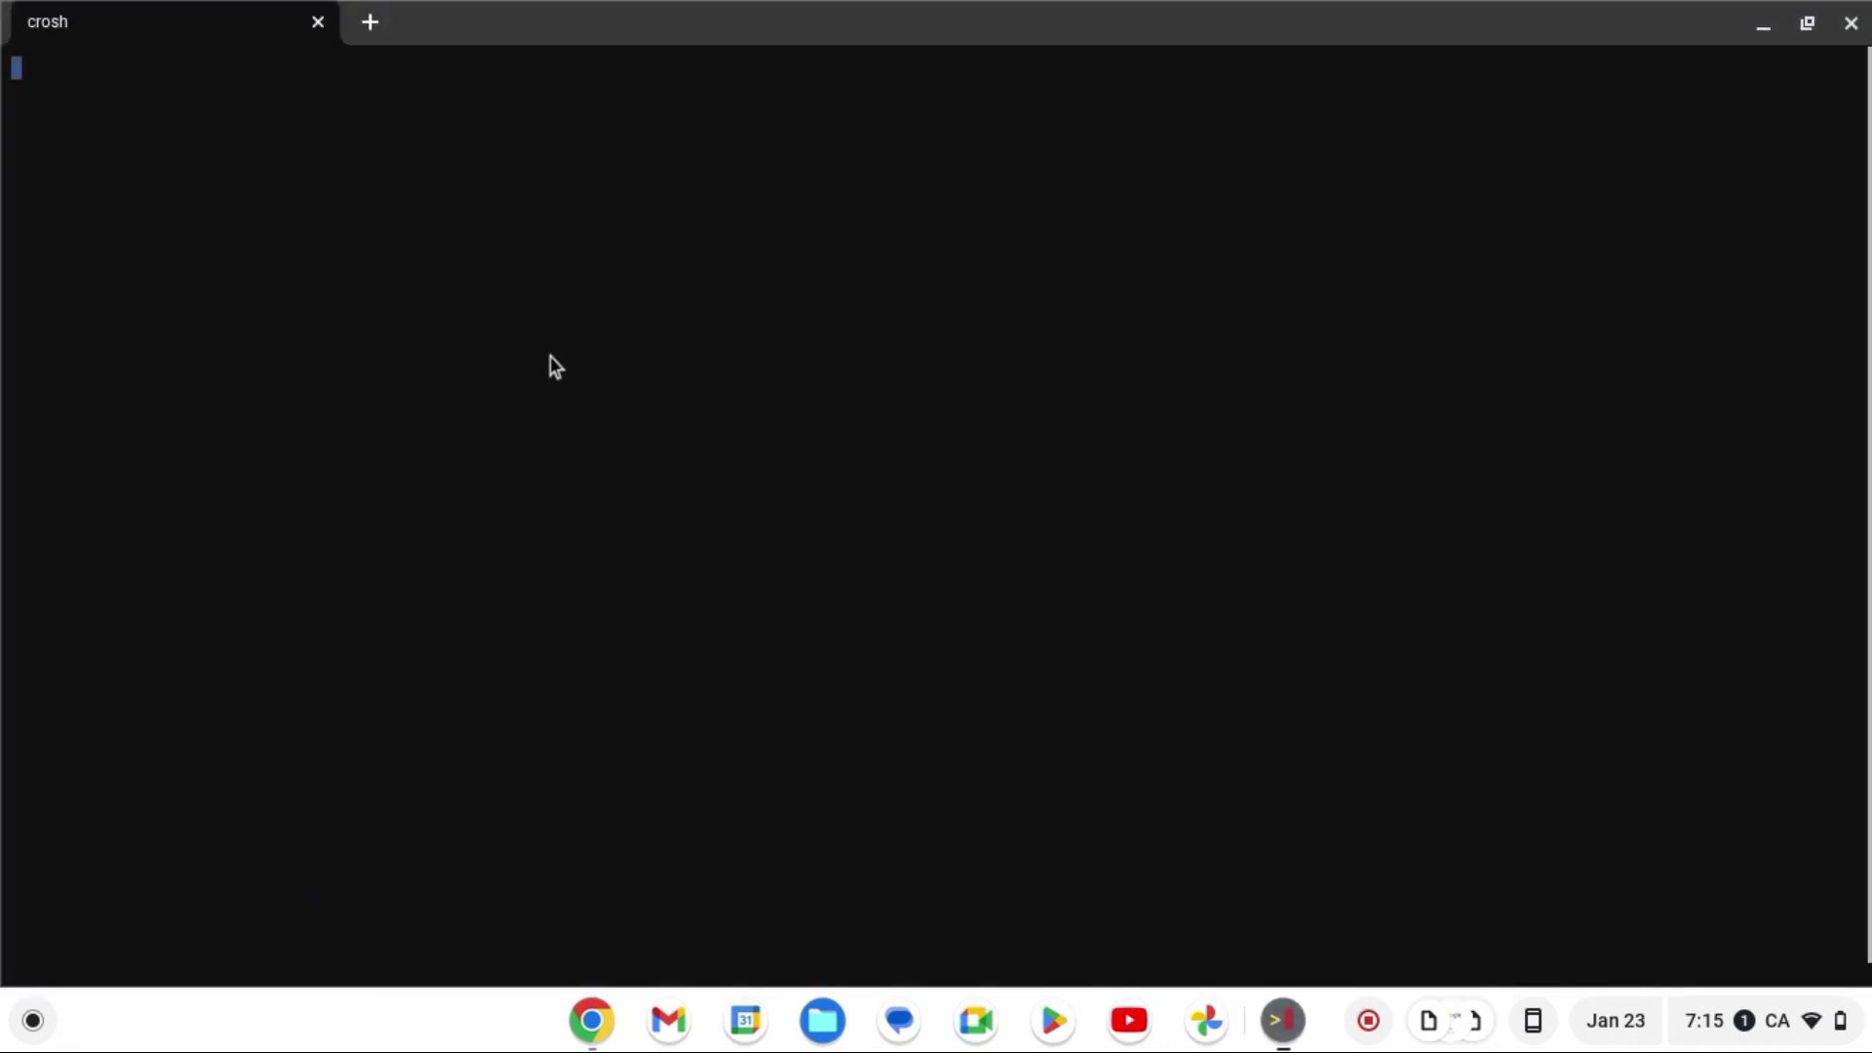
{"action": "type", "text": "shell"}
{"action": "key", "text": "Return"}
{"action": "type", "text": "clear"}
{"action": "key", "text": "Return"}
Run the pasted sudo install command with the password, then clear the screen.
{"action": "key", "text": "ctrl+v"}
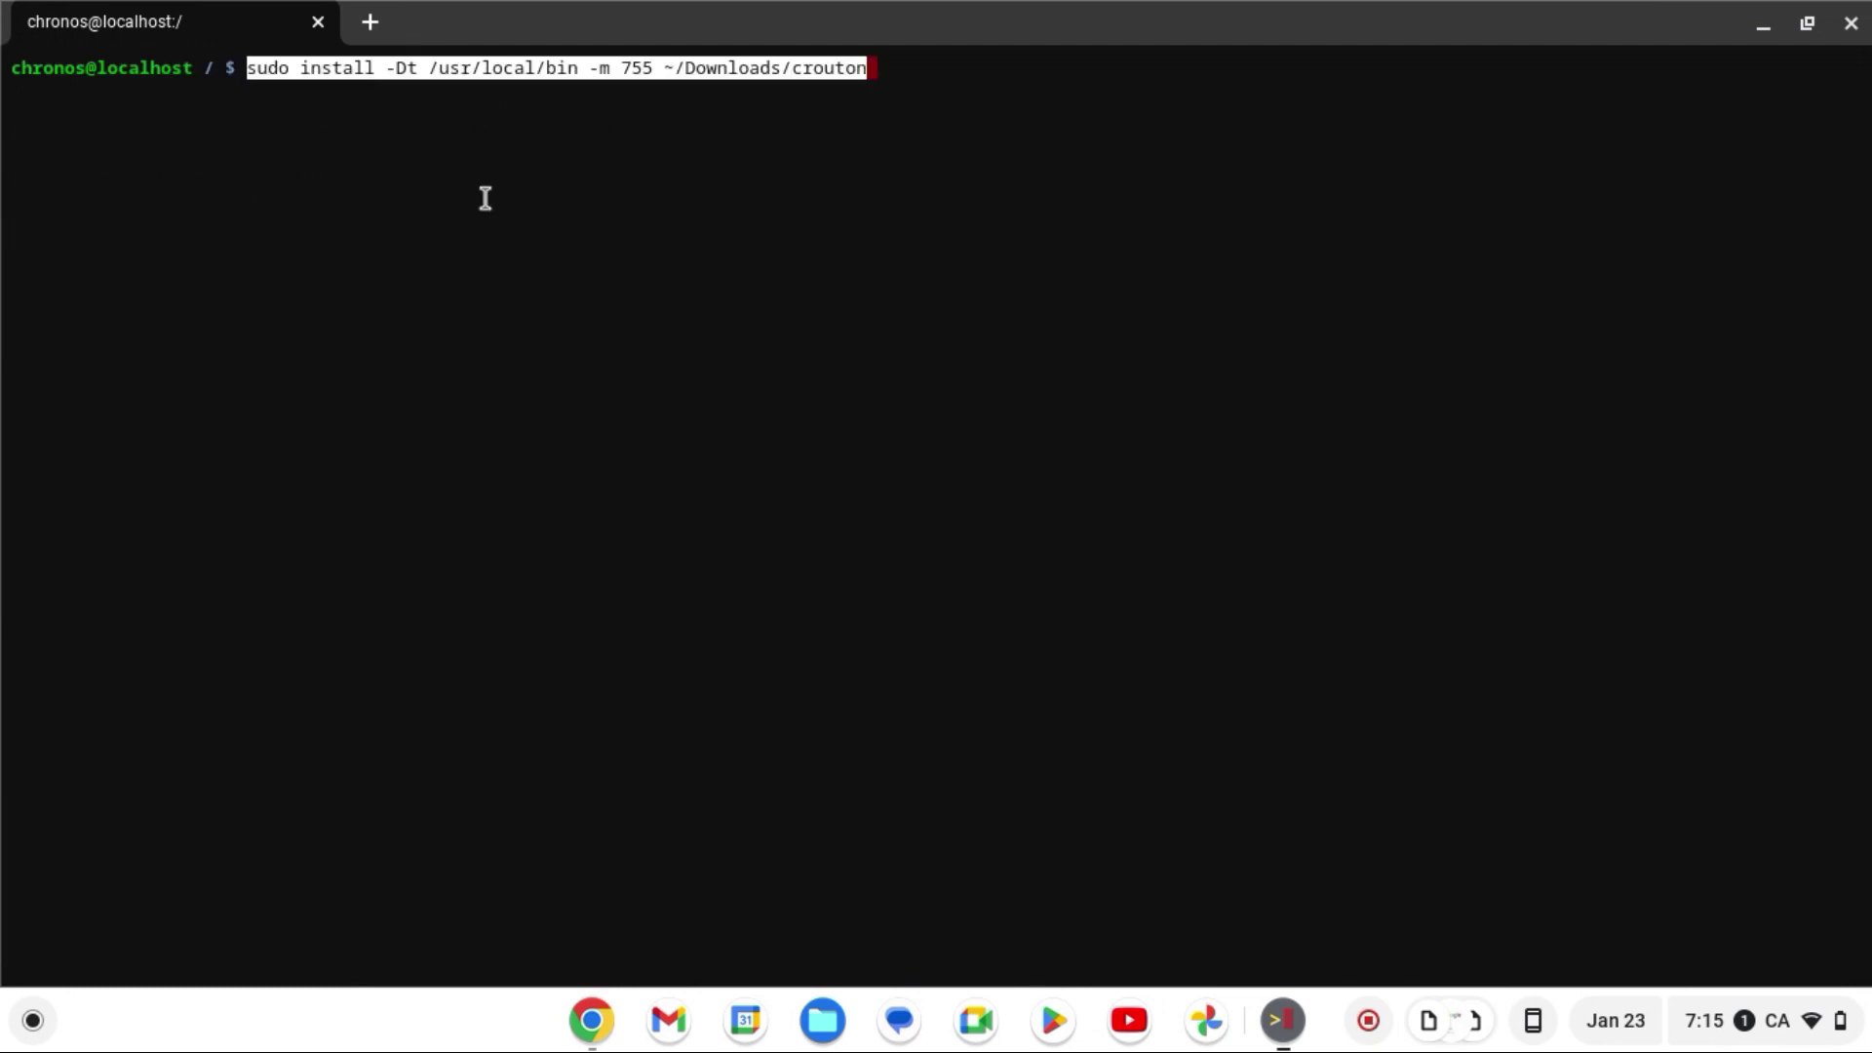
{"action": "key", "text": "Return"}
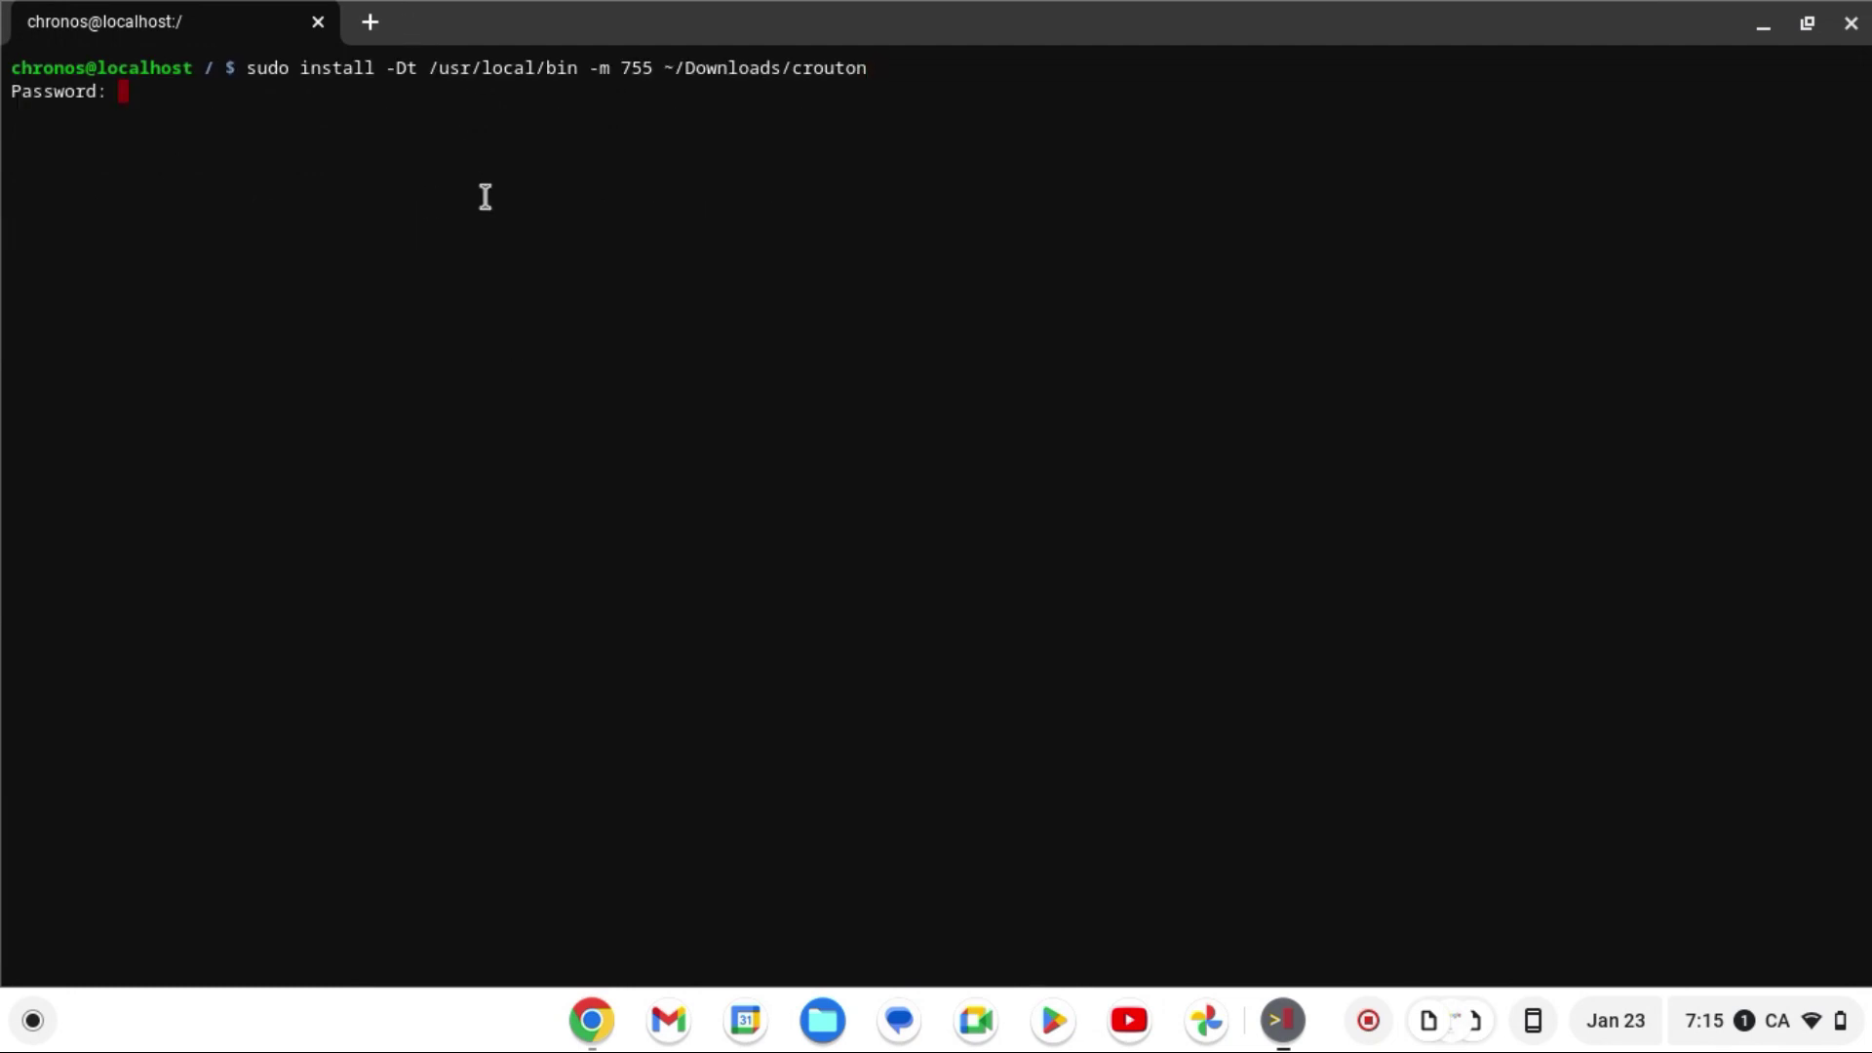
{"action": "key", "text": "Return"}
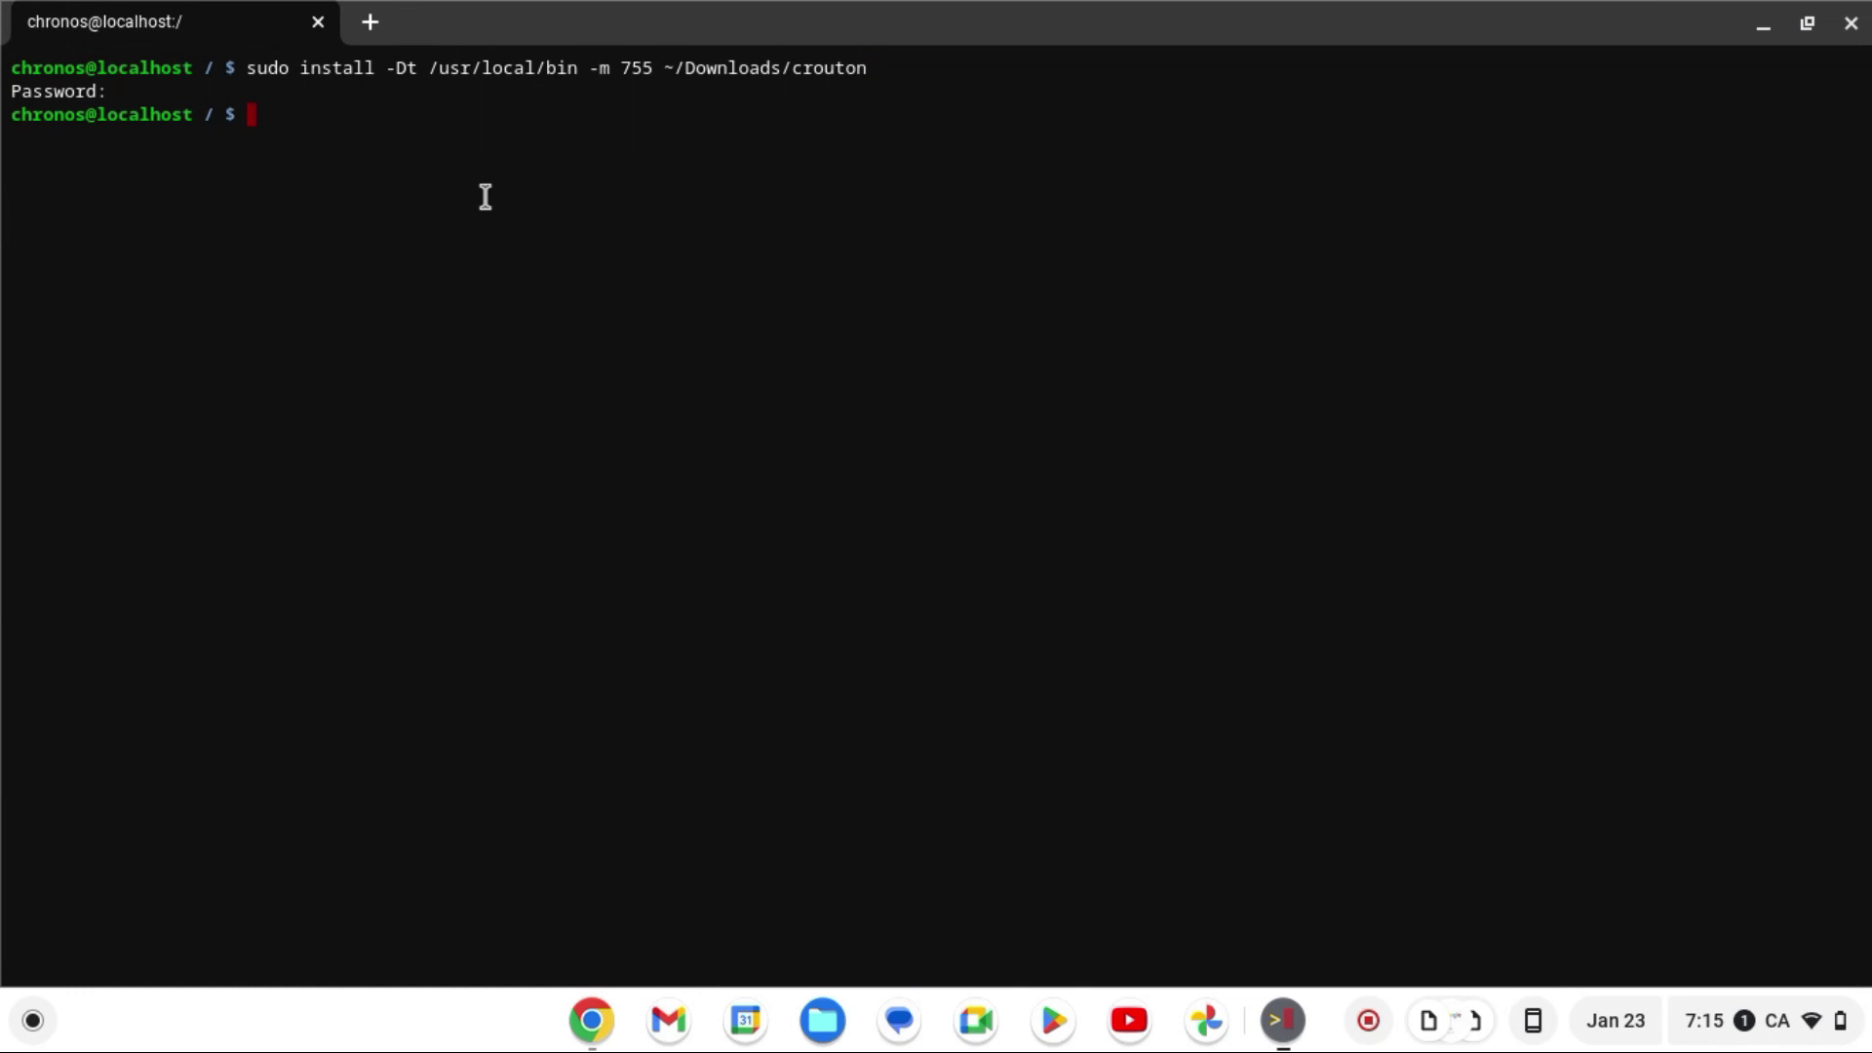
{"action": "type", "text": "clear"}
{"action": "key", "text": "Return"}
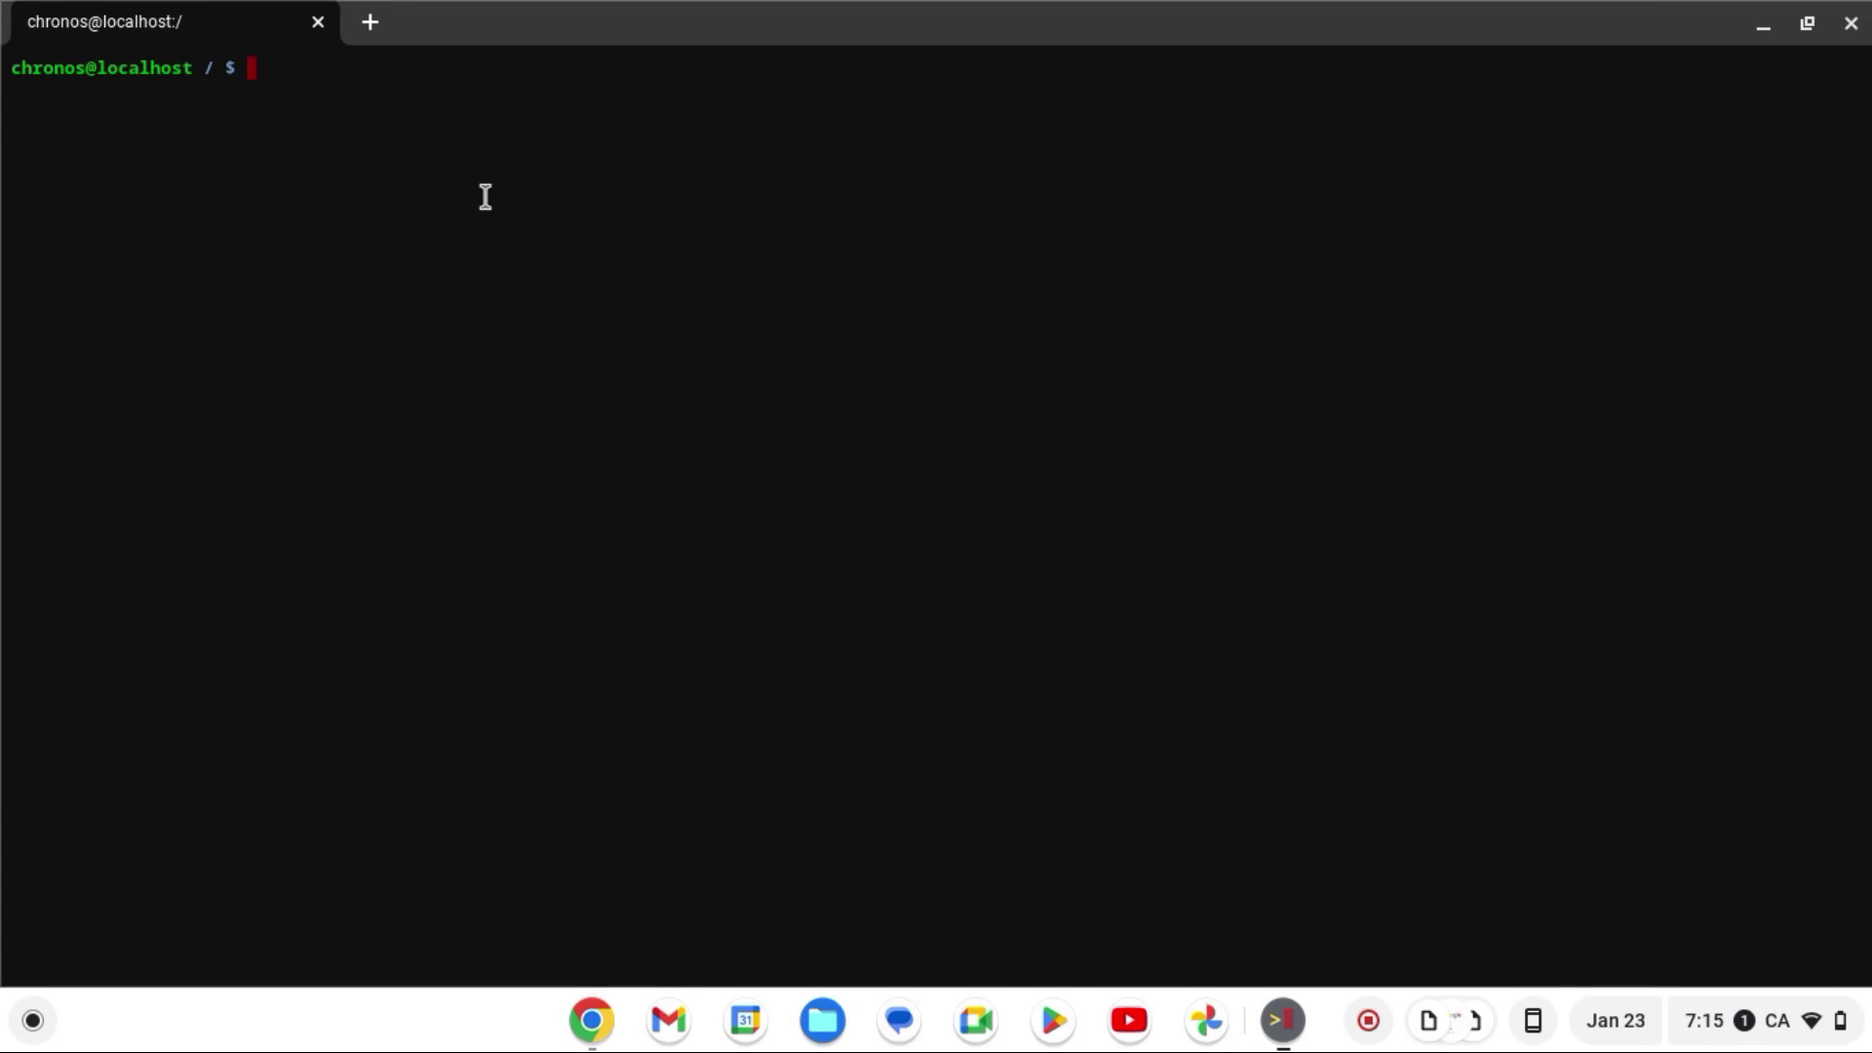
Run and abort sudo crouton, clear the screen, then type 'sudo crouton -r focal'.
{"action": "type", "text": "sudo crouton"}
{"action": "key", "text": "Return"}
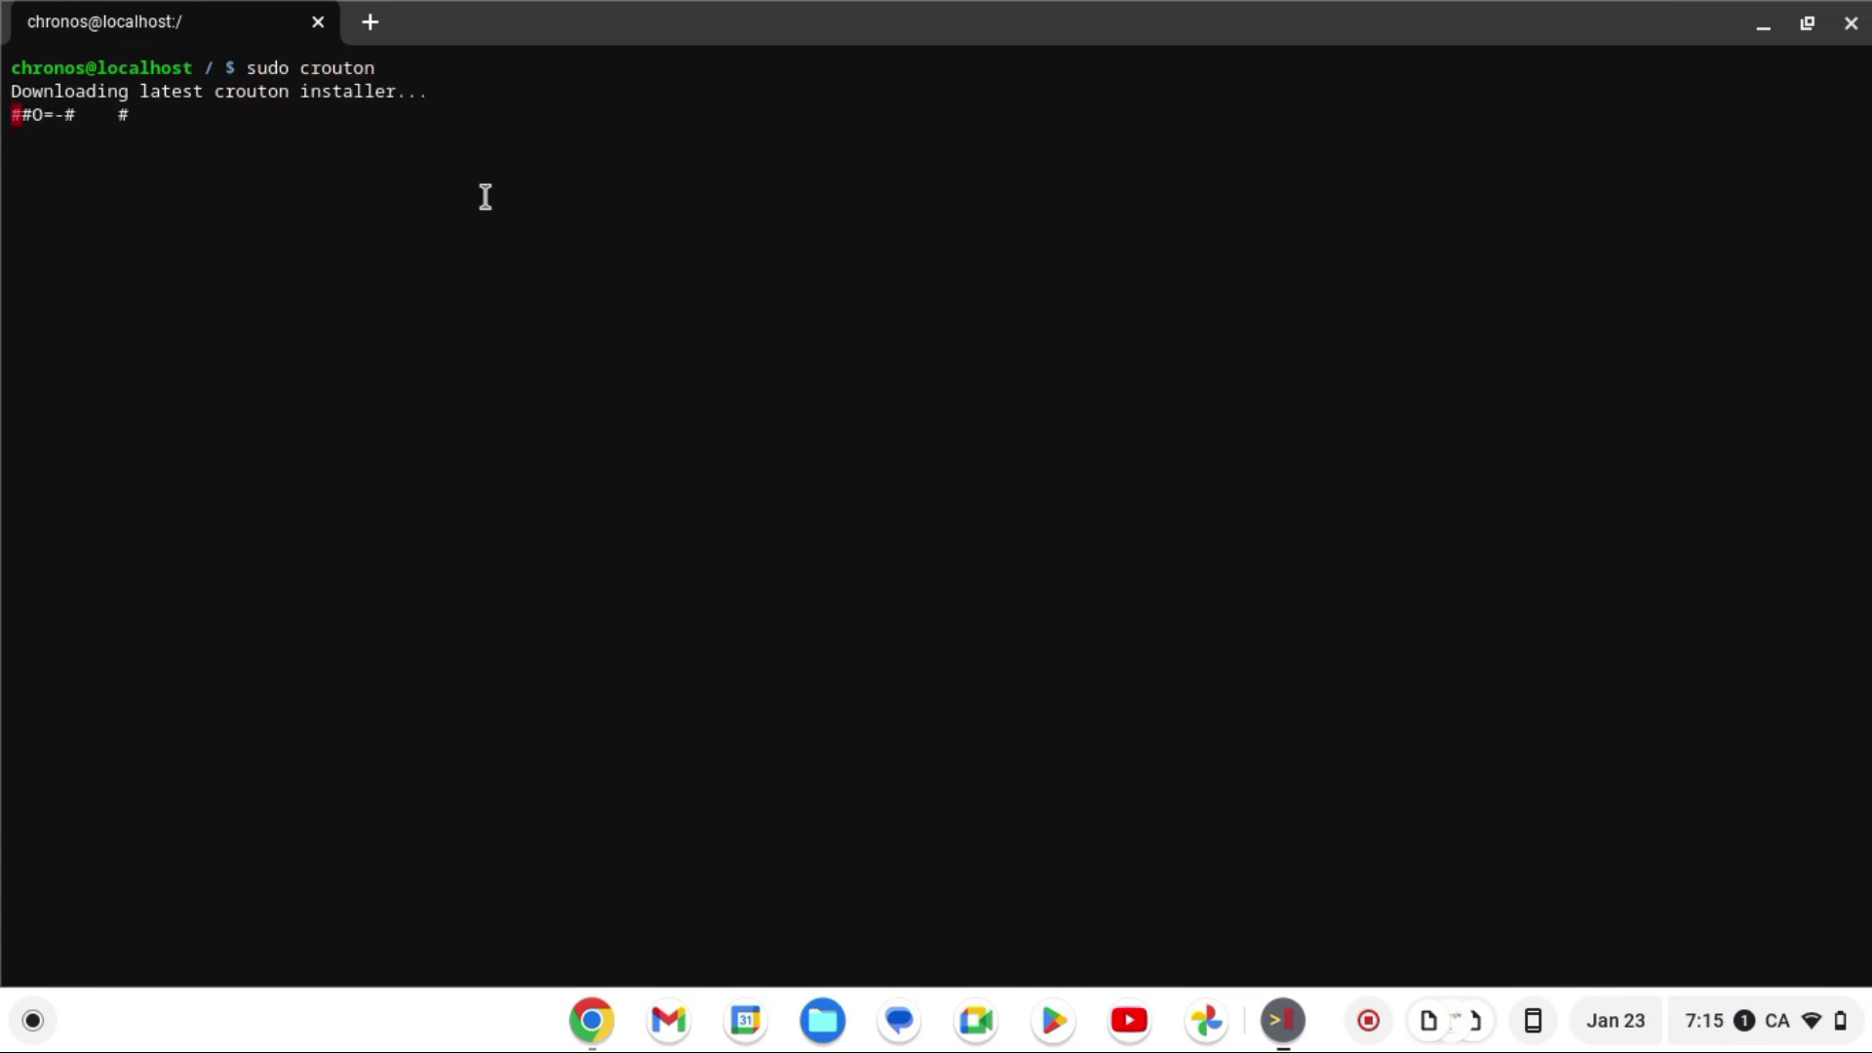
{"action": "key", "text": "ctrl+c"}
{"action": "type", "text": "clear"}
{"action": "key", "text": "Return"}
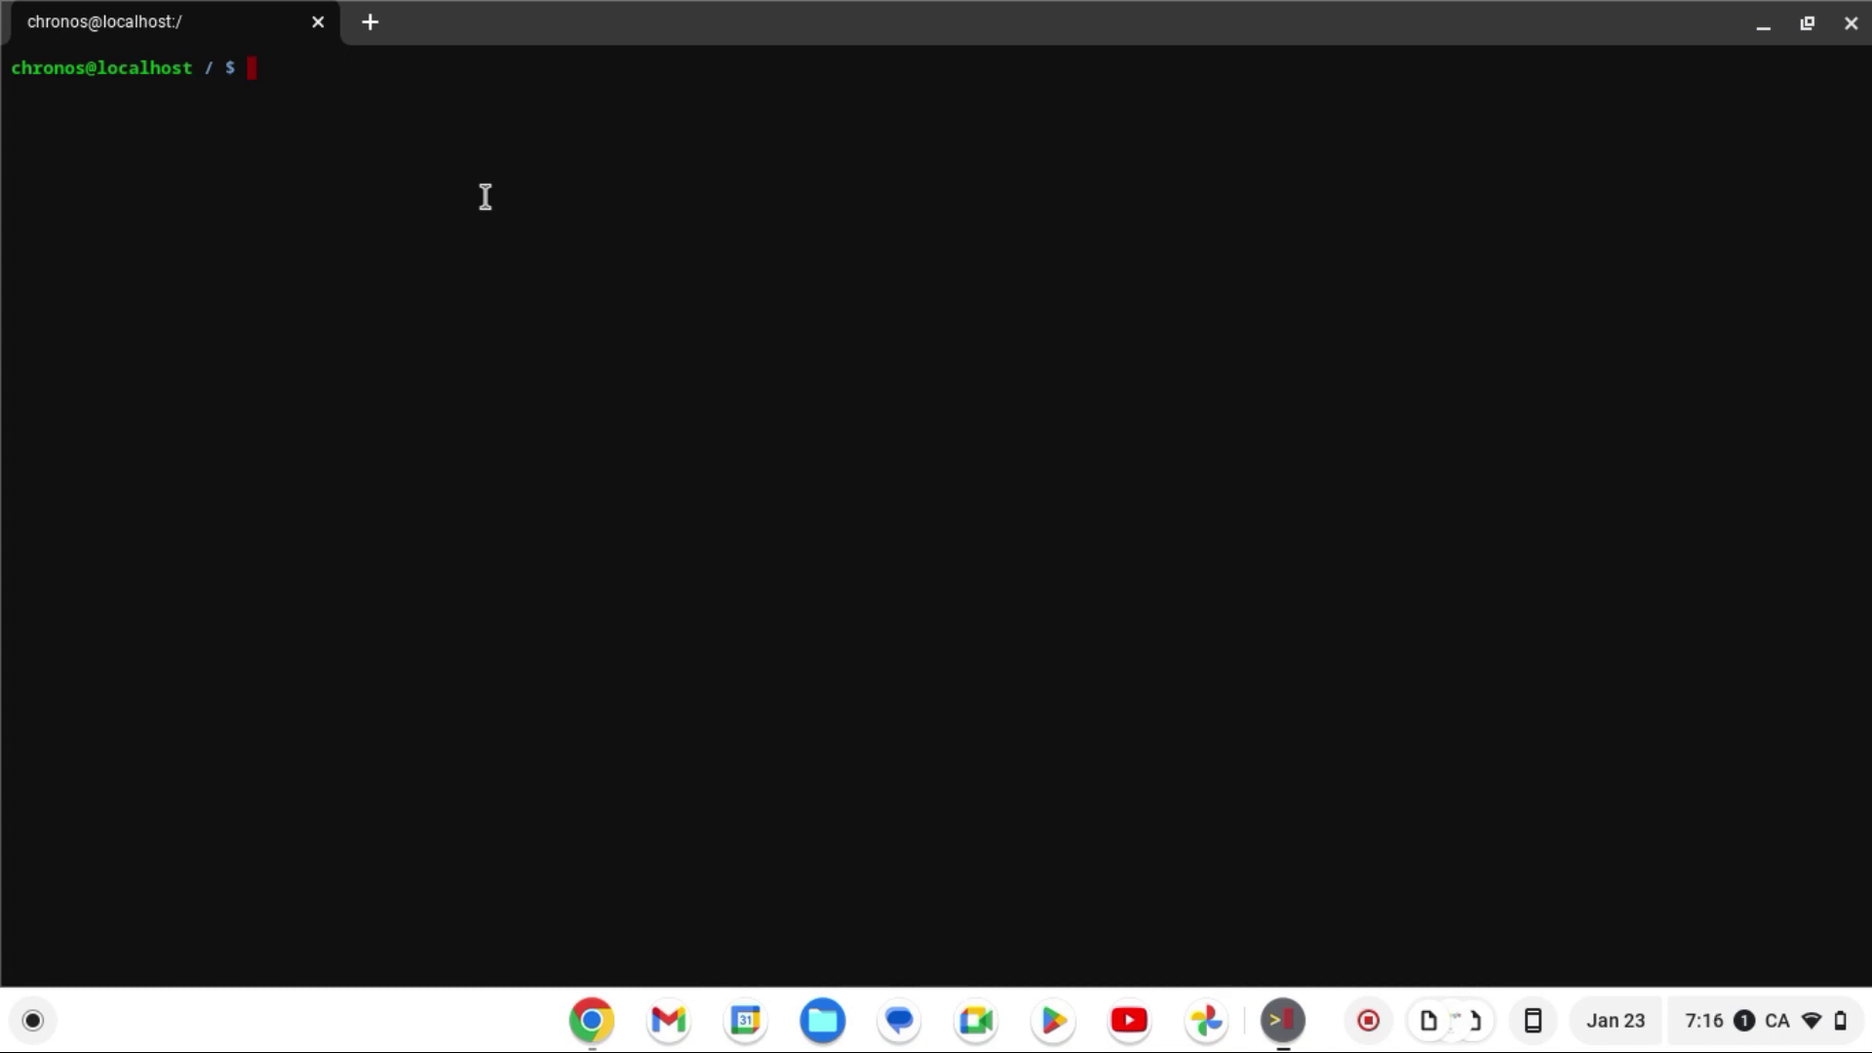
{"action": "type", "text": "sudo crouton -r focal"}
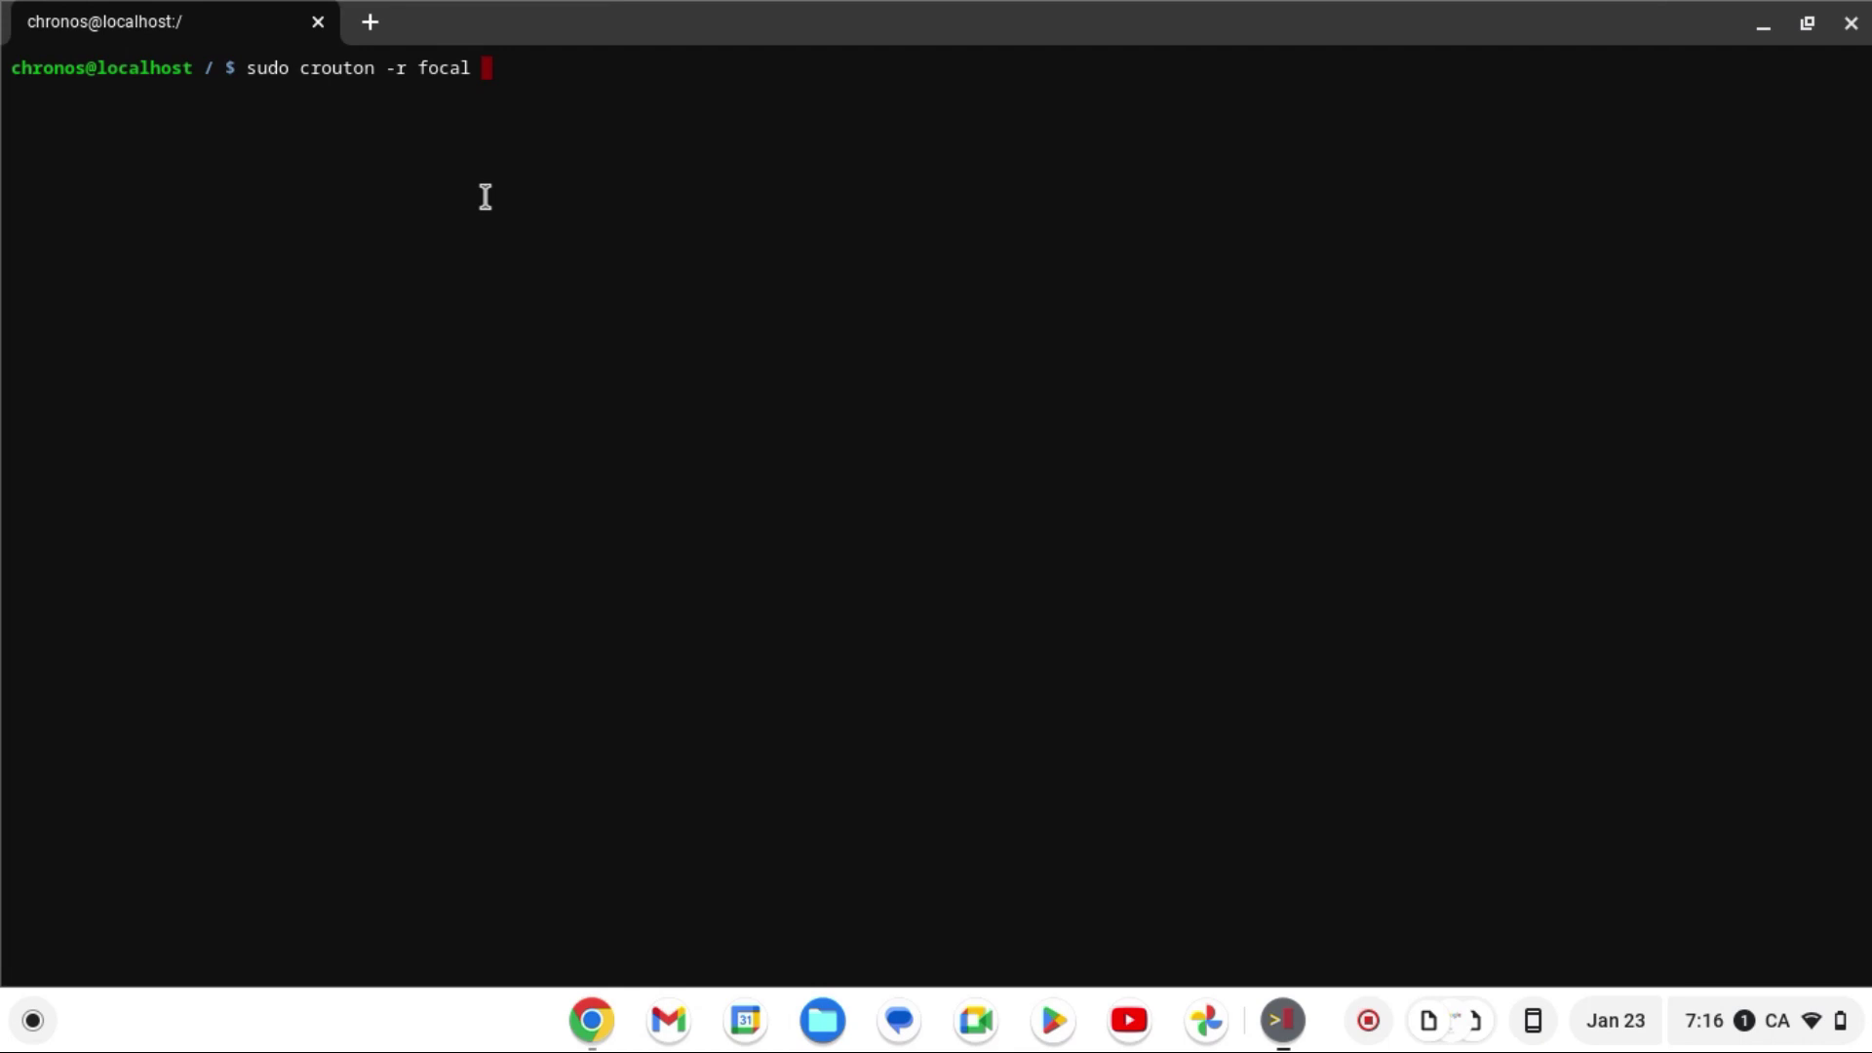
Append '-t xfce,xiwi' to the focal crouton command, removing a stray 4.
{"action": "type", "text": "-t"}
{"action": "type", "text": "xfce4"}
{"action": "key", "text": "BackSpace"}
{"action": "type", "text": ",xiwi"}
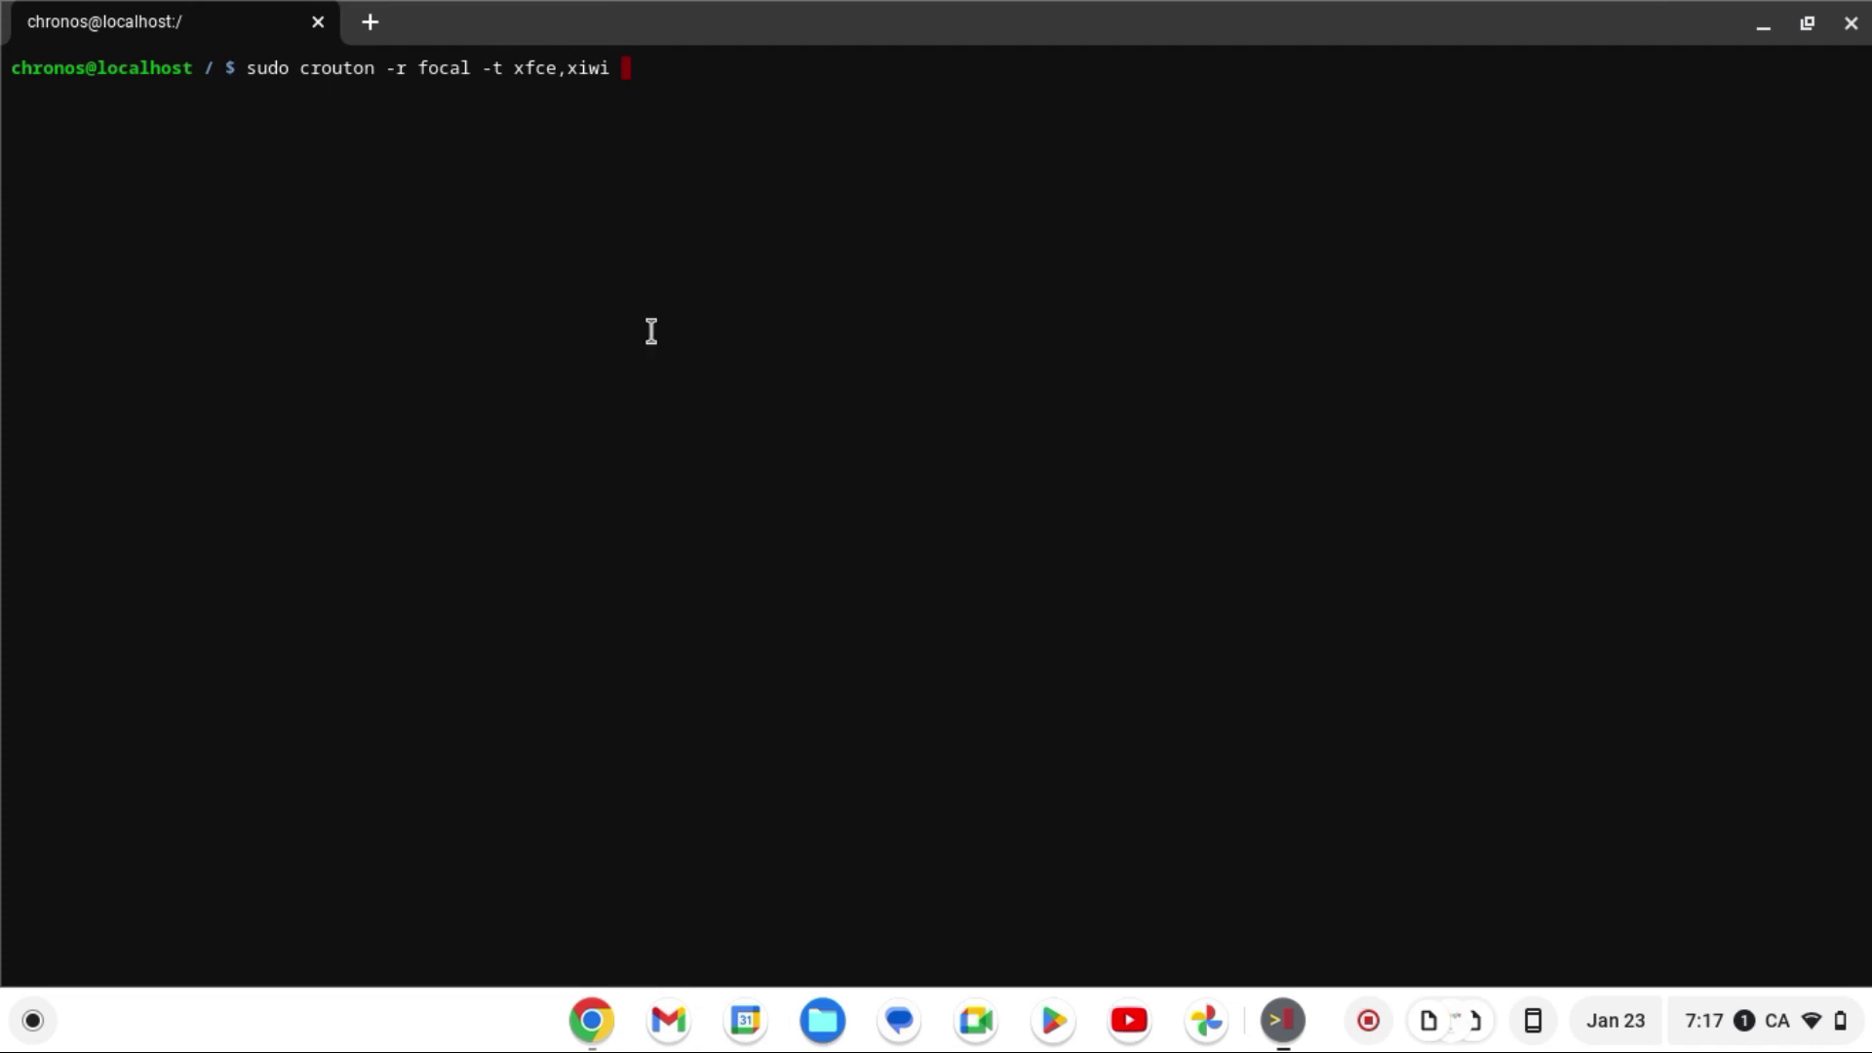
Check the installed Chrome extensions, then trim xiwi so the command targets only xfce.
{"action": "left_click", "coordinate": [590, 1020]}
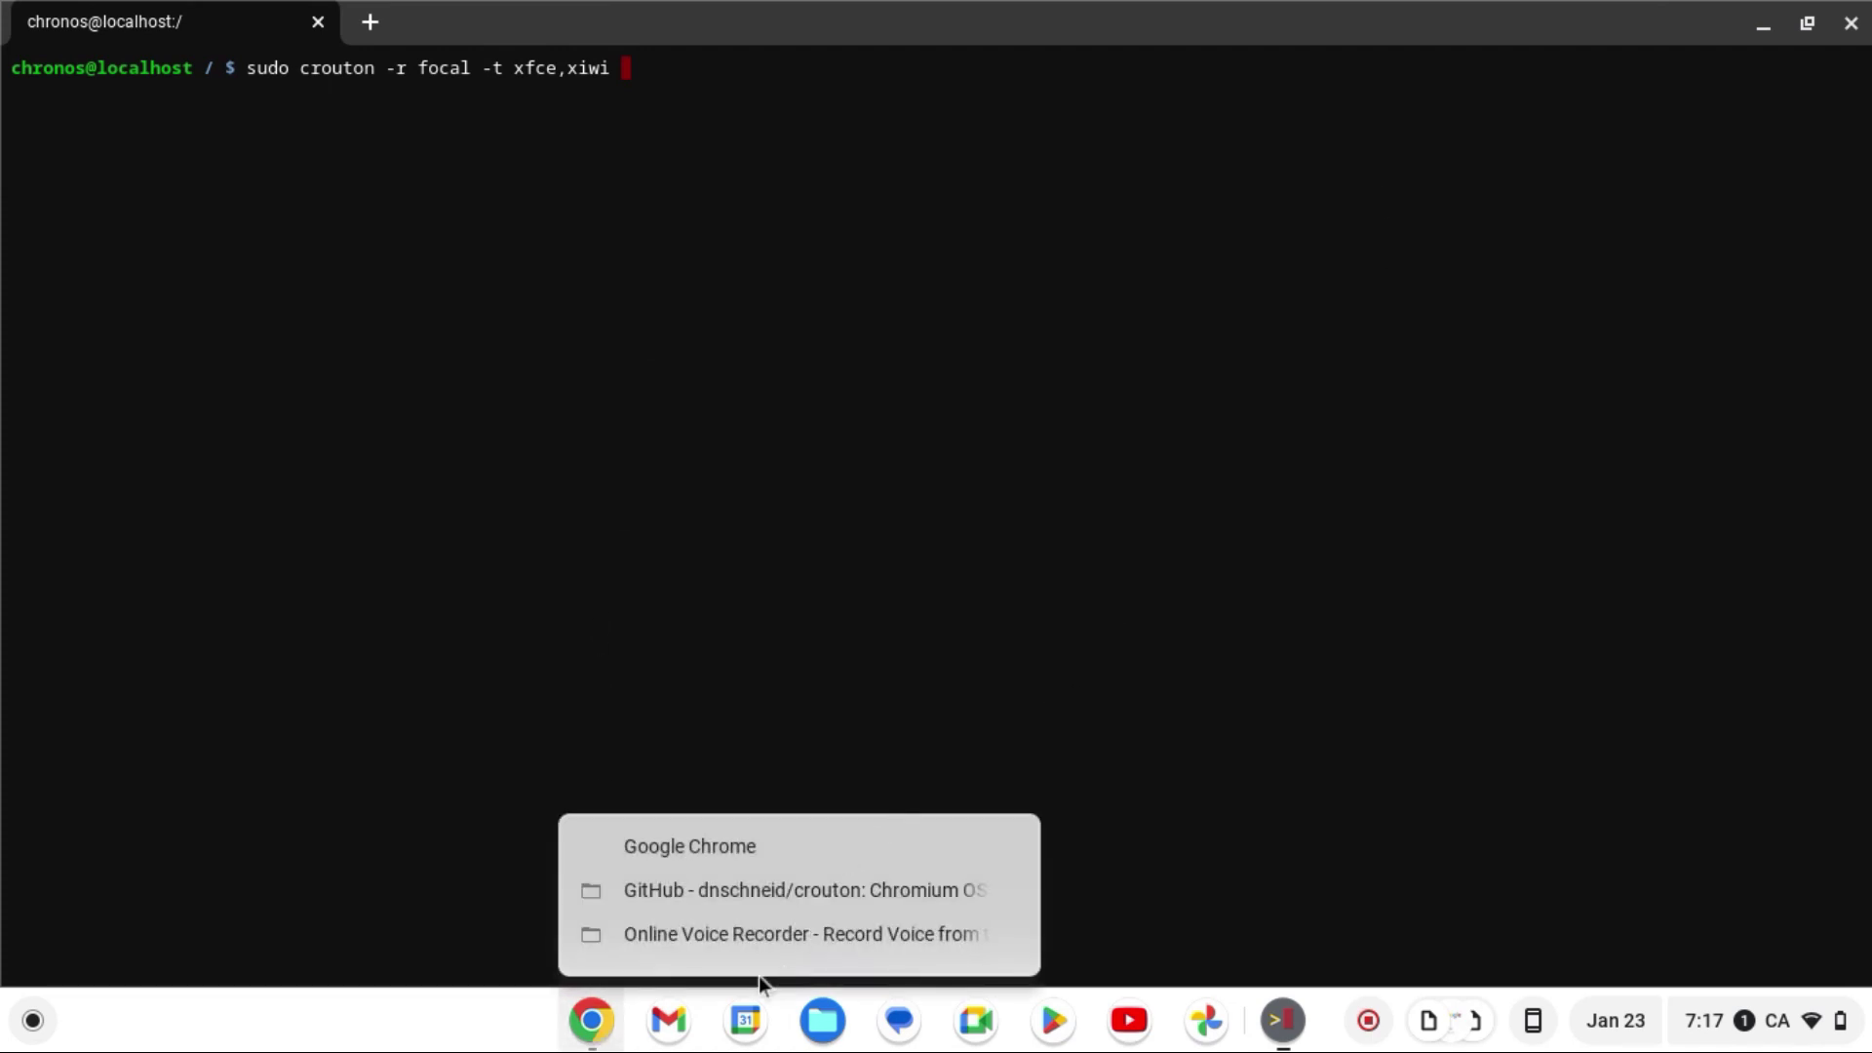
{"action": "left_click", "coordinate": [589, 1019]}
{"action": "left_click", "coordinate": [589, 1020]}
{"action": "left_click", "coordinate": [1754, 70]}
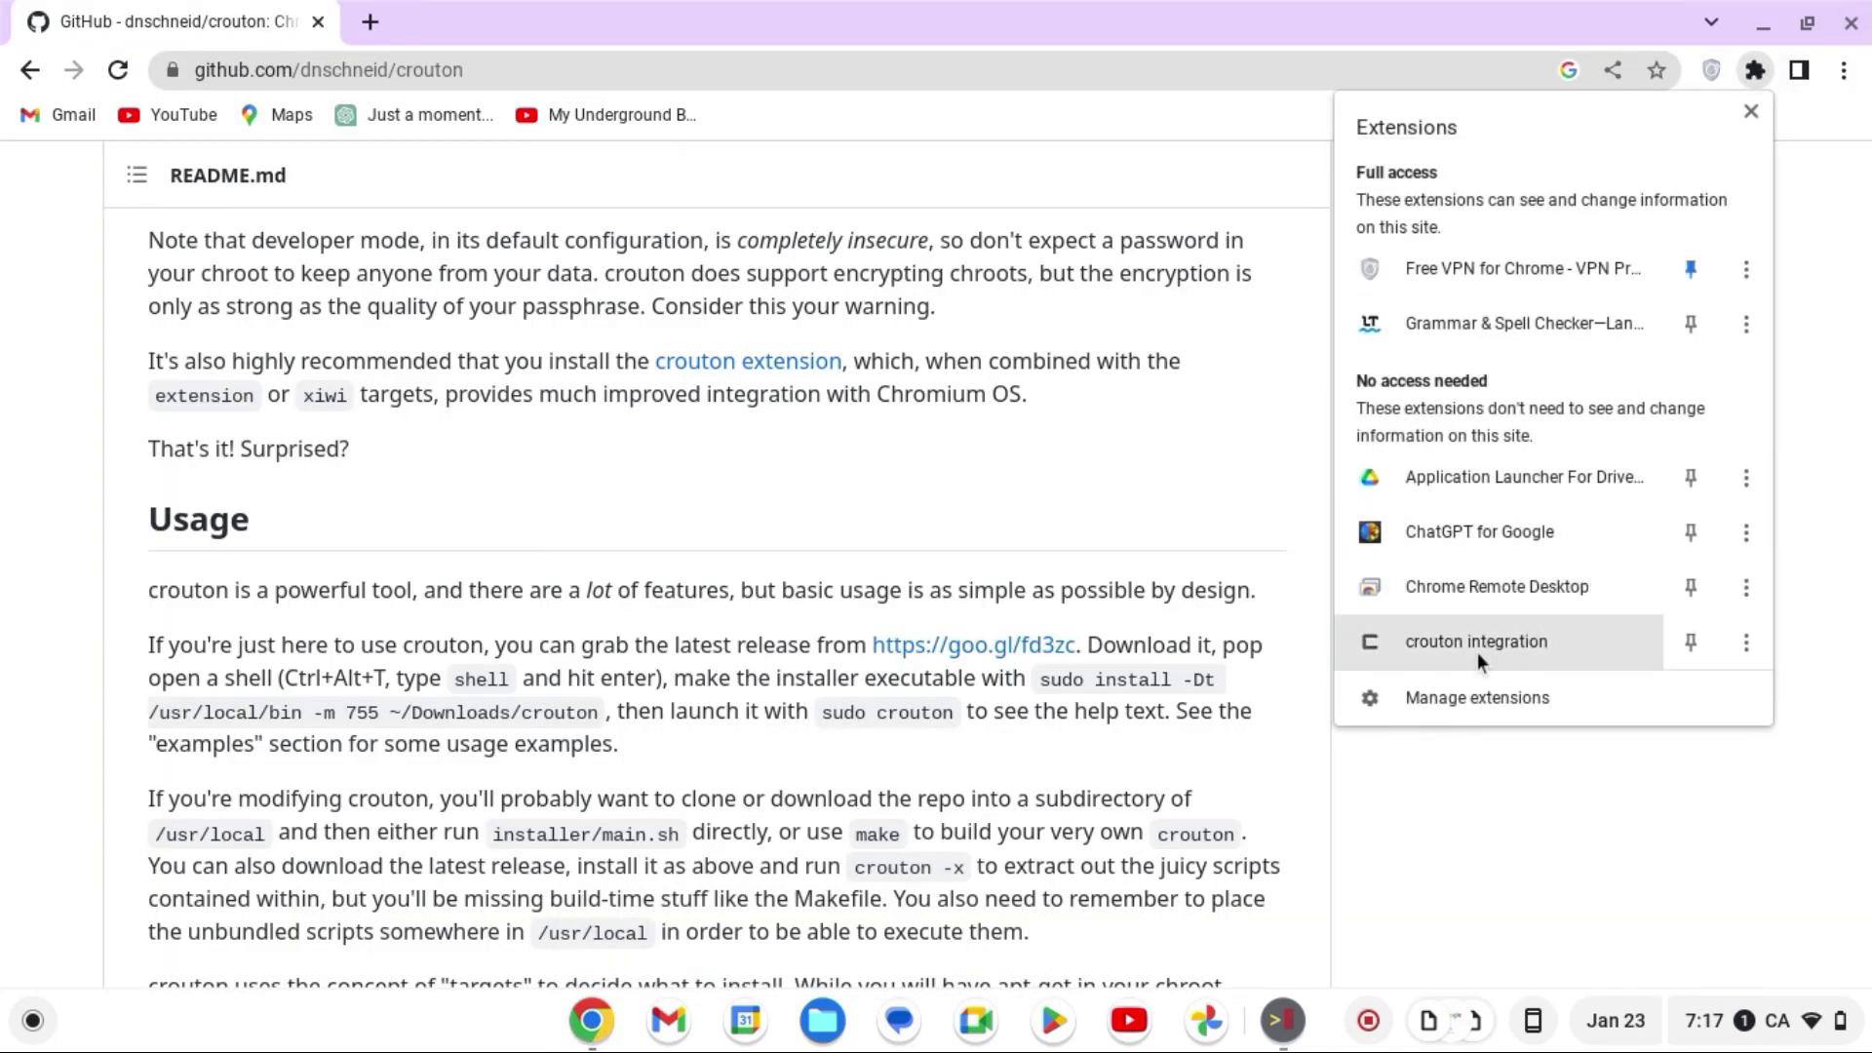
{"action": "left_click", "coordinate": [1280, 1021]}
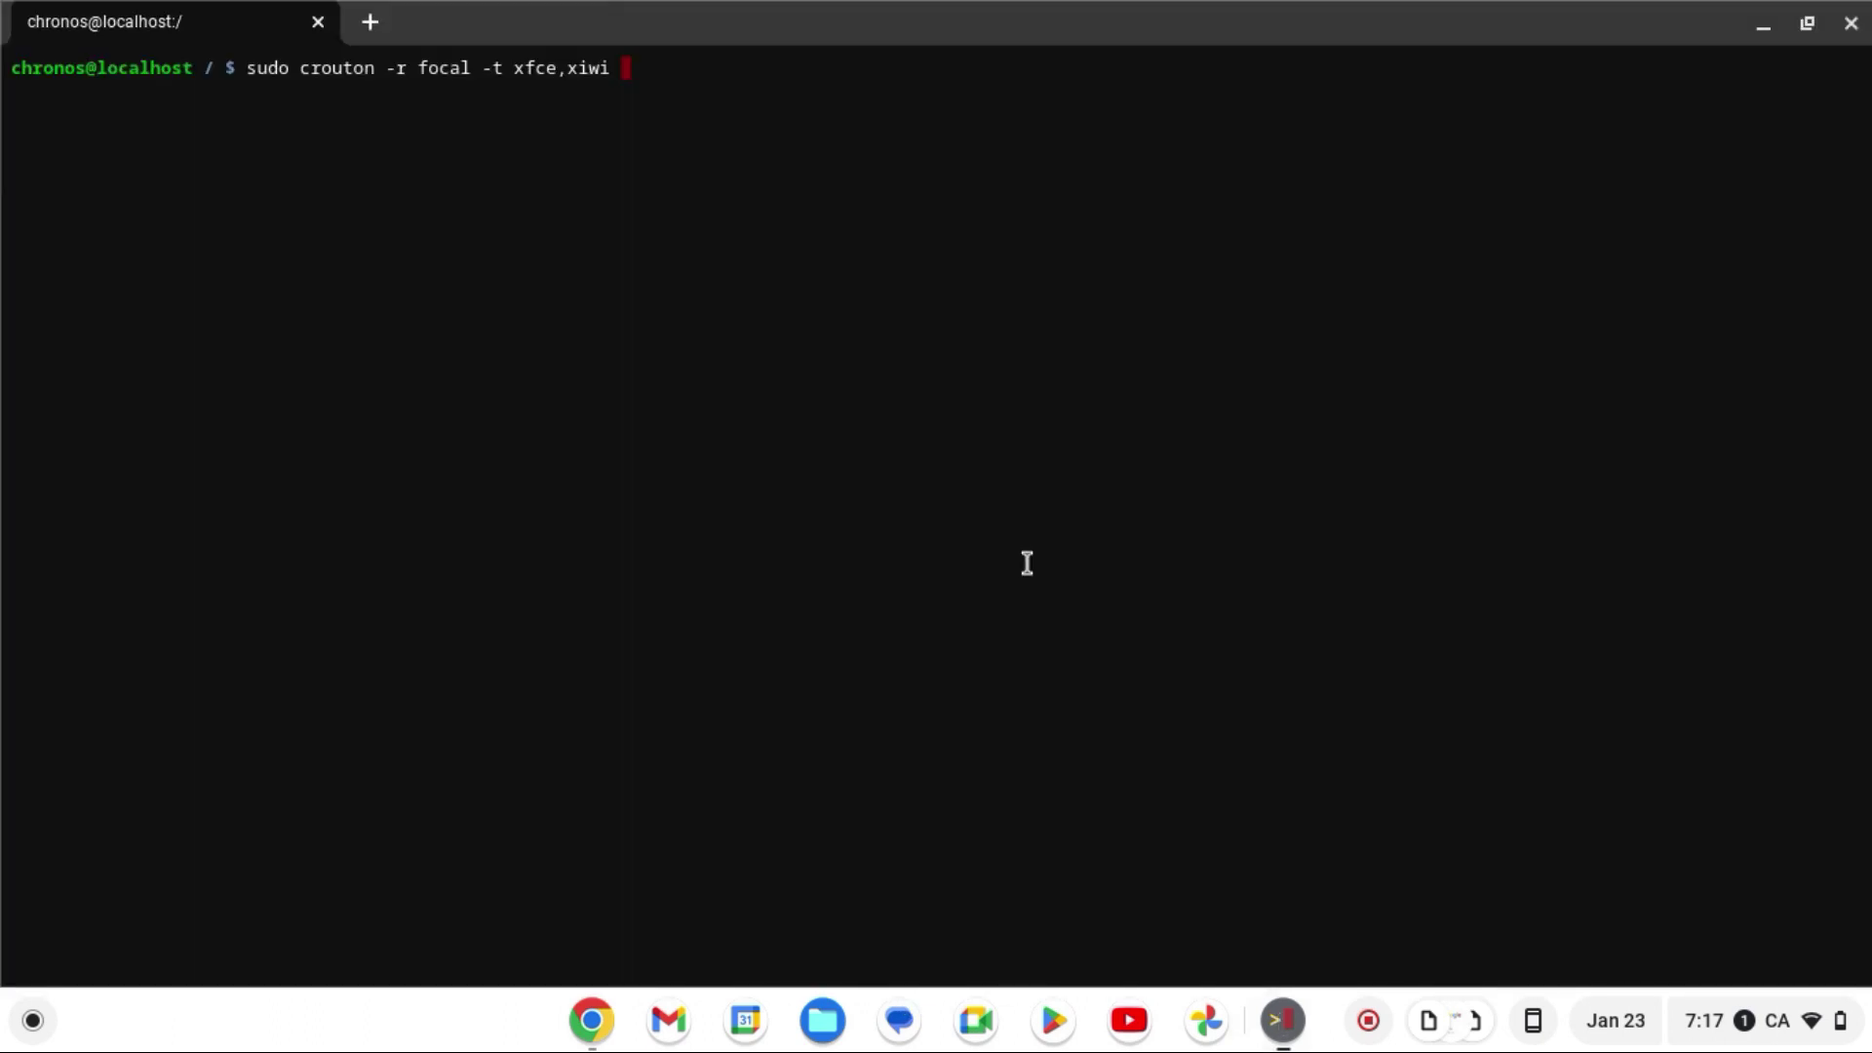
{"action": "key", "text": "BackSpace"}
{"action": "key", "text": "BackSpace"}
{"action": "key", "text": "BackSpace"}
{"action": "key", "text": "BackSpace"}
{"action": "key", "text": "BackSpace"}
{"action": "key", "text": "BackSpace"}
Rerun the focal xfce crouton command with '-n TechTipsOfTheDayXFCE' as the chroot name.
{"action": "key", "text": "Return"}
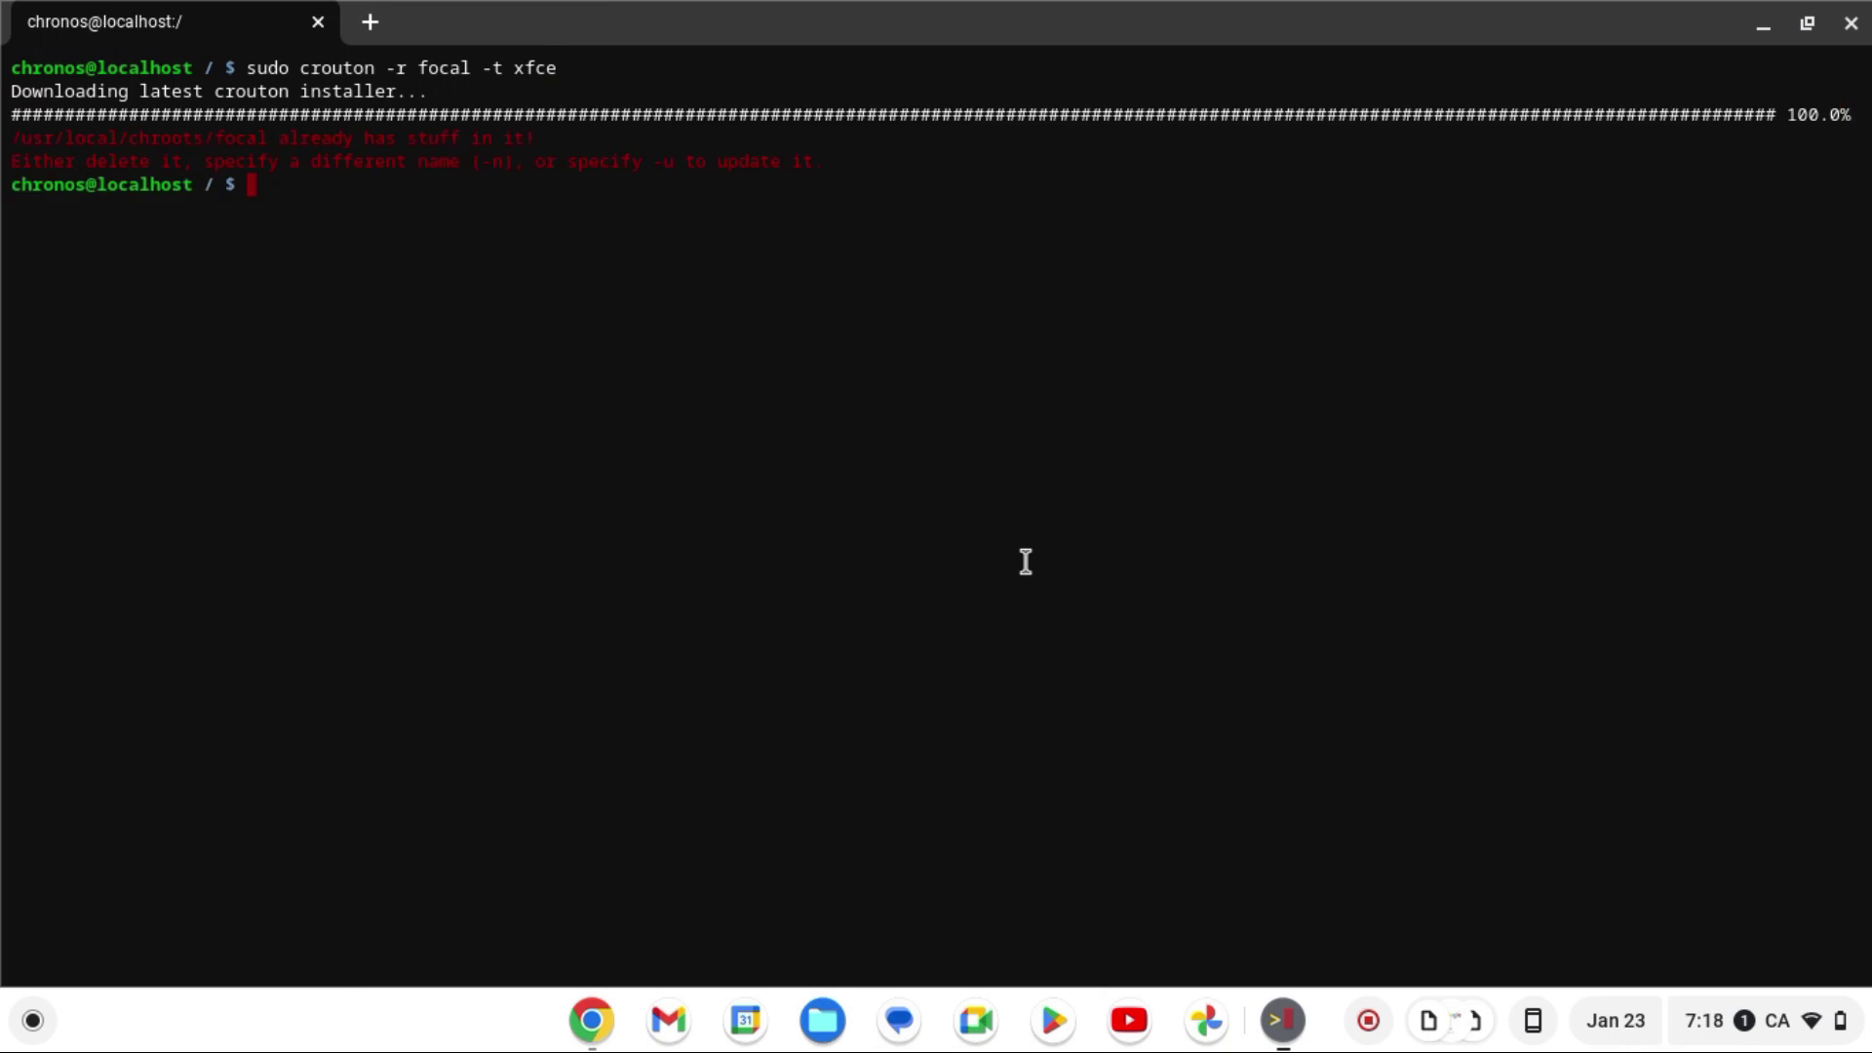
{"action": "key", "text": "Up"}
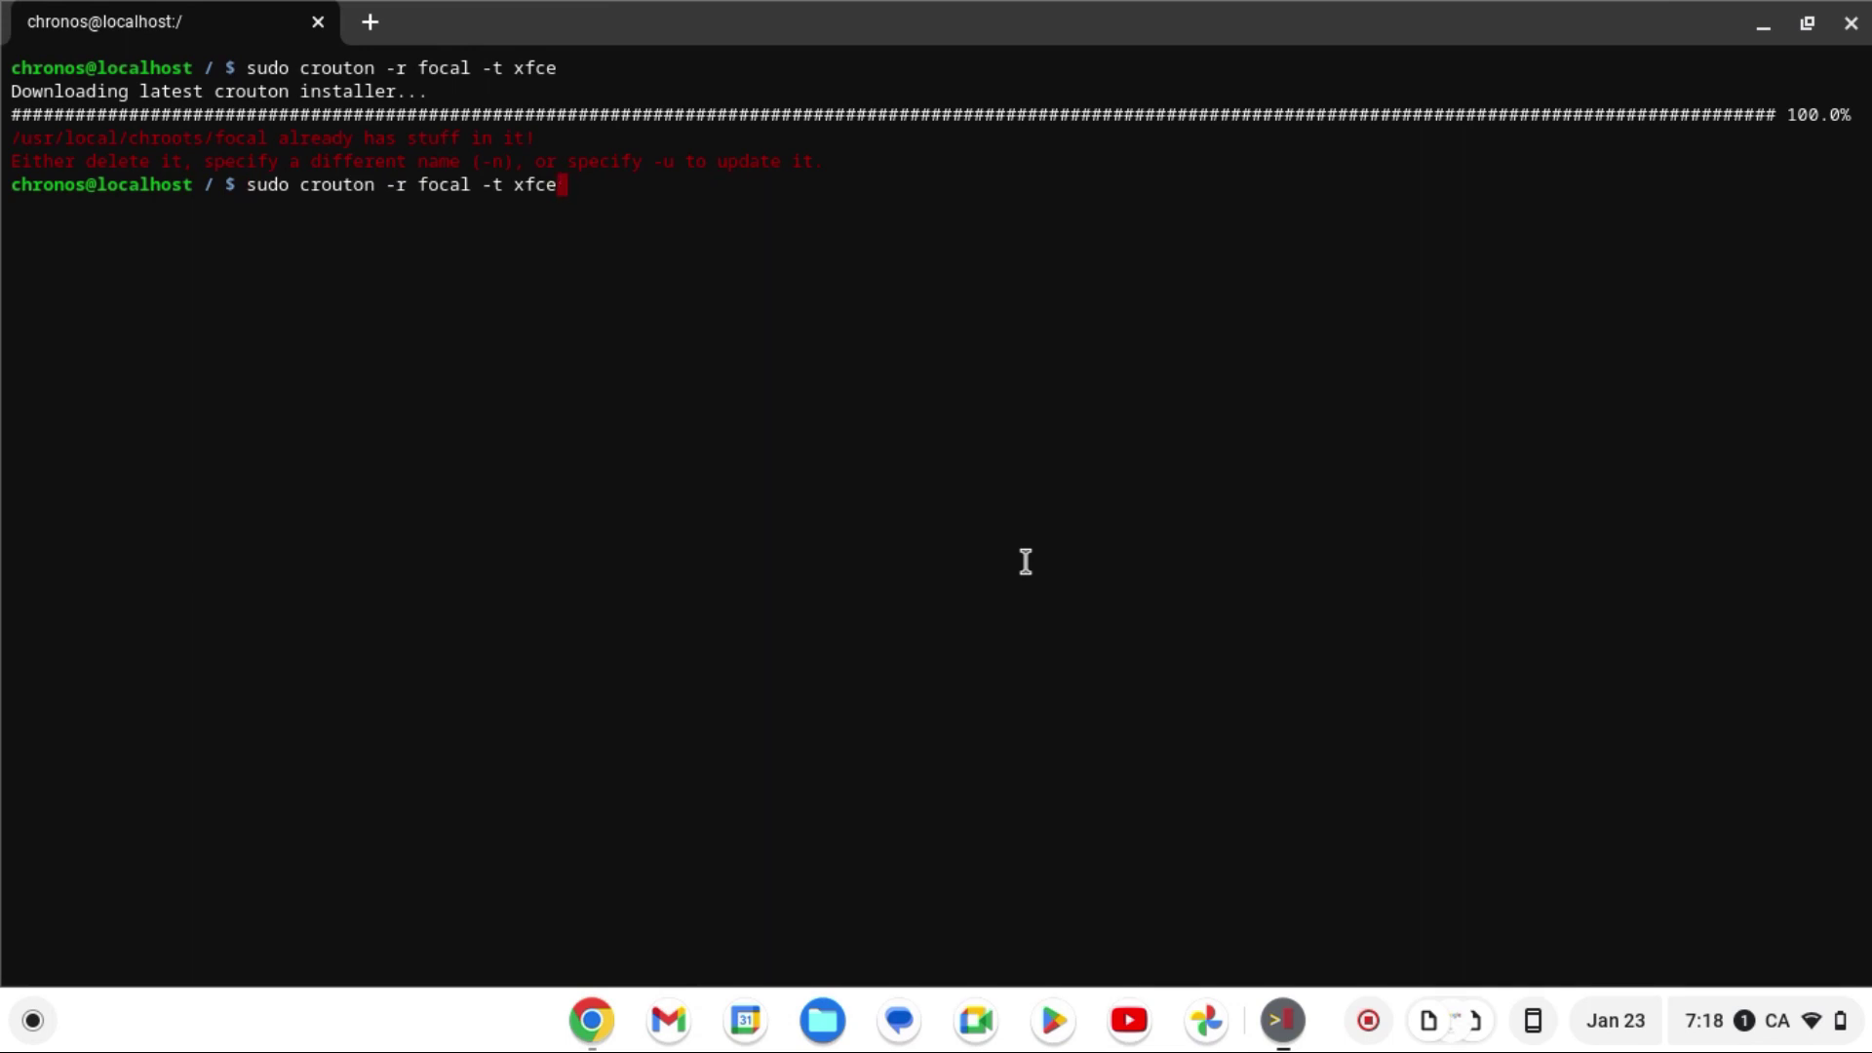
{"action": "type", "text": "-n TechTipsOfTheD"}
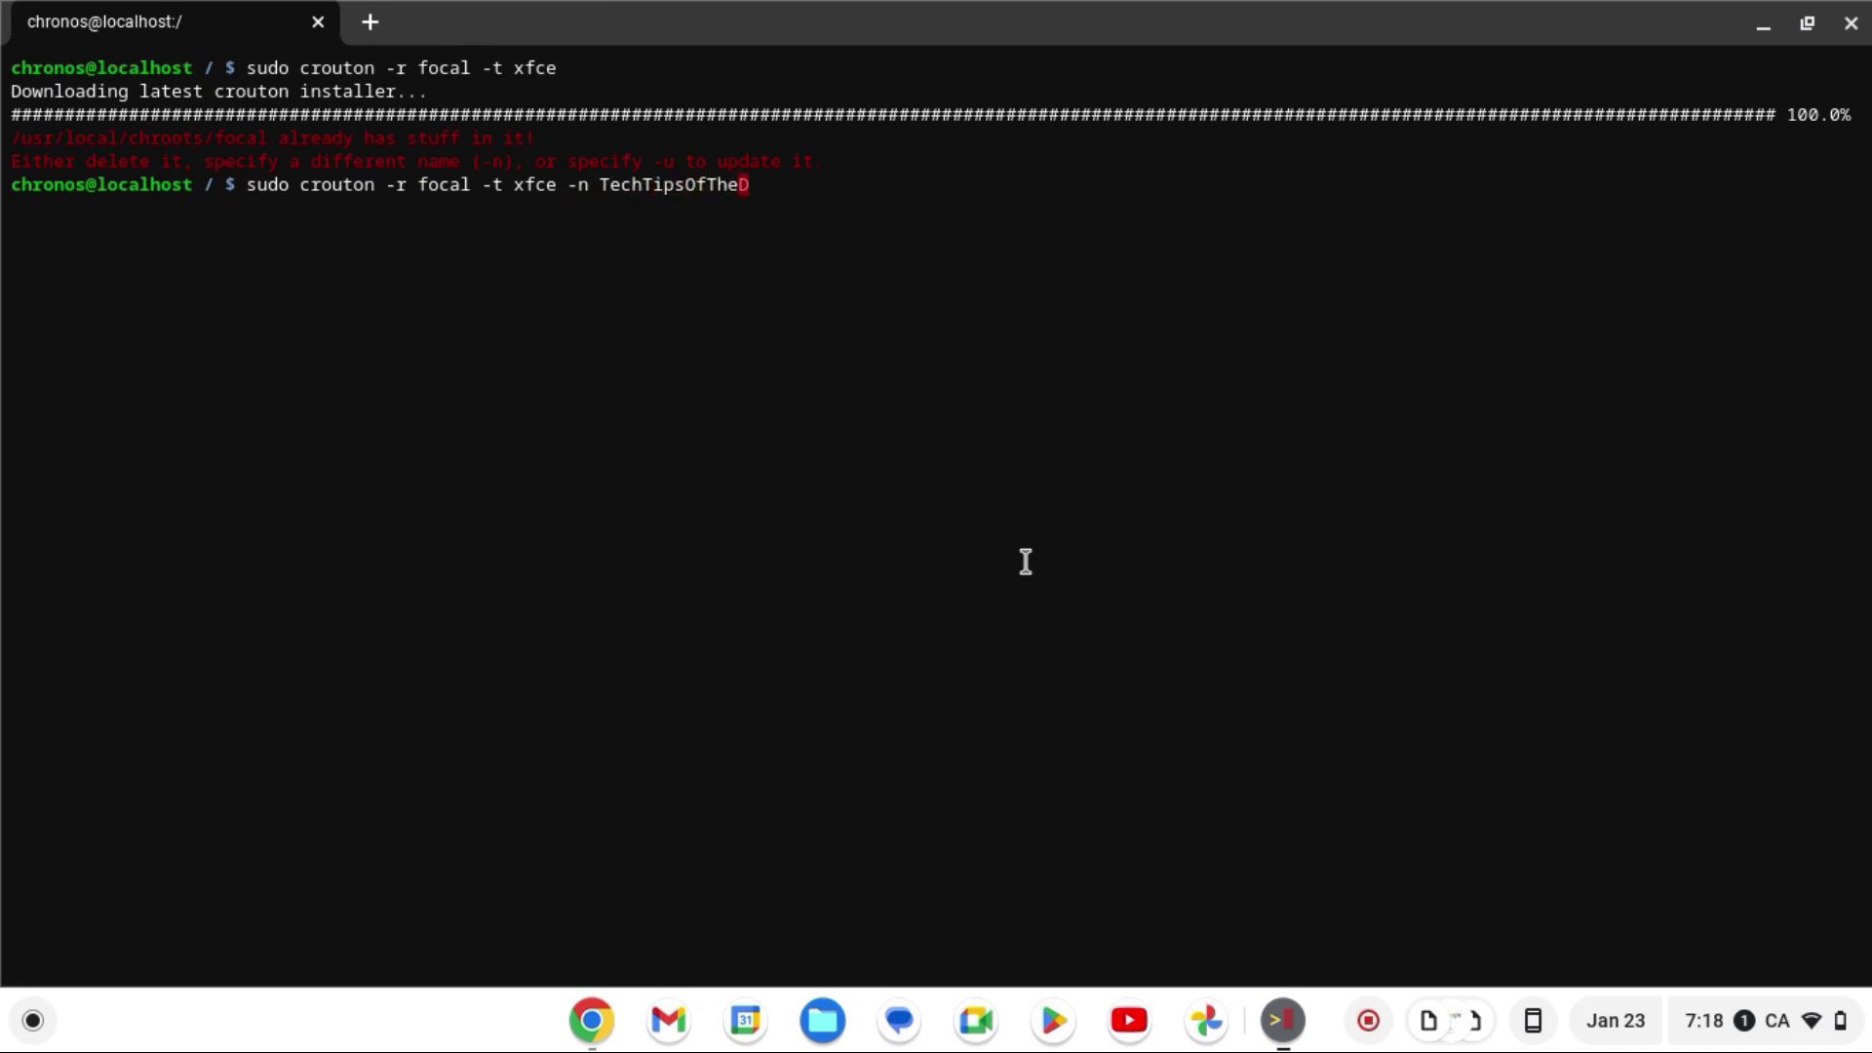
{"action": "key", "text": "BackSpace"}
{"action": "type", "text": "ayT"}
{"action": "key", "text": "BackSpace"}
{"action": "type", "text": "XFCE"}
{"action": "double_click", "coordinate": [600, 184]}
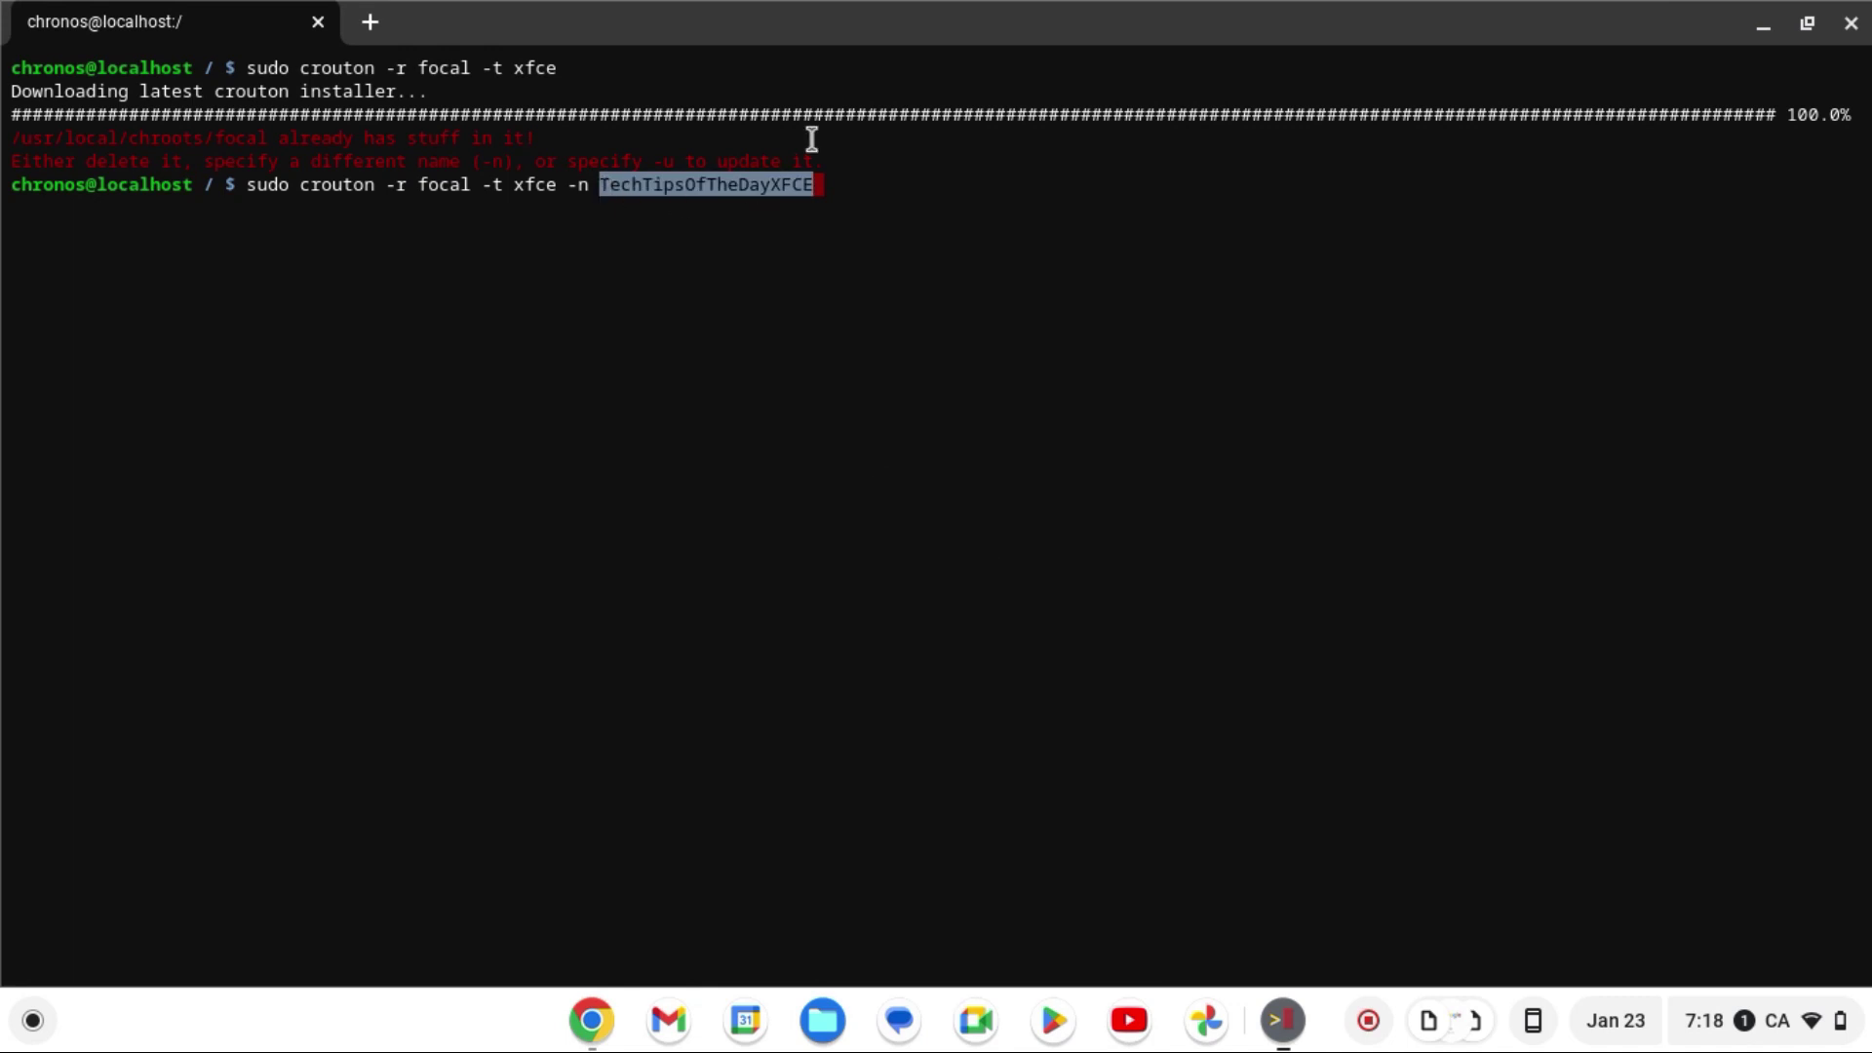
{"action": "key", "text": "Return"}
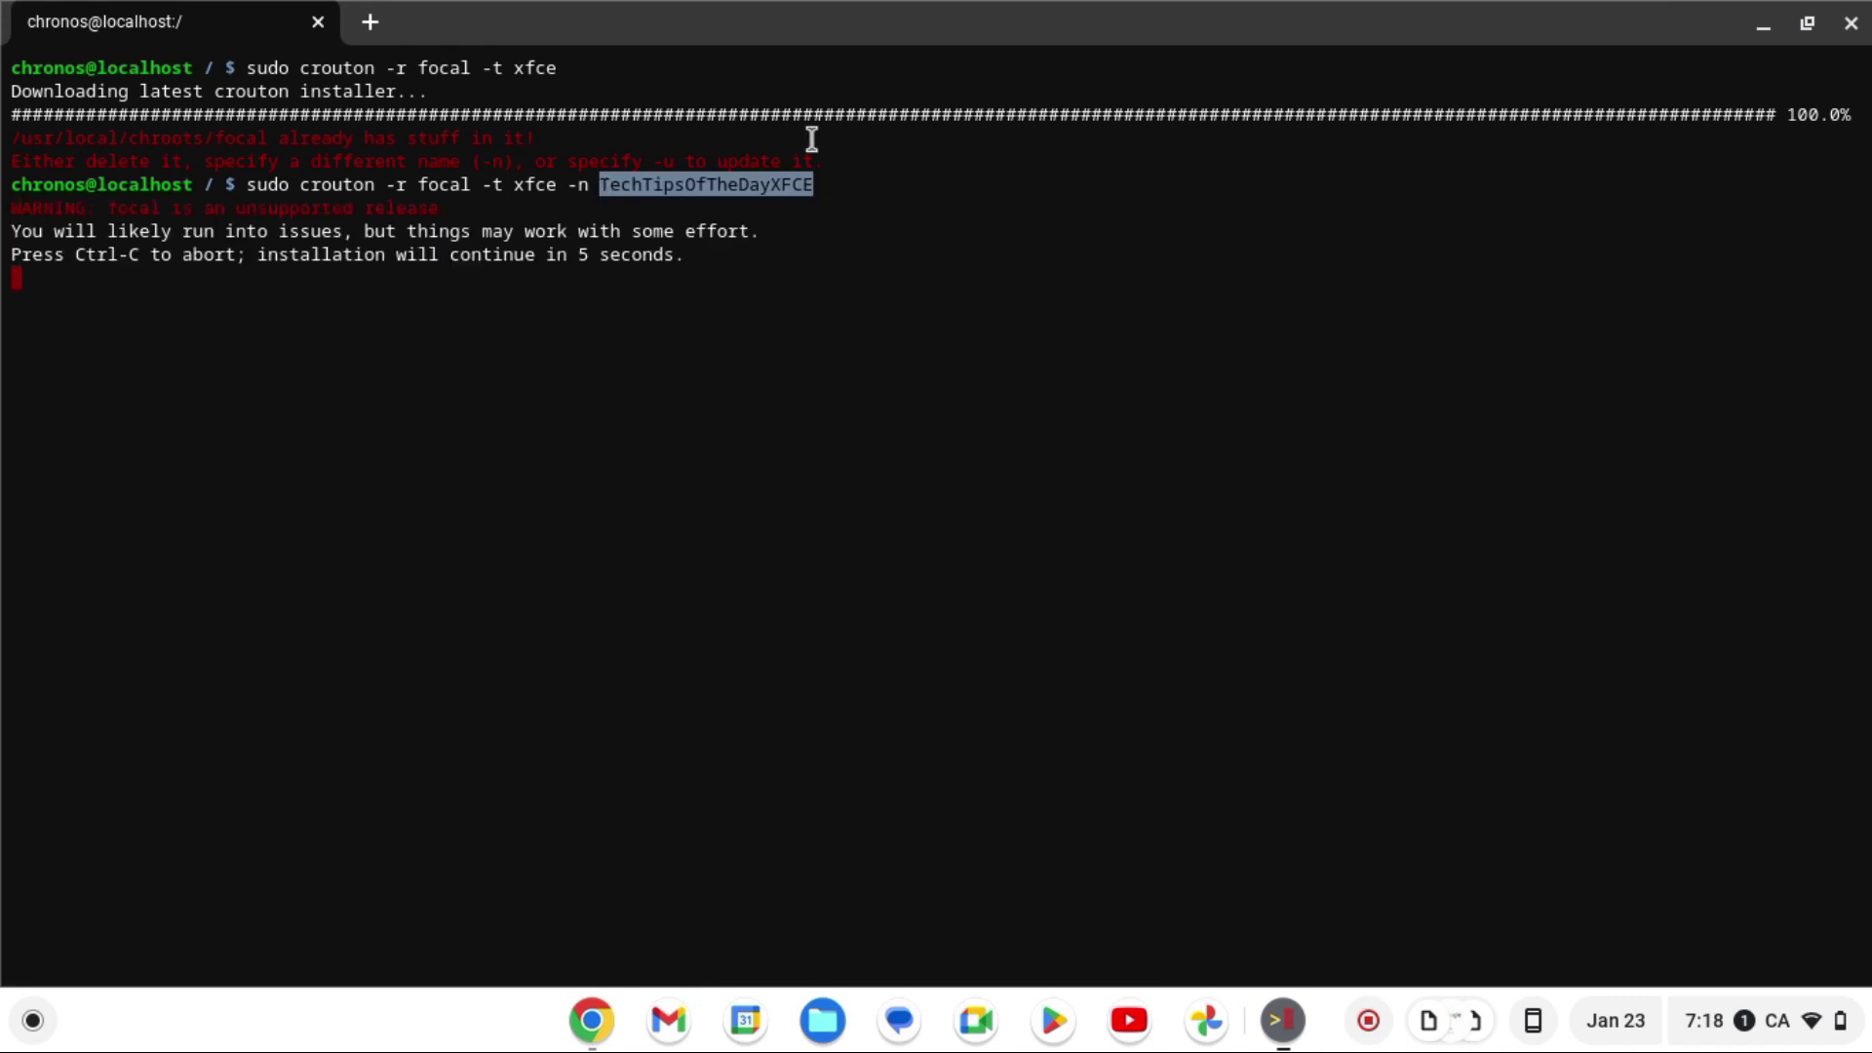
Let the crouton install run until it prompts for the primary username.
{"action": "left_click_drag", "start_coordinate": [455, 209], "coordinate": [13, 209]}
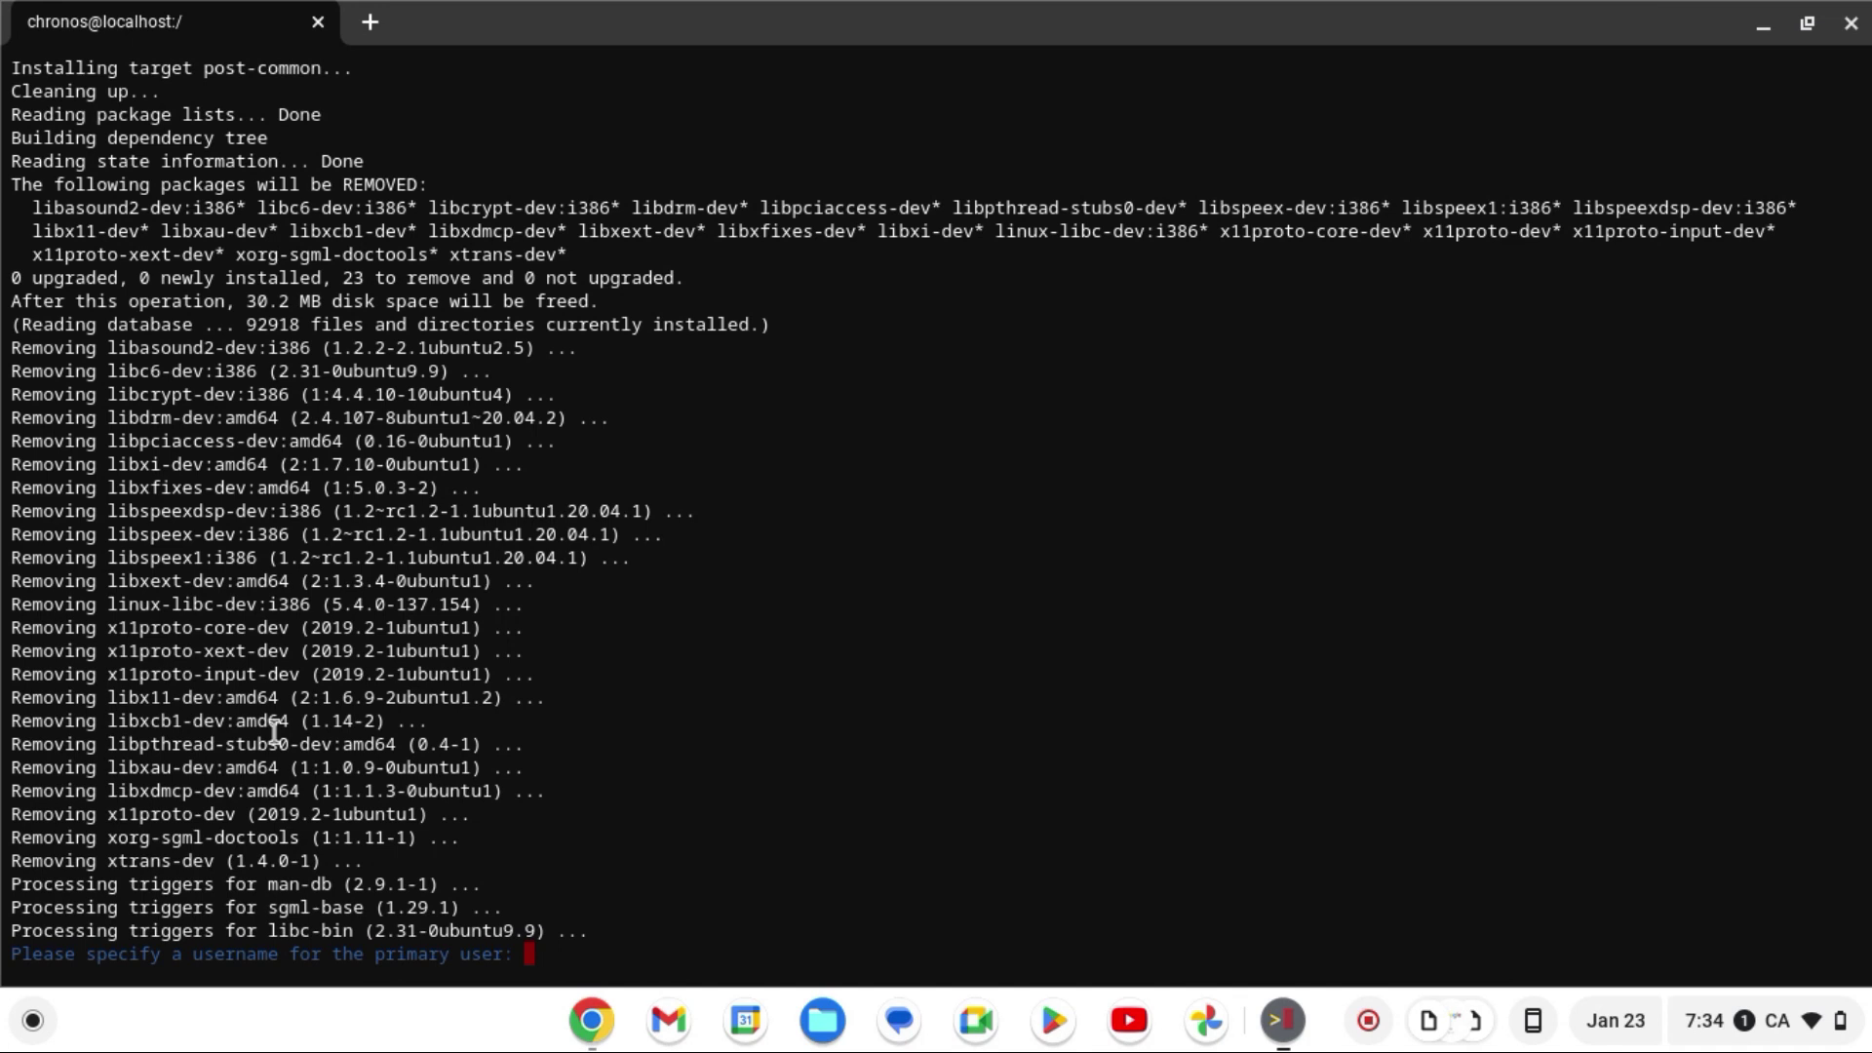
Enter the primary user's username and password, then copy the desktop-switching tip.
{"action": "type", "text": "techtipsoftheday"}
{"action": "key", "text": "Return"}
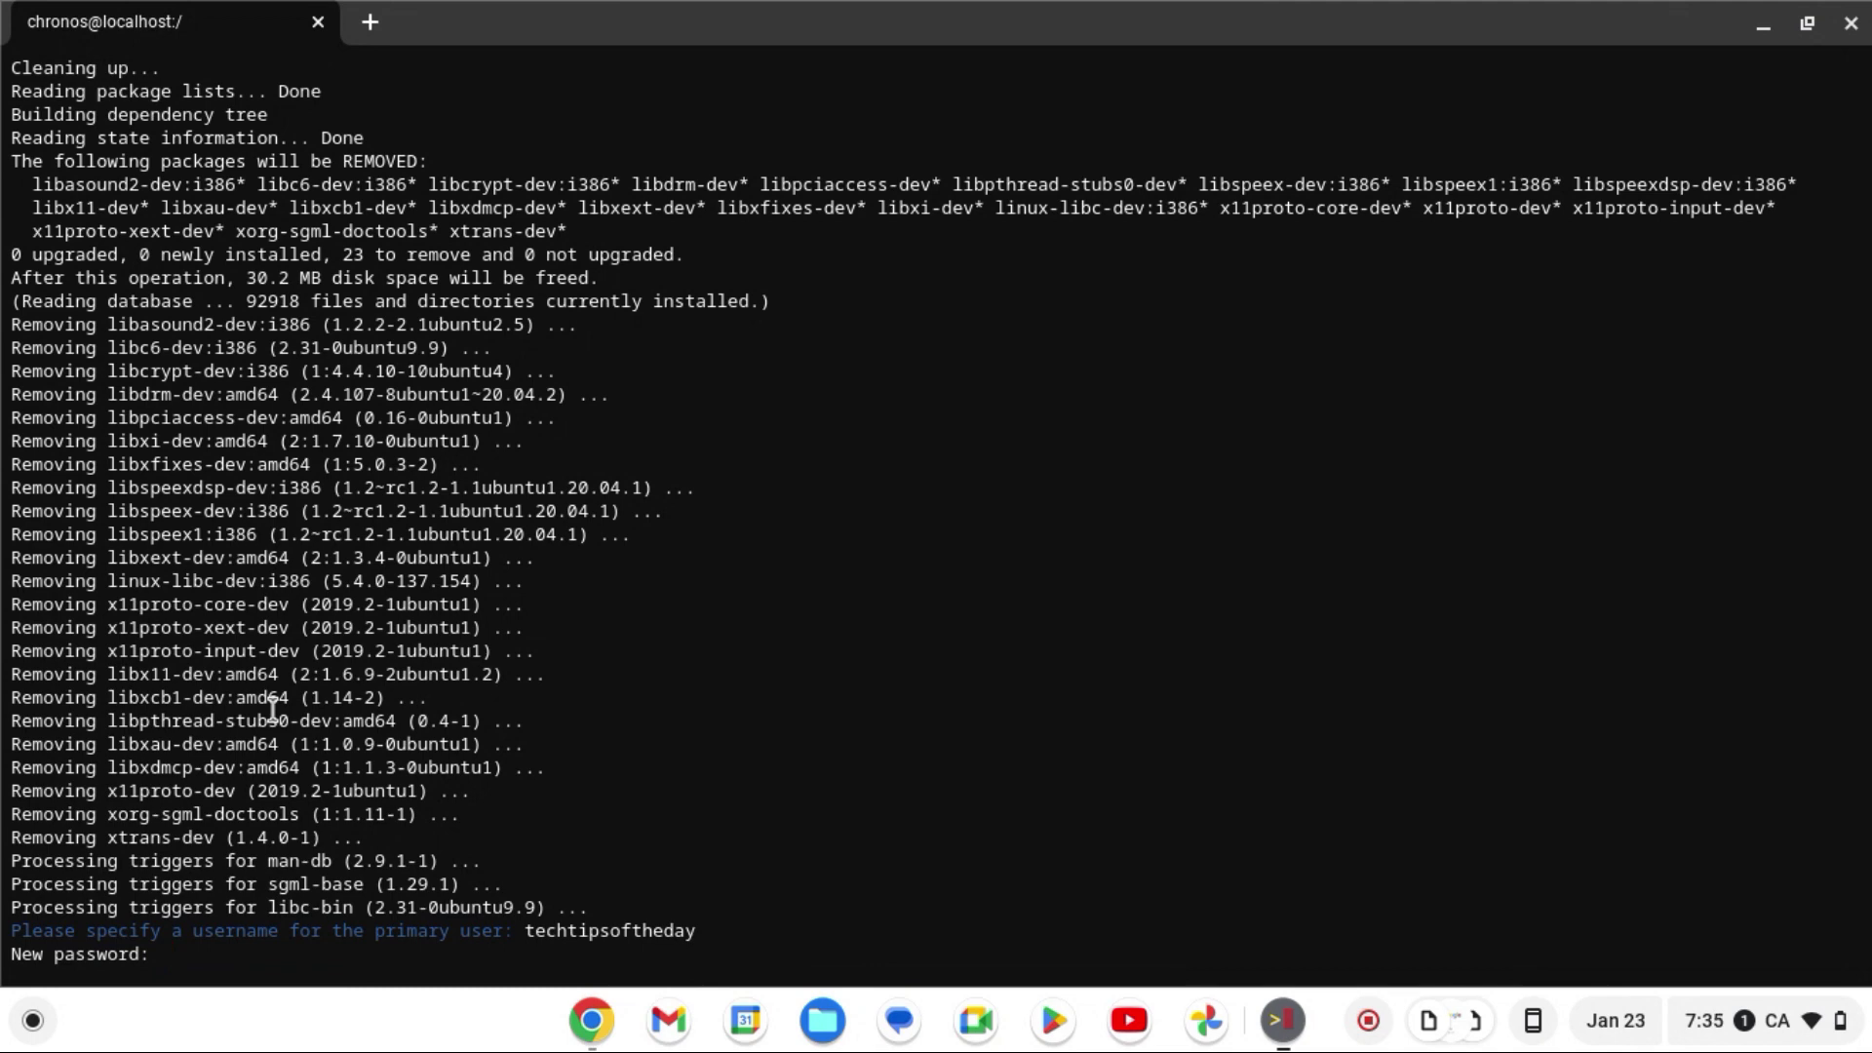
{"action": "key", "text": "Return"}
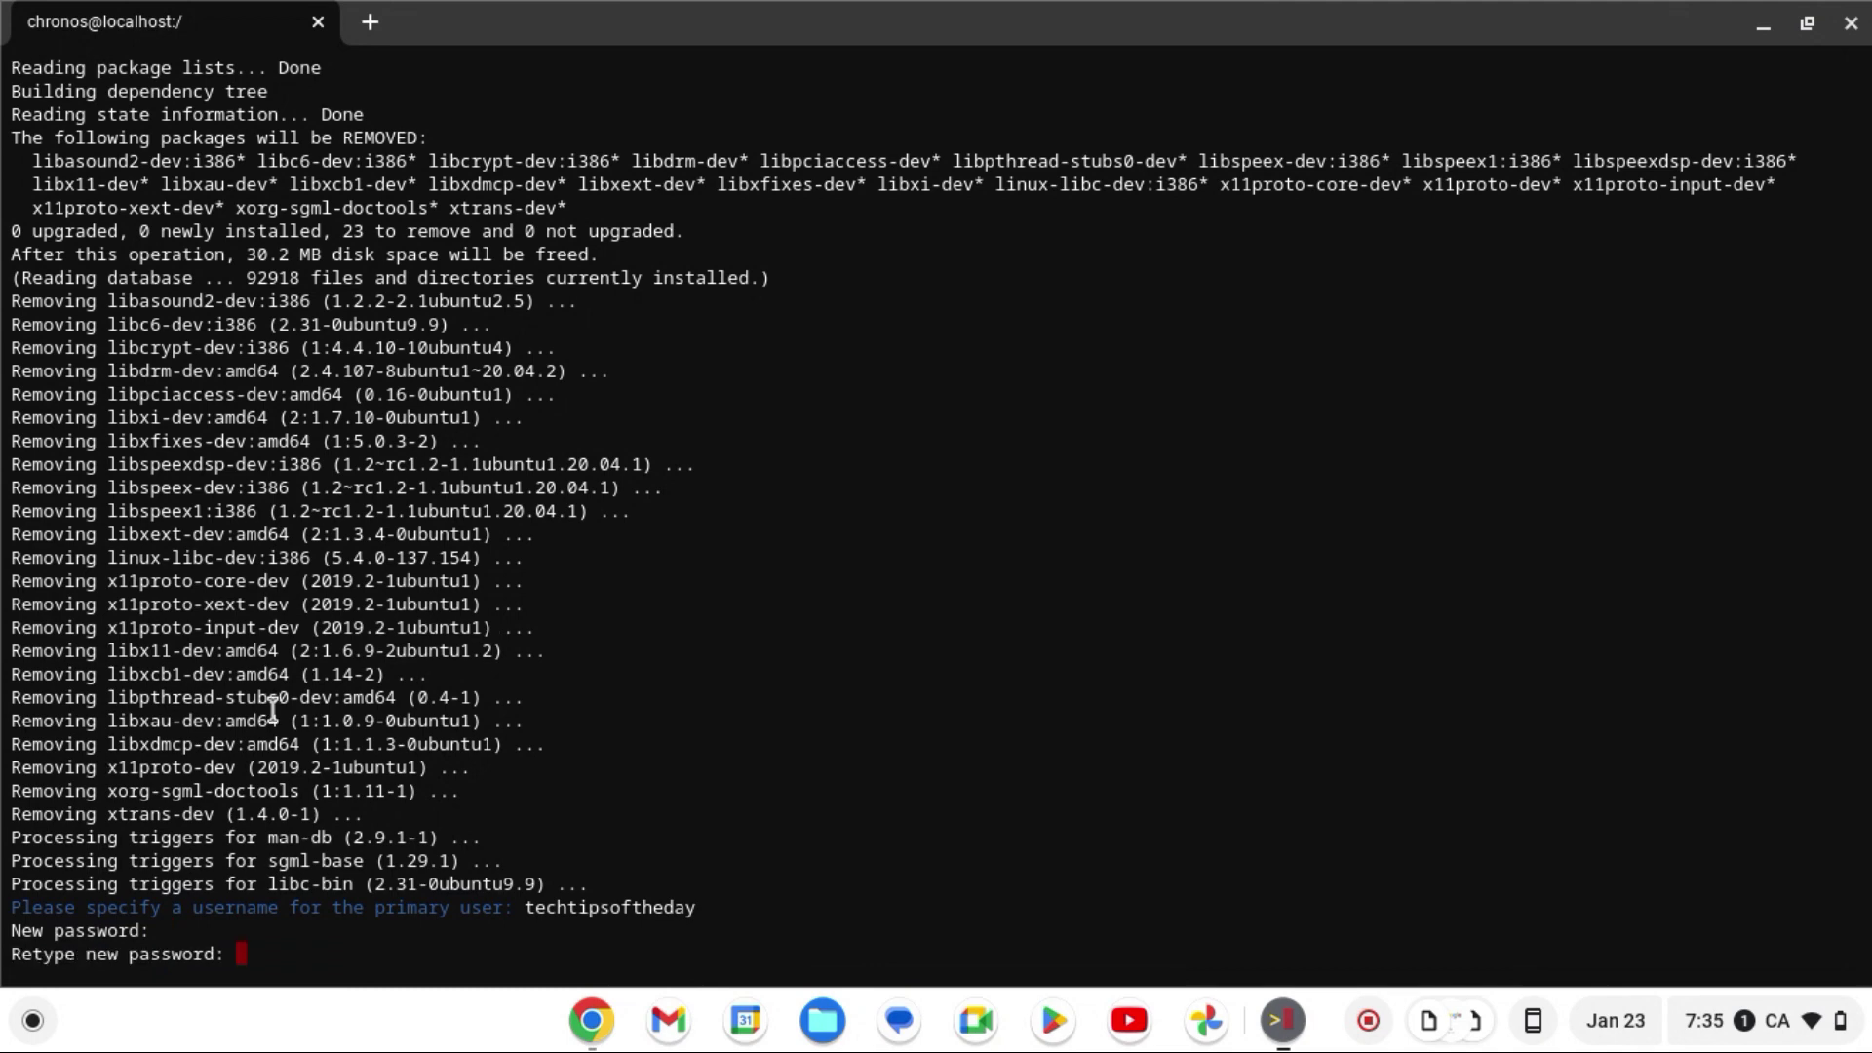
{"action": "key", "text": "Return"}
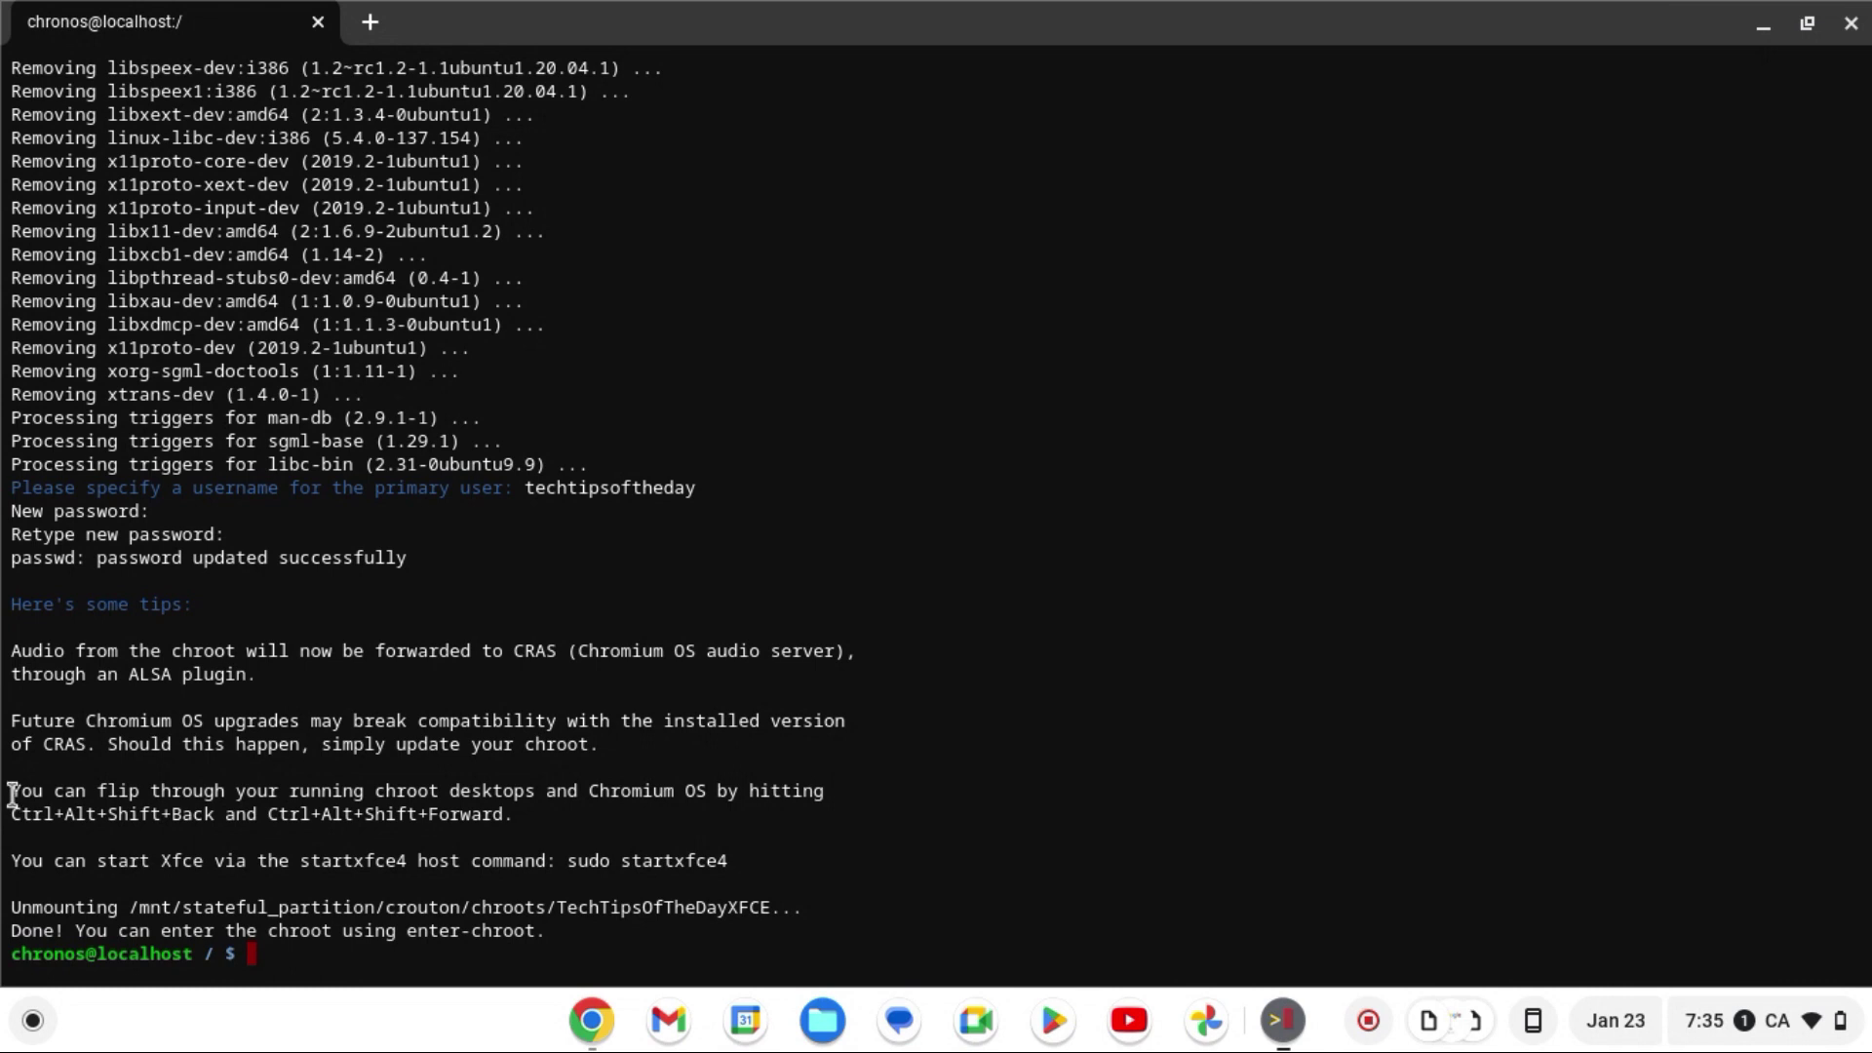
{"action": "left_click_drag", "start_coordinate": [13, 794], "coordinate": [514, 815]}
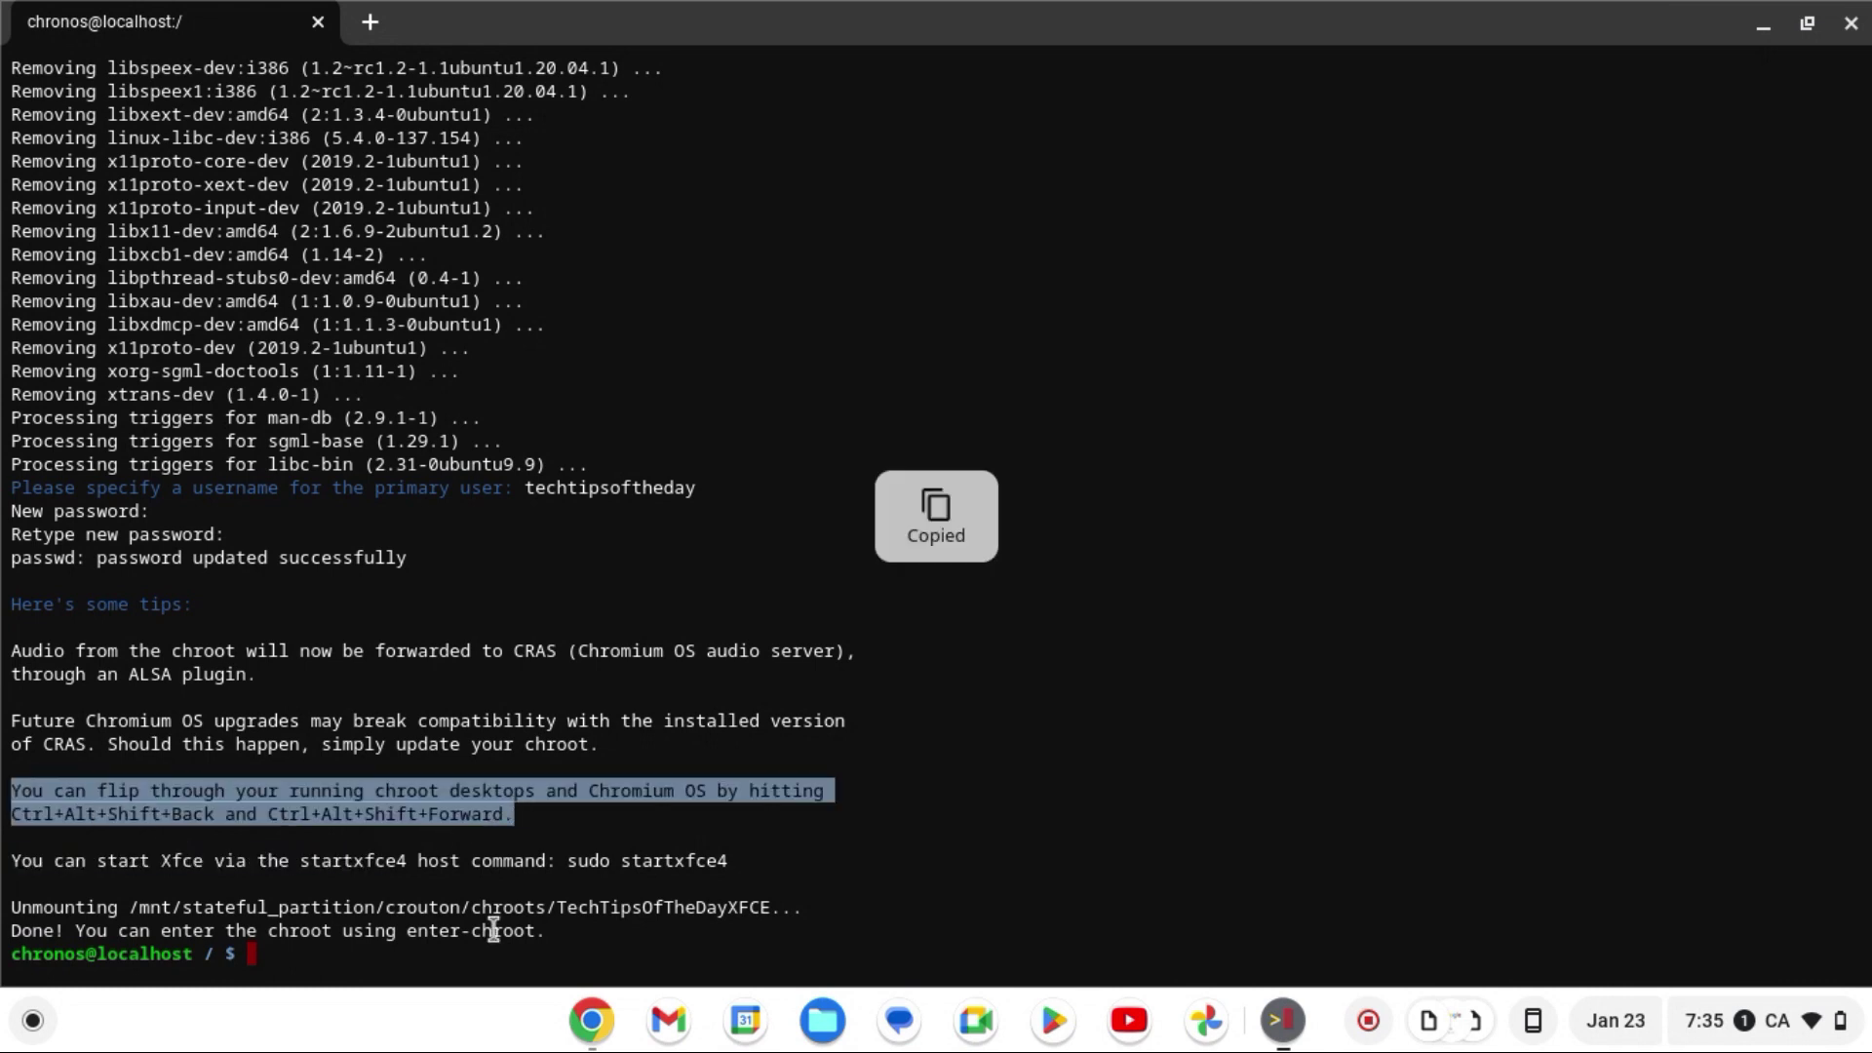
{"action": "left_click", "coordinate": [517, 967]}
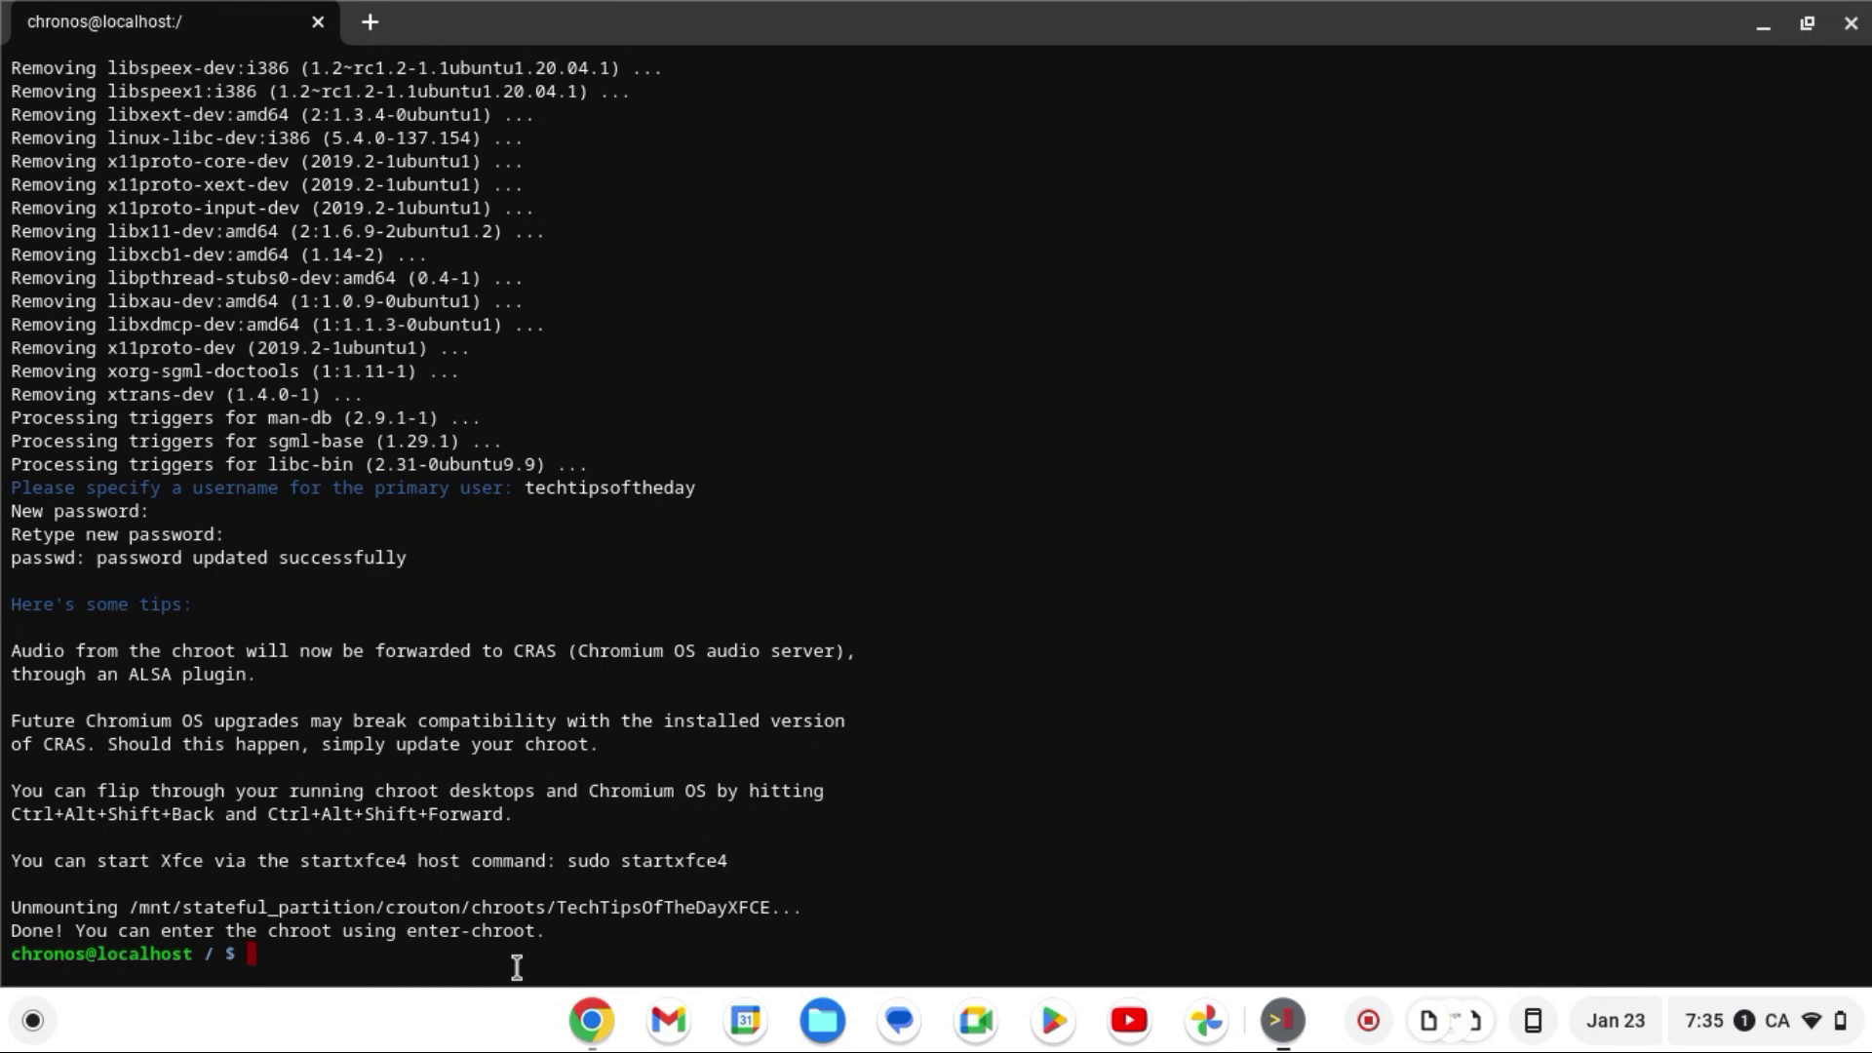
Enter the TechTipsOfTheDayXFCE chroot with 'sudo enter-chroot -n' and the password, then clear.
{"action": "type", "text": "sudo enter-chroot"}
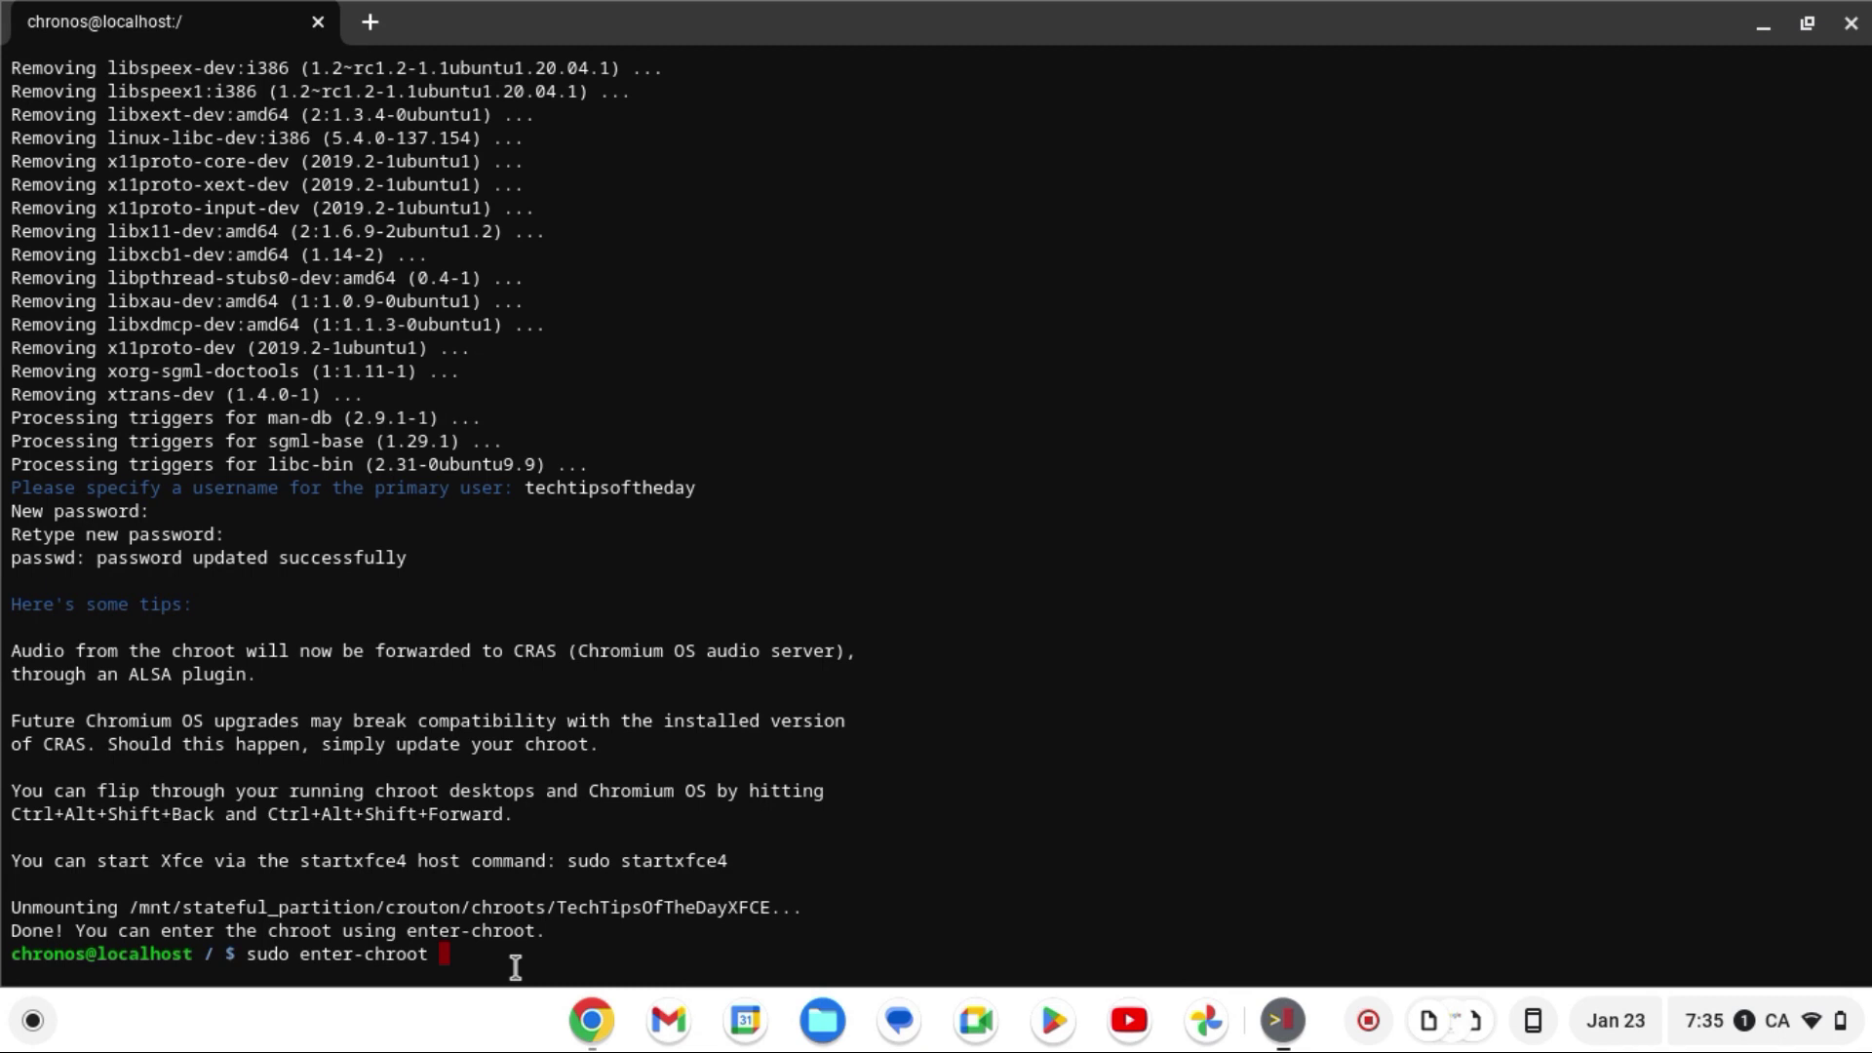
{"action": "type", "text": "-n"}
{"action": "left_click", "coordinate": [515, 967]}
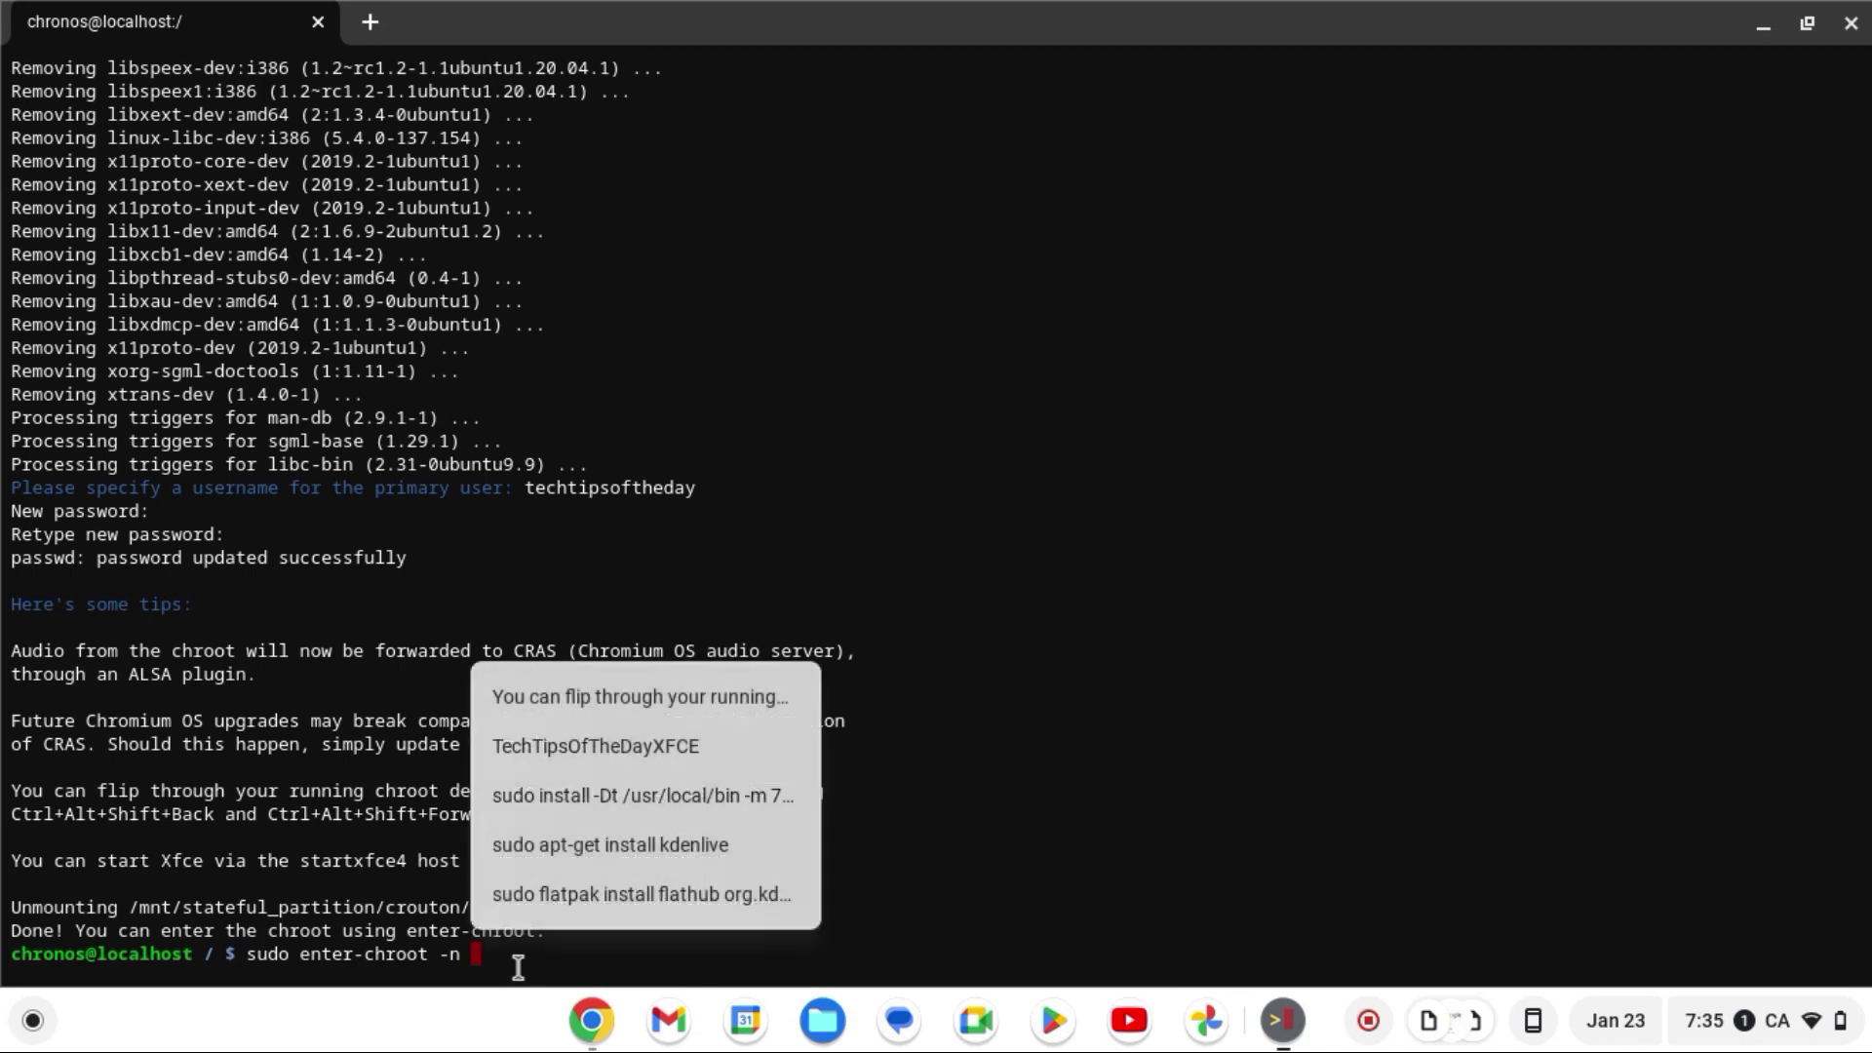
{"action": "left_click", "coordinate": [660, 770]}
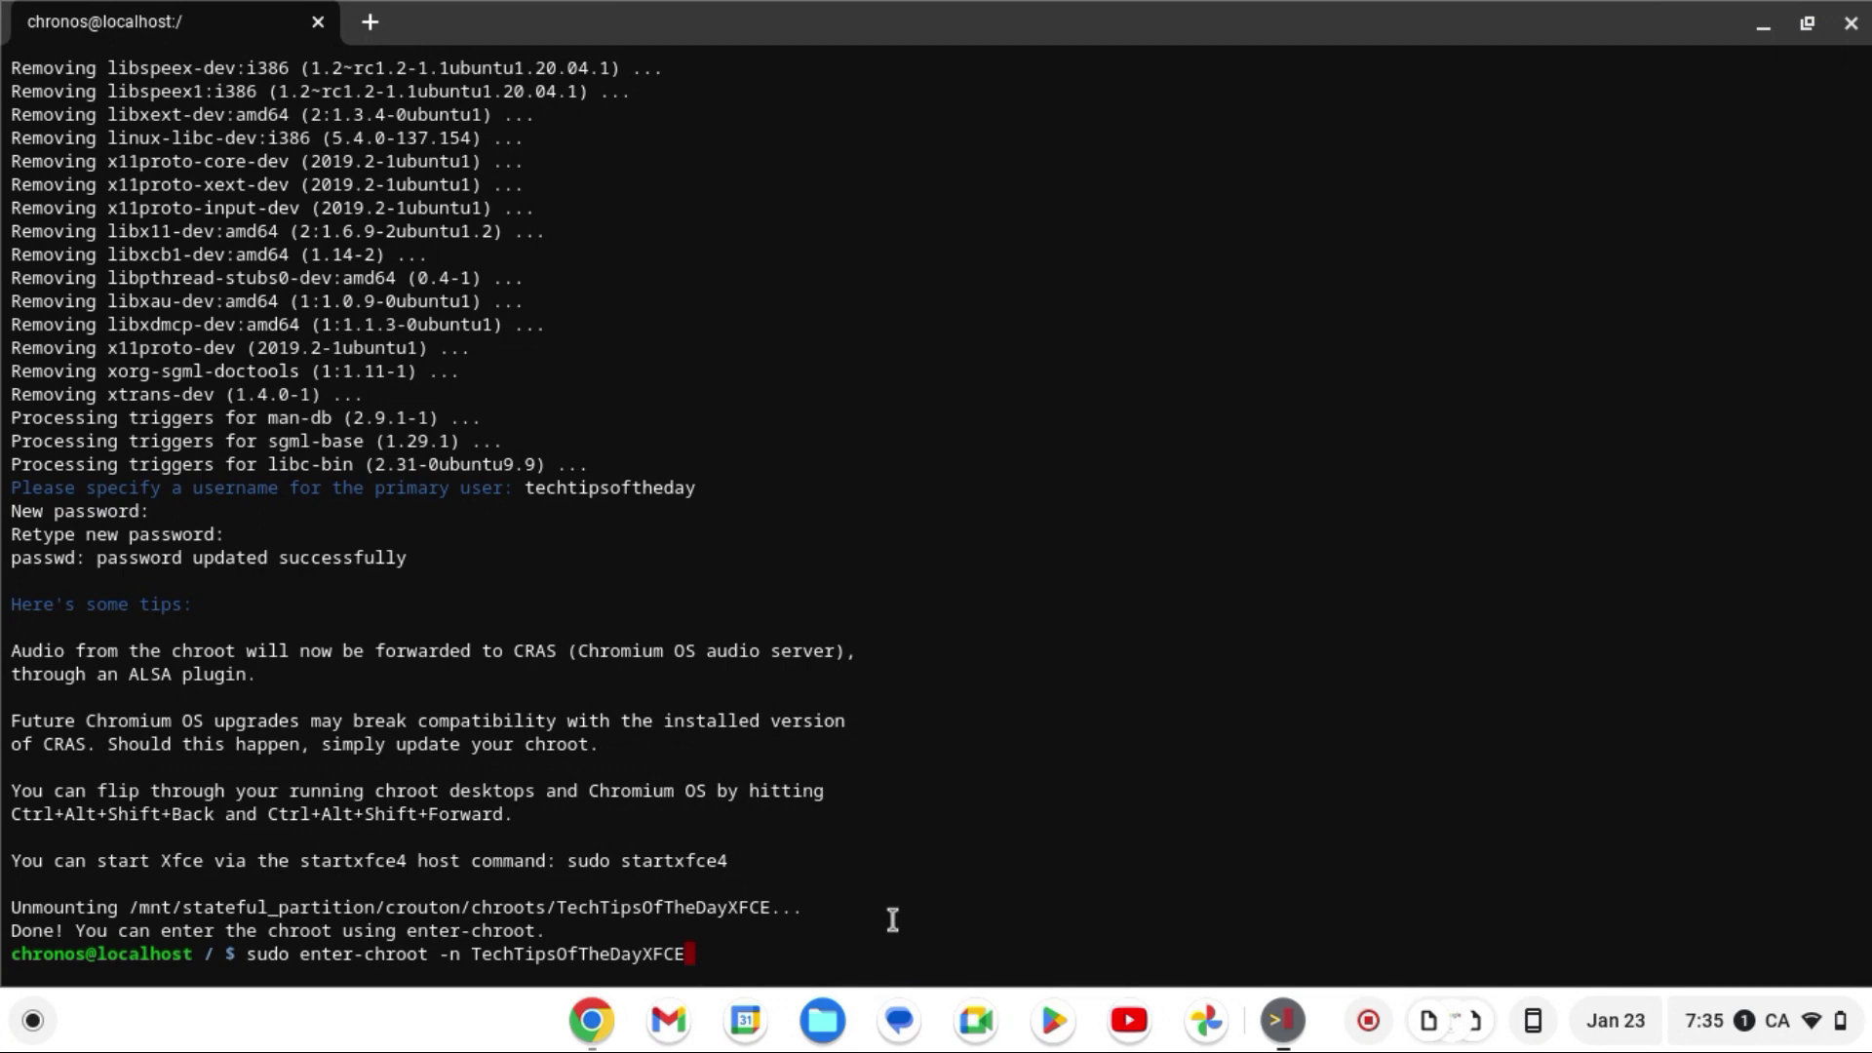
{"action": "key", "text": "Return"}
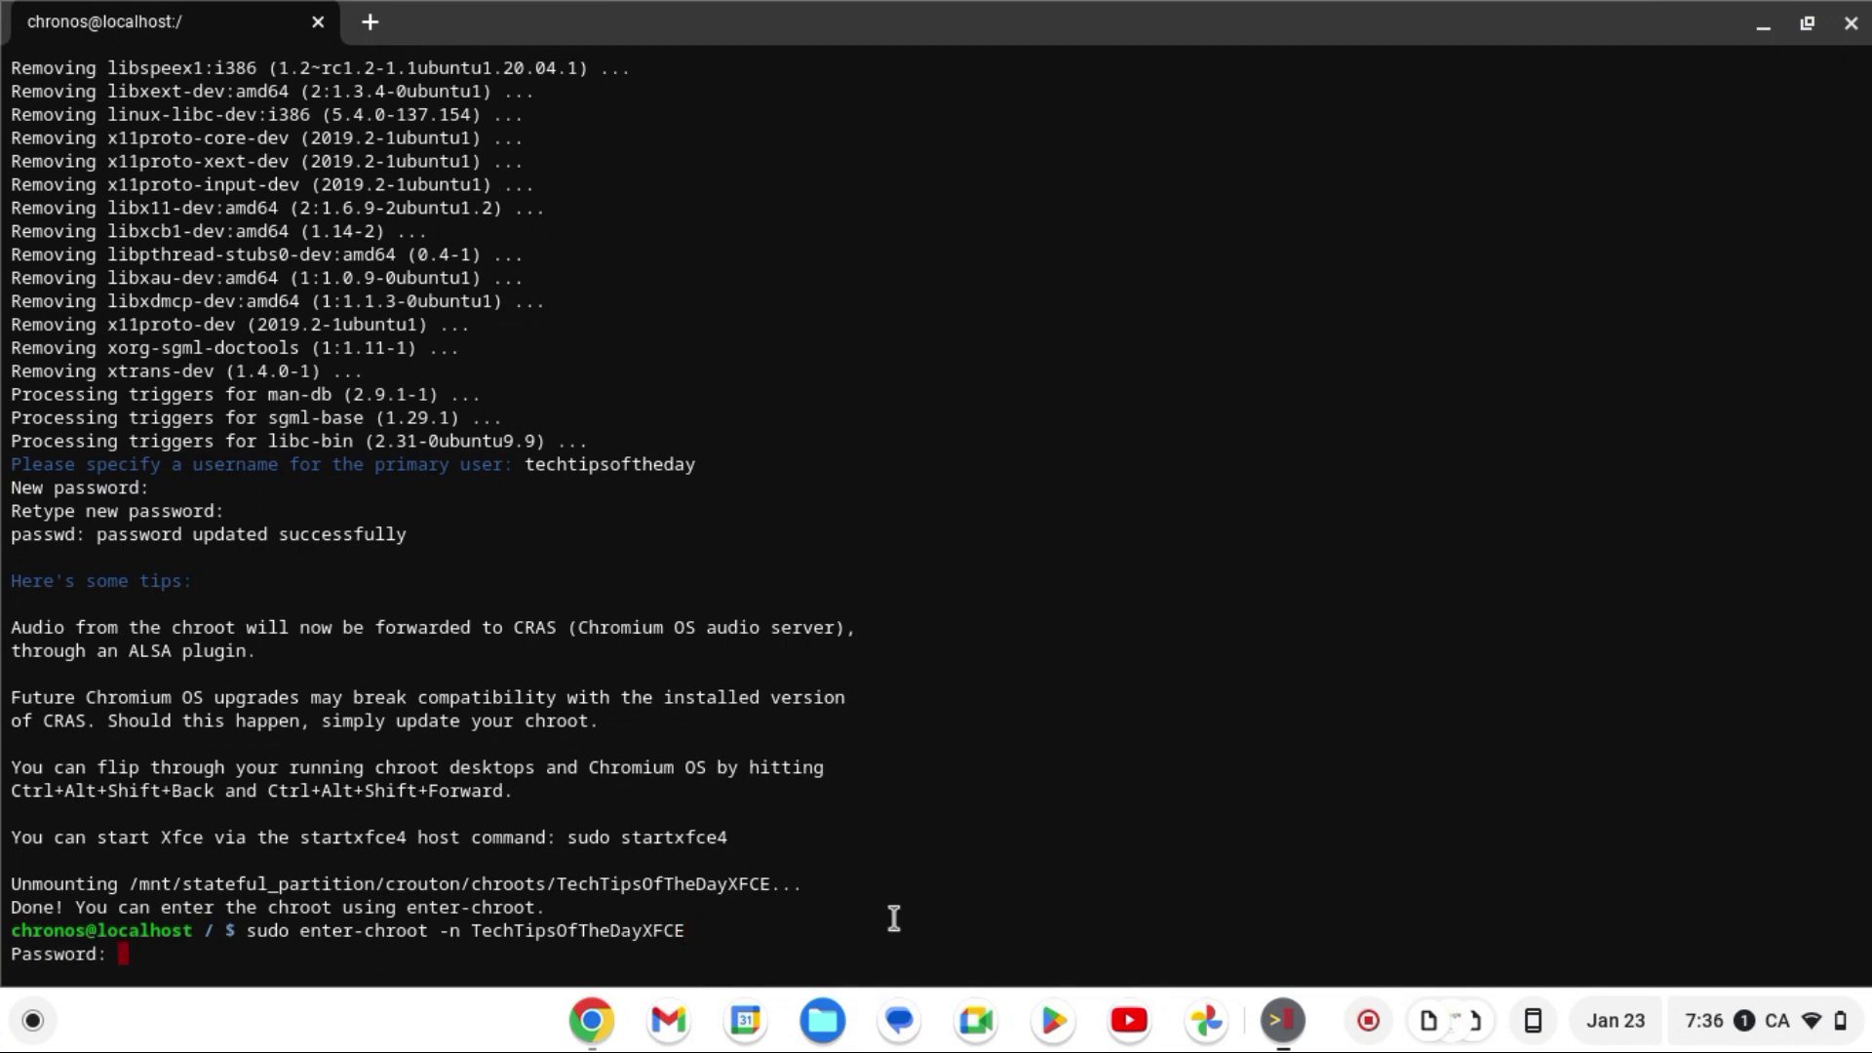
{"action": "key", "text": "Return"}
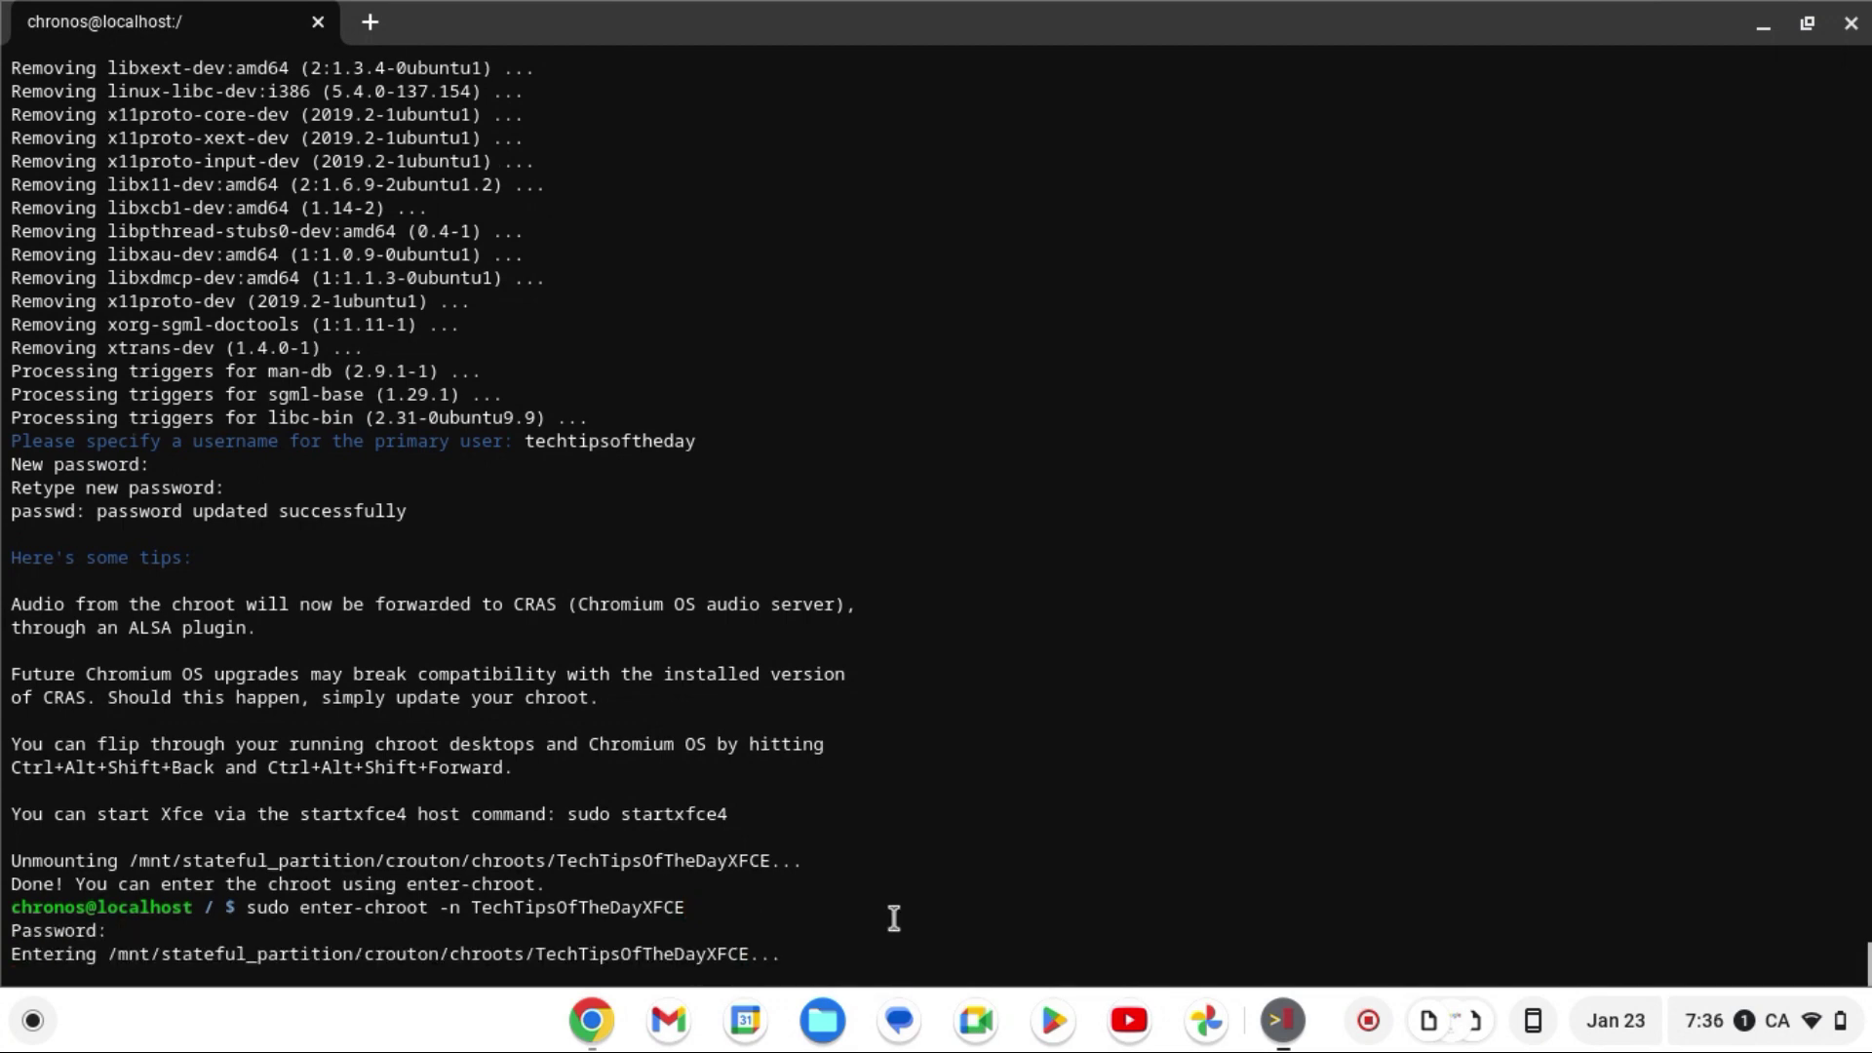
{"action": "type", "text": "clear"}
{"action": "key", "text": "Return"}
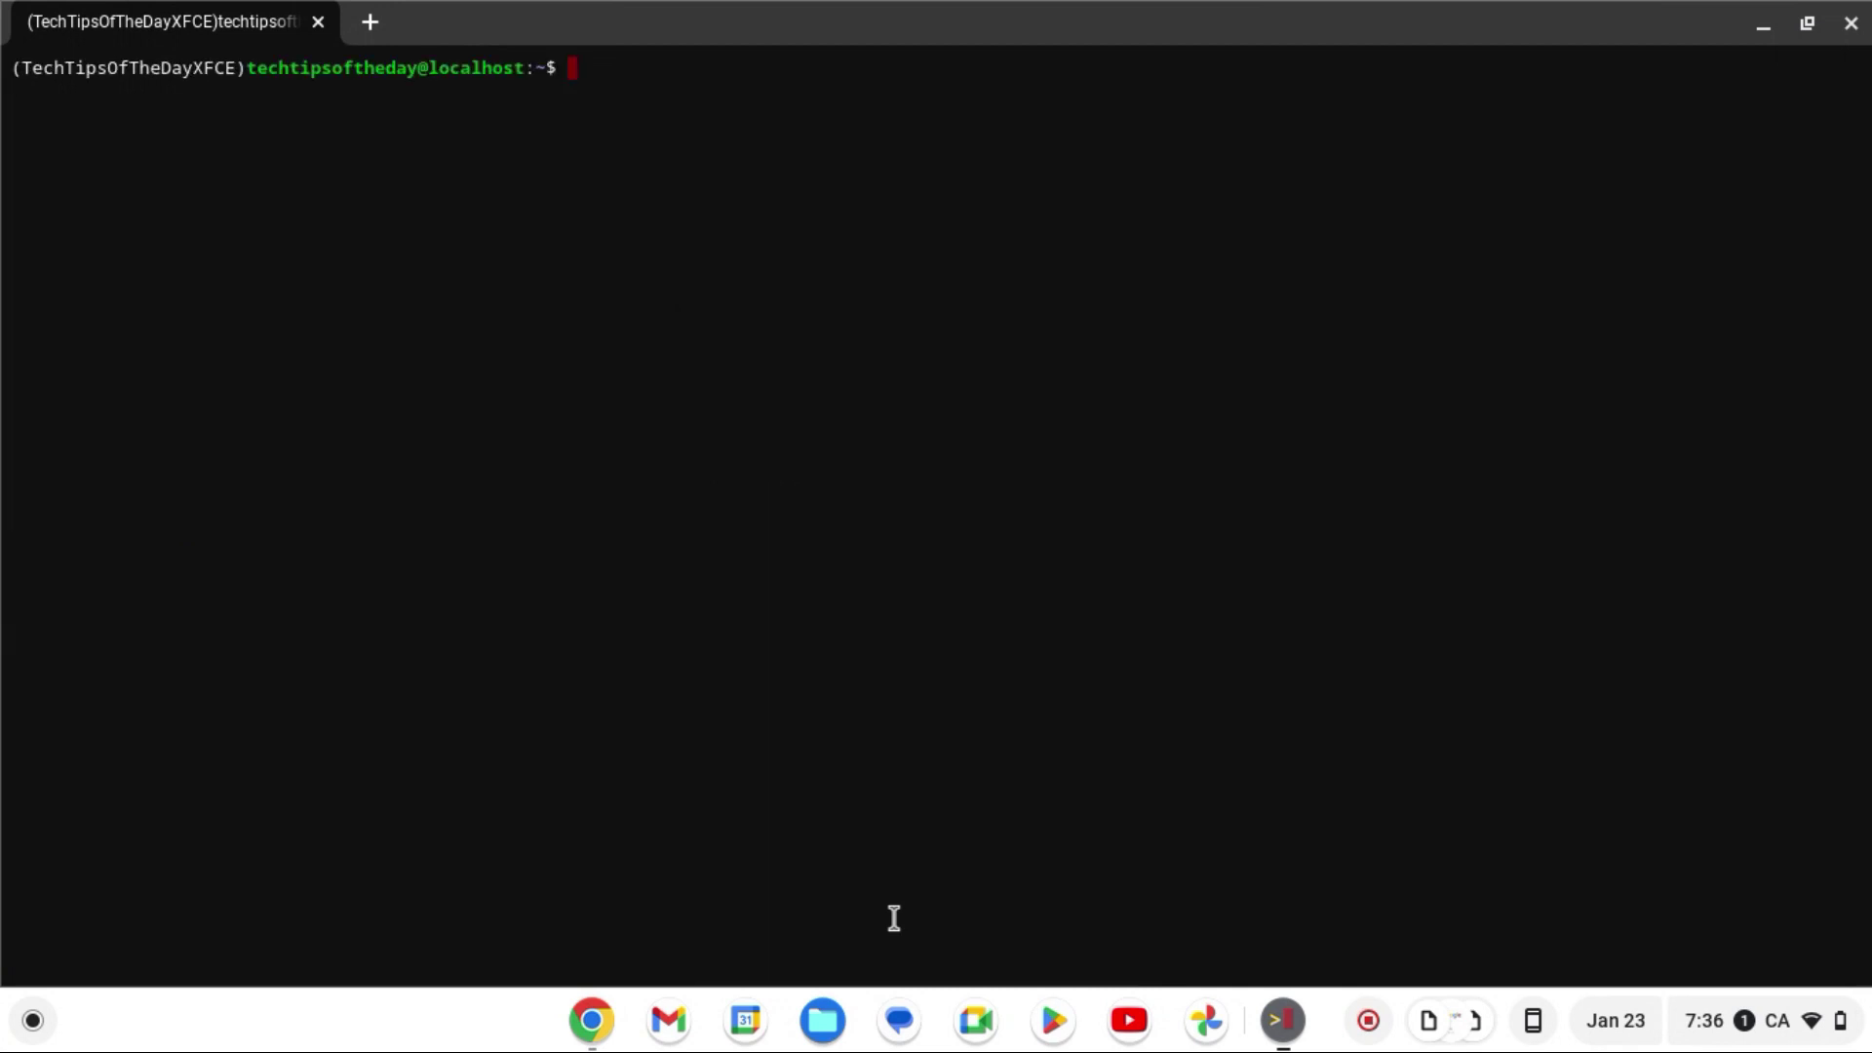
Run sudo by itself, then clear the terminal screen.
{"action": "type", "text": "sudo"}
{"action": "key", "text": "Return"}
{"action": "type", "text": "clear"}
{"action": "key", "text": "Return"}
Refresh package lists with sudo apt-get update, entering the sudo password, then clear the screen.
{"action": "type", "text": "sudo apt-get ud"}
{"action": "key", "text": "BackSpace"}
{"action": "key", "text": "BackSpace"}
{"action": "type", "text": "pdate"}
{"action": "key", "text": "Return"}
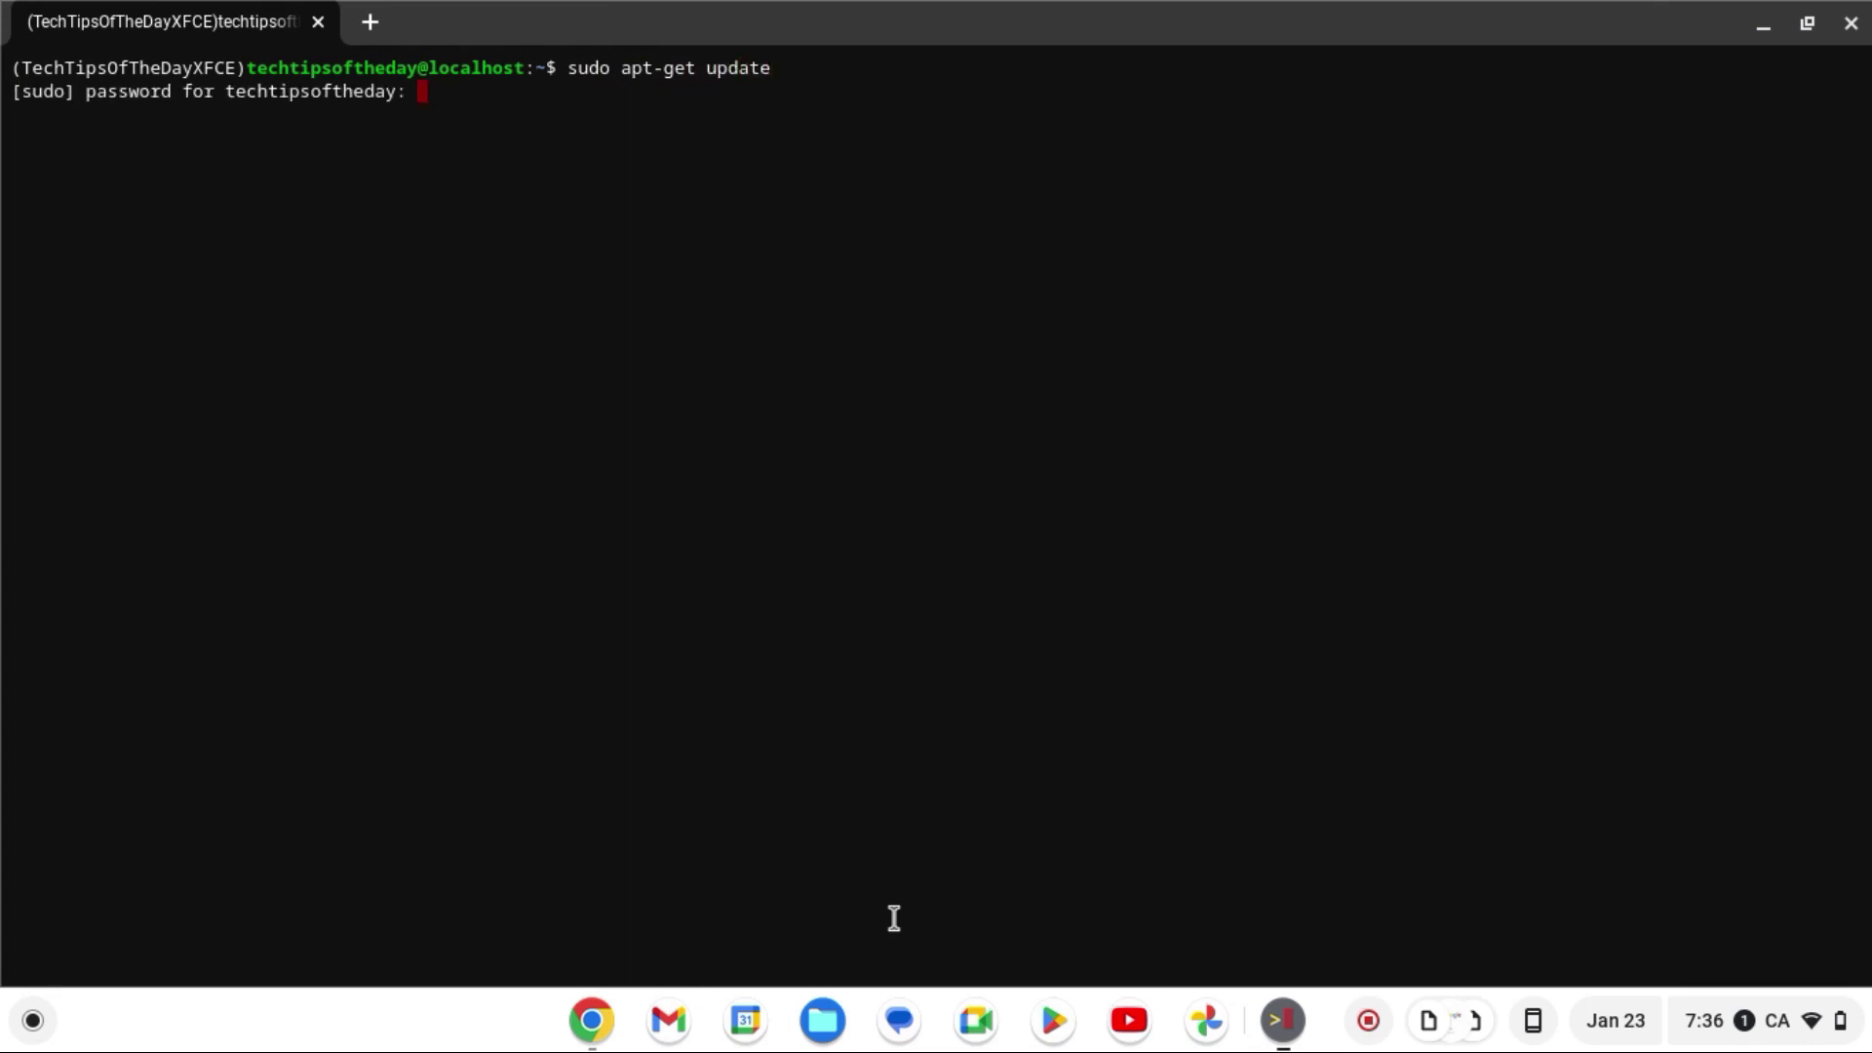
{"action": "key", "text": "Return"}
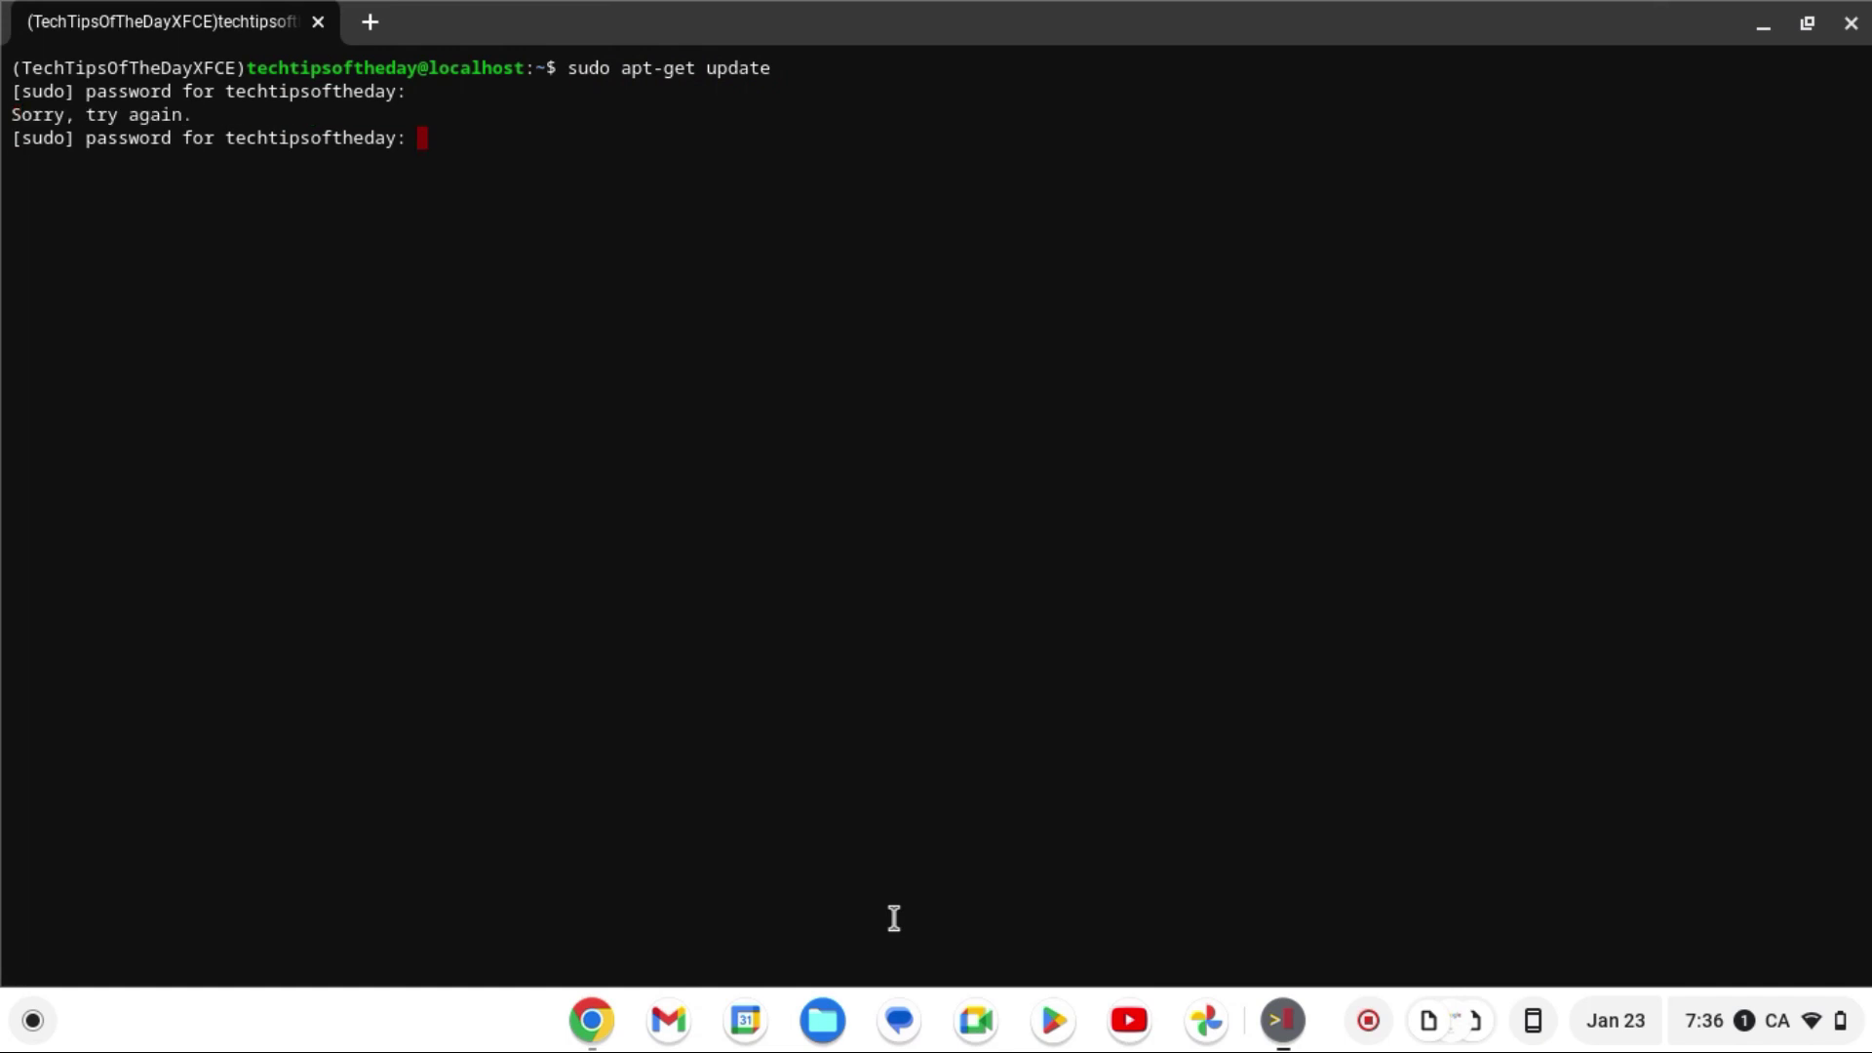
{"action": "key", "text": "Return"}
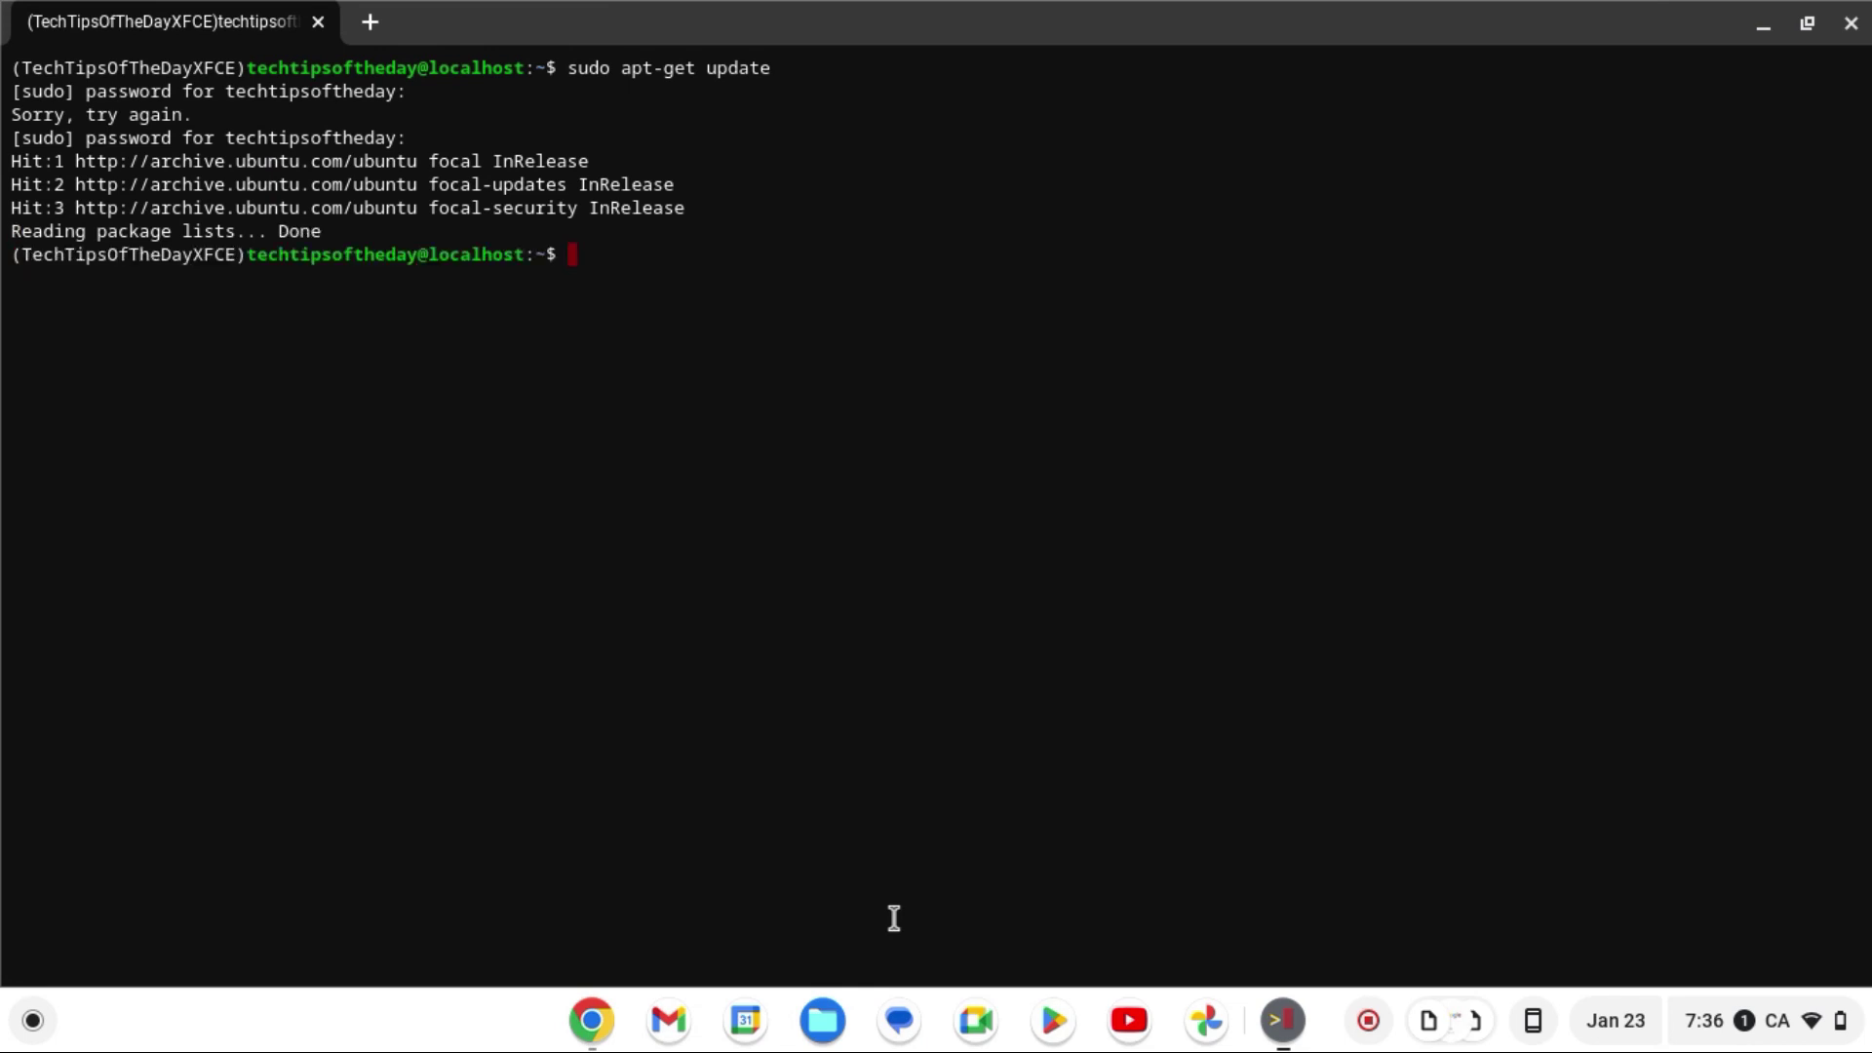
{"action": "type", "text": "clear"}
{"action": "key", "text": "Return"}
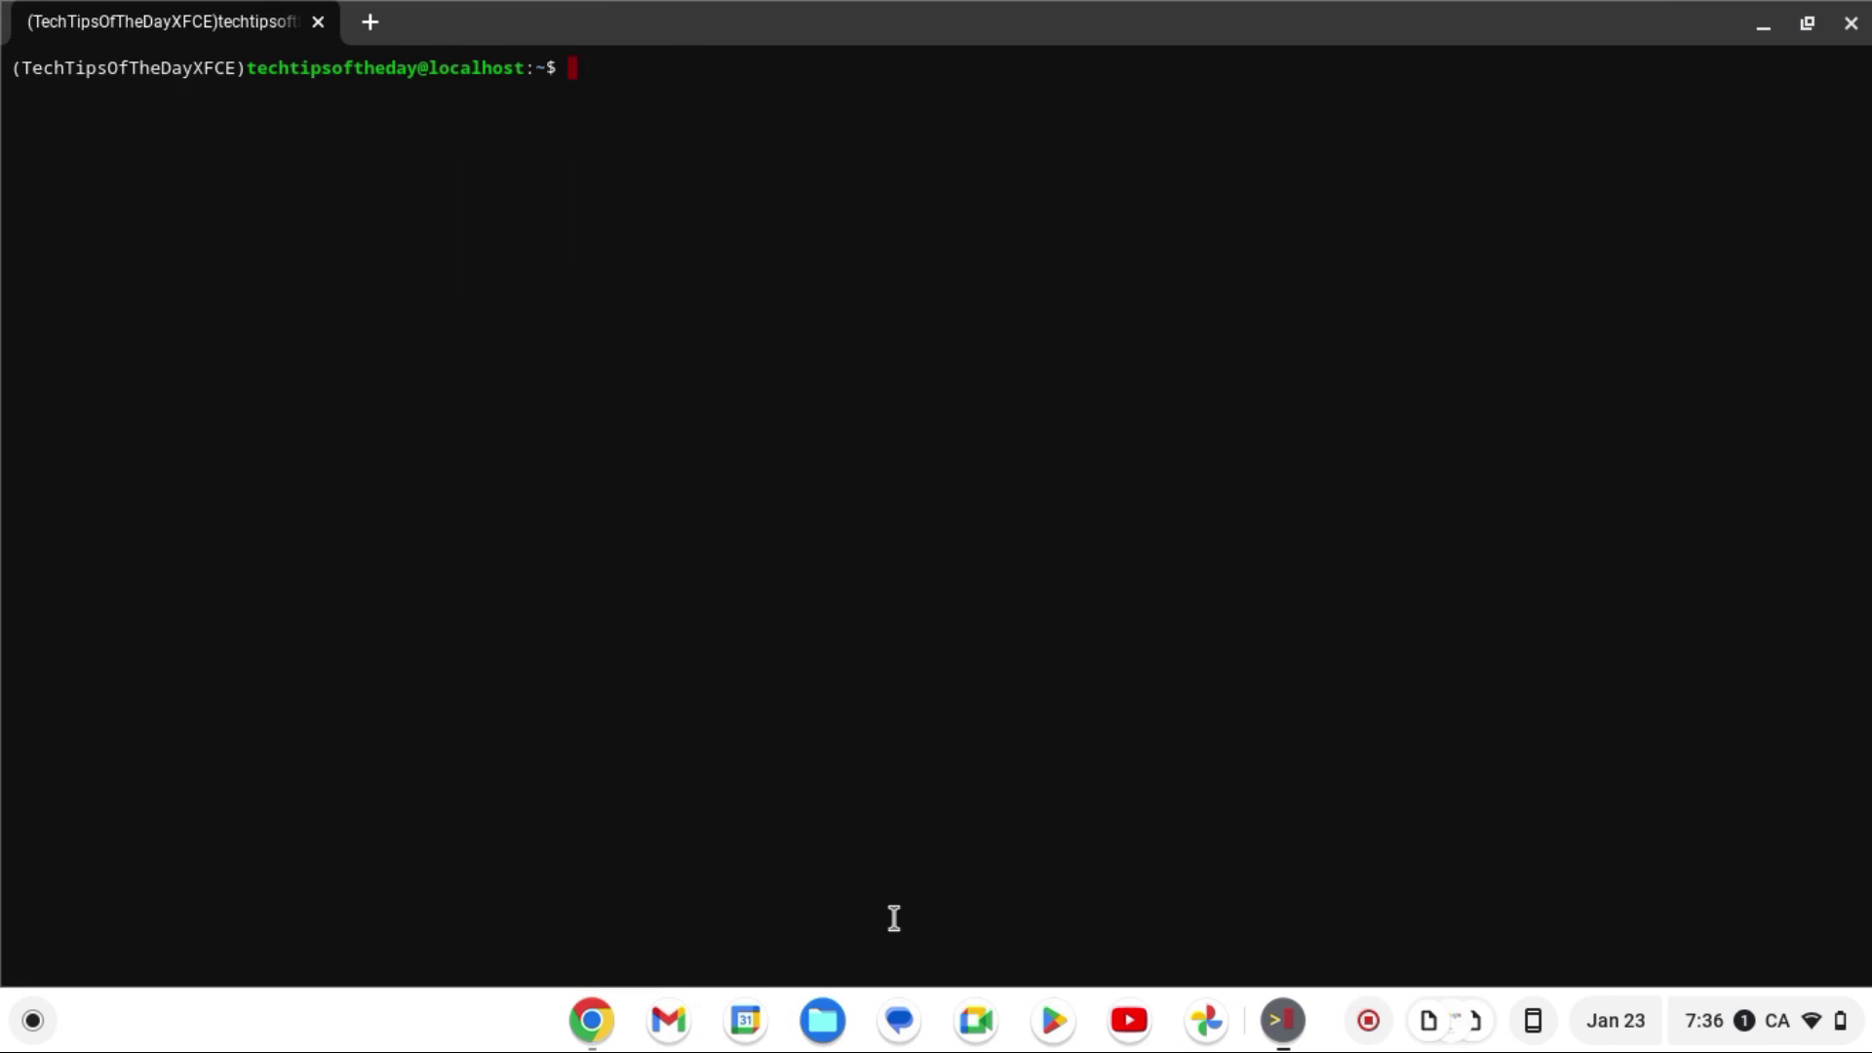
Run startxfce4 at the chroot prompt to start the Xfce desktop session.
{"action": "type", "text": "startsfce"}
{"action": "key", "text": "BackSpace"}
{"action": "key", "text": "BackSpace"}
{"action": "key", "text": "BackSpace"}
{"action": "key", "text": "BackSpace"}
{"action": "type", "text": "xfce4"}
{"action": "key", "text": "Return"}
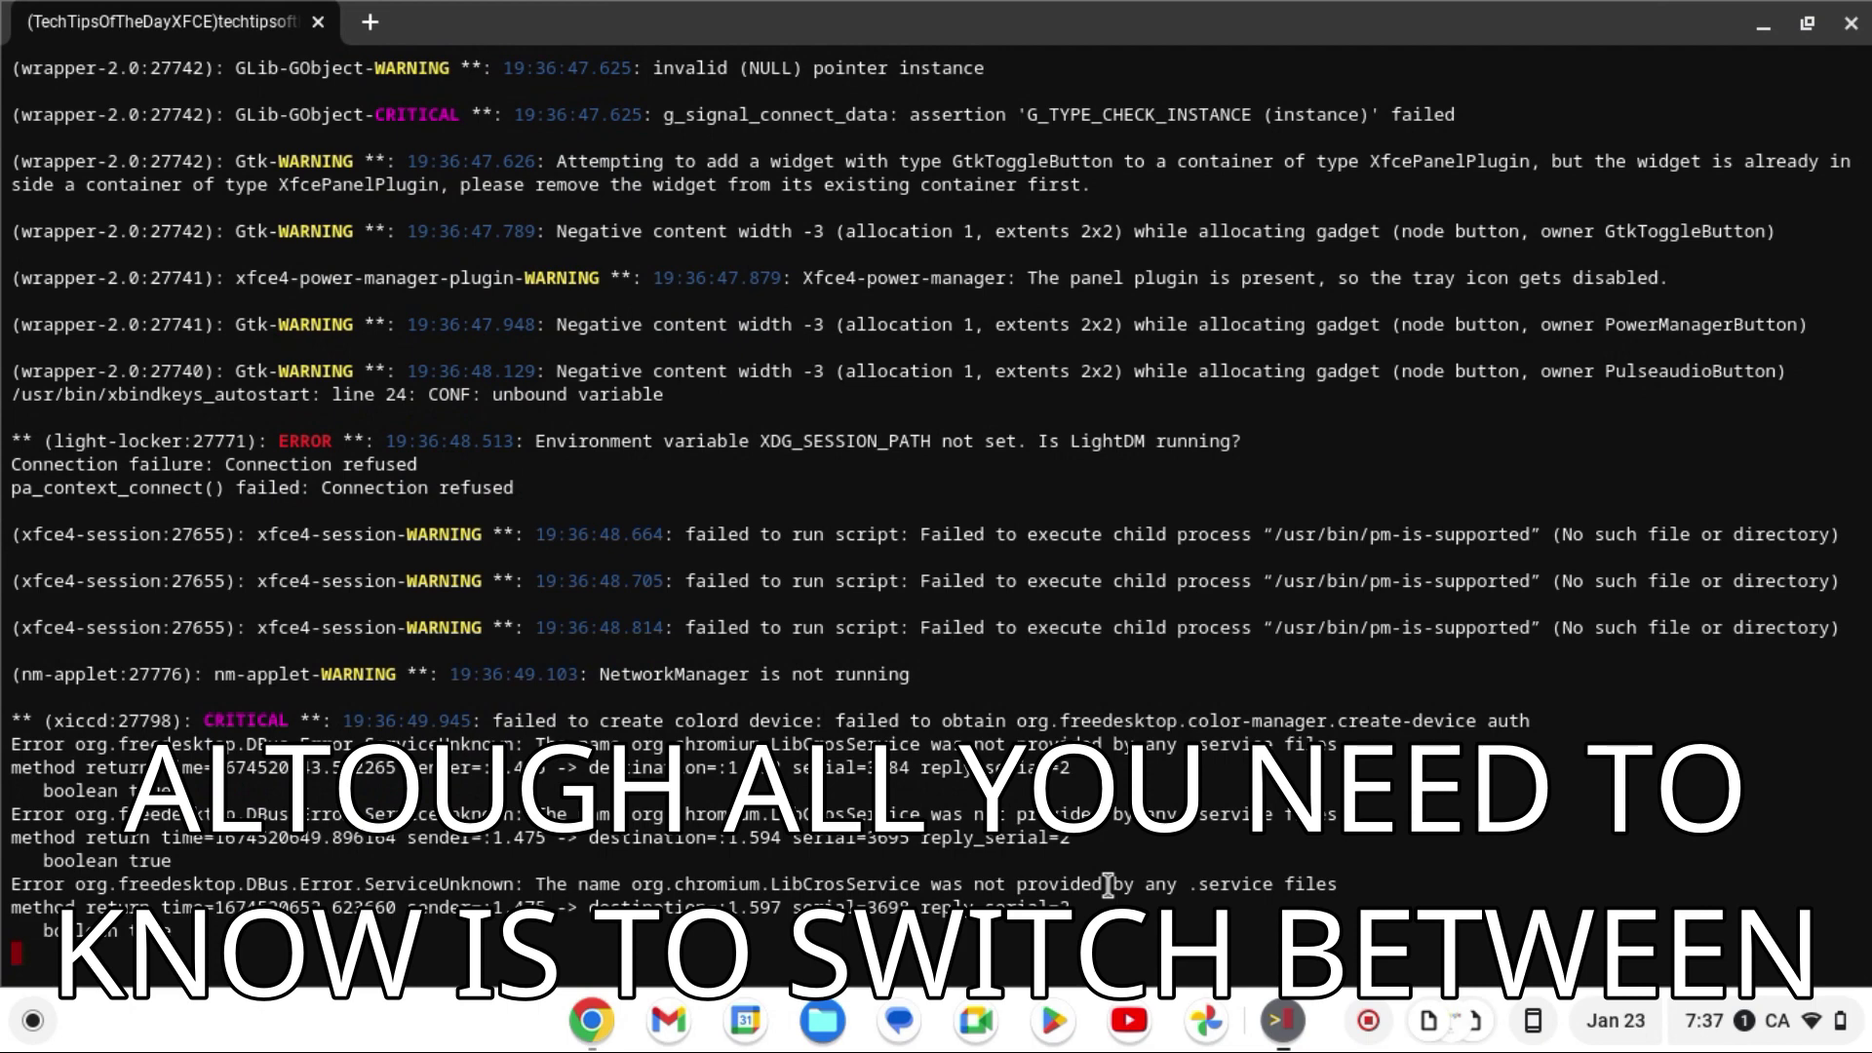
Minimize the terminal and scroll the crouton README to the edit-chroot and install-location sections.
{"action": "left_click", "coordinate": [1769, 26]}
{"action": "scroll", "coordinate": [1369, 450], "scroll_direction": "down", "scroll_amount": 15}
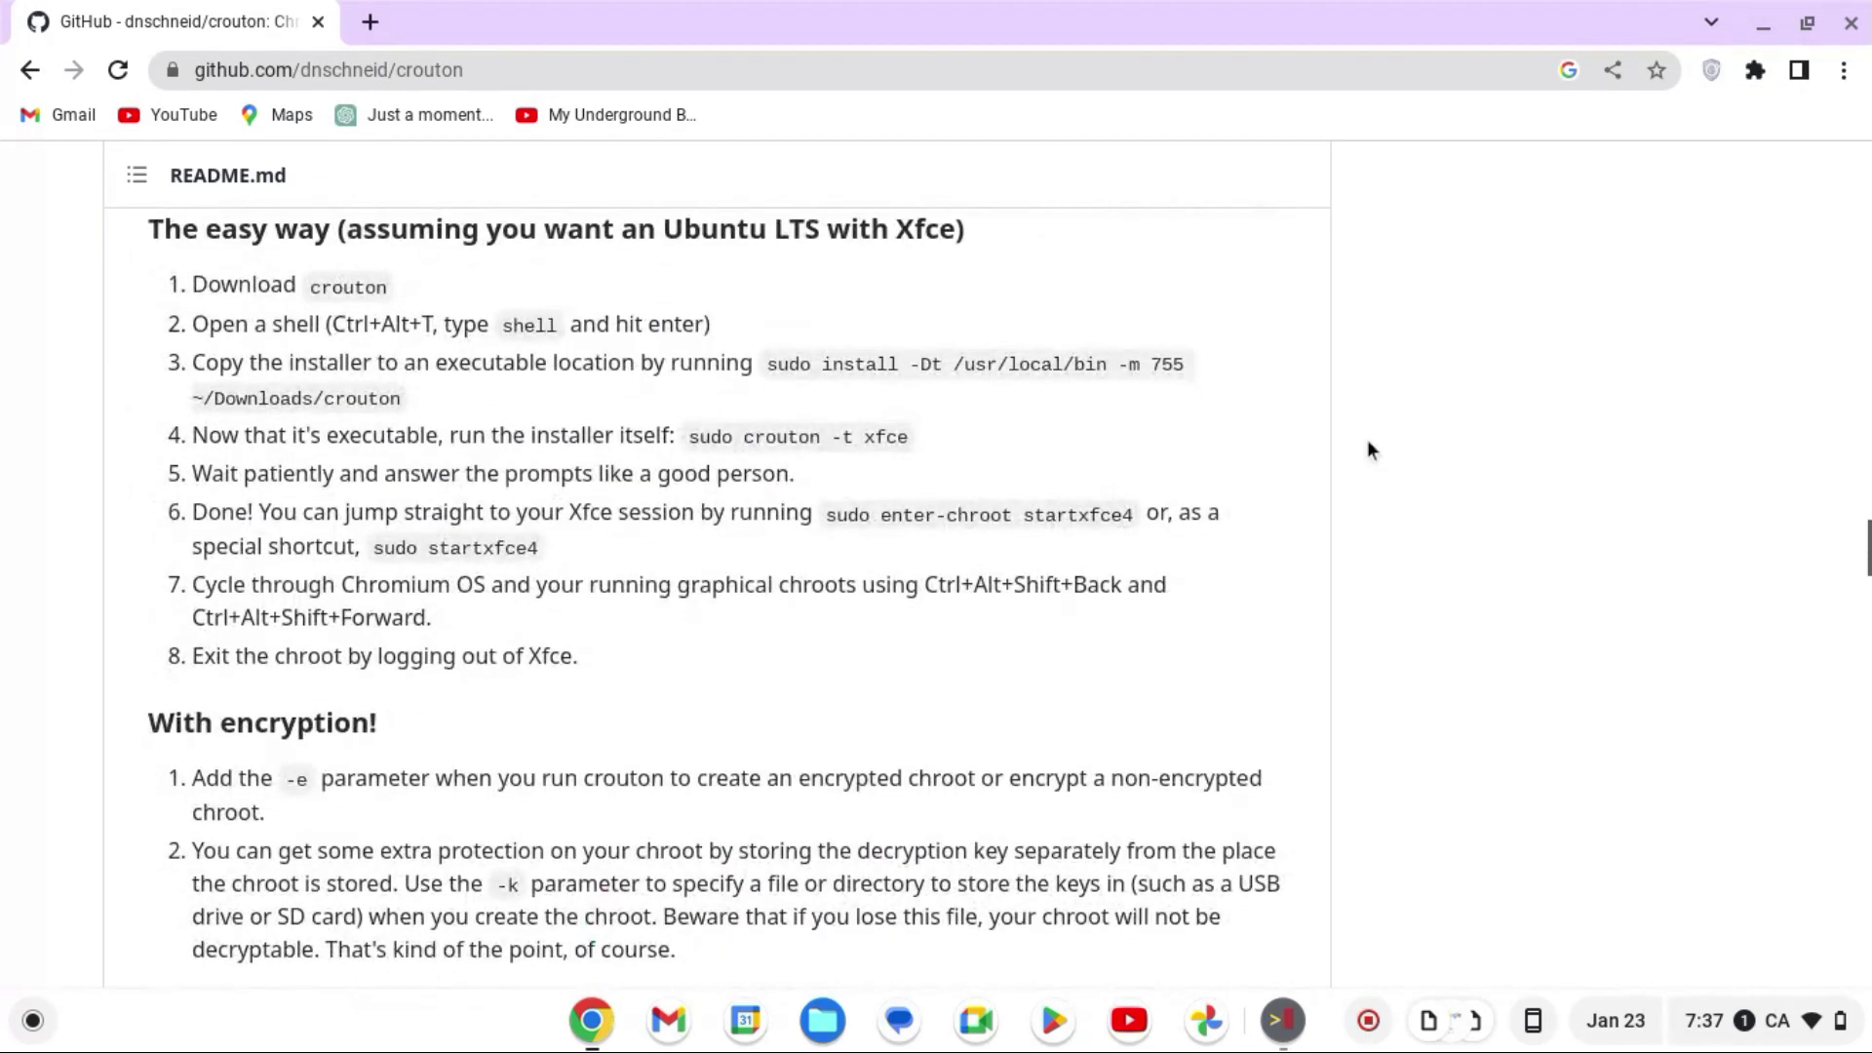
{"action": "scroll", "coordinate": [1369, 451], "scroll_direction": "down", "scroll_amount": 3}
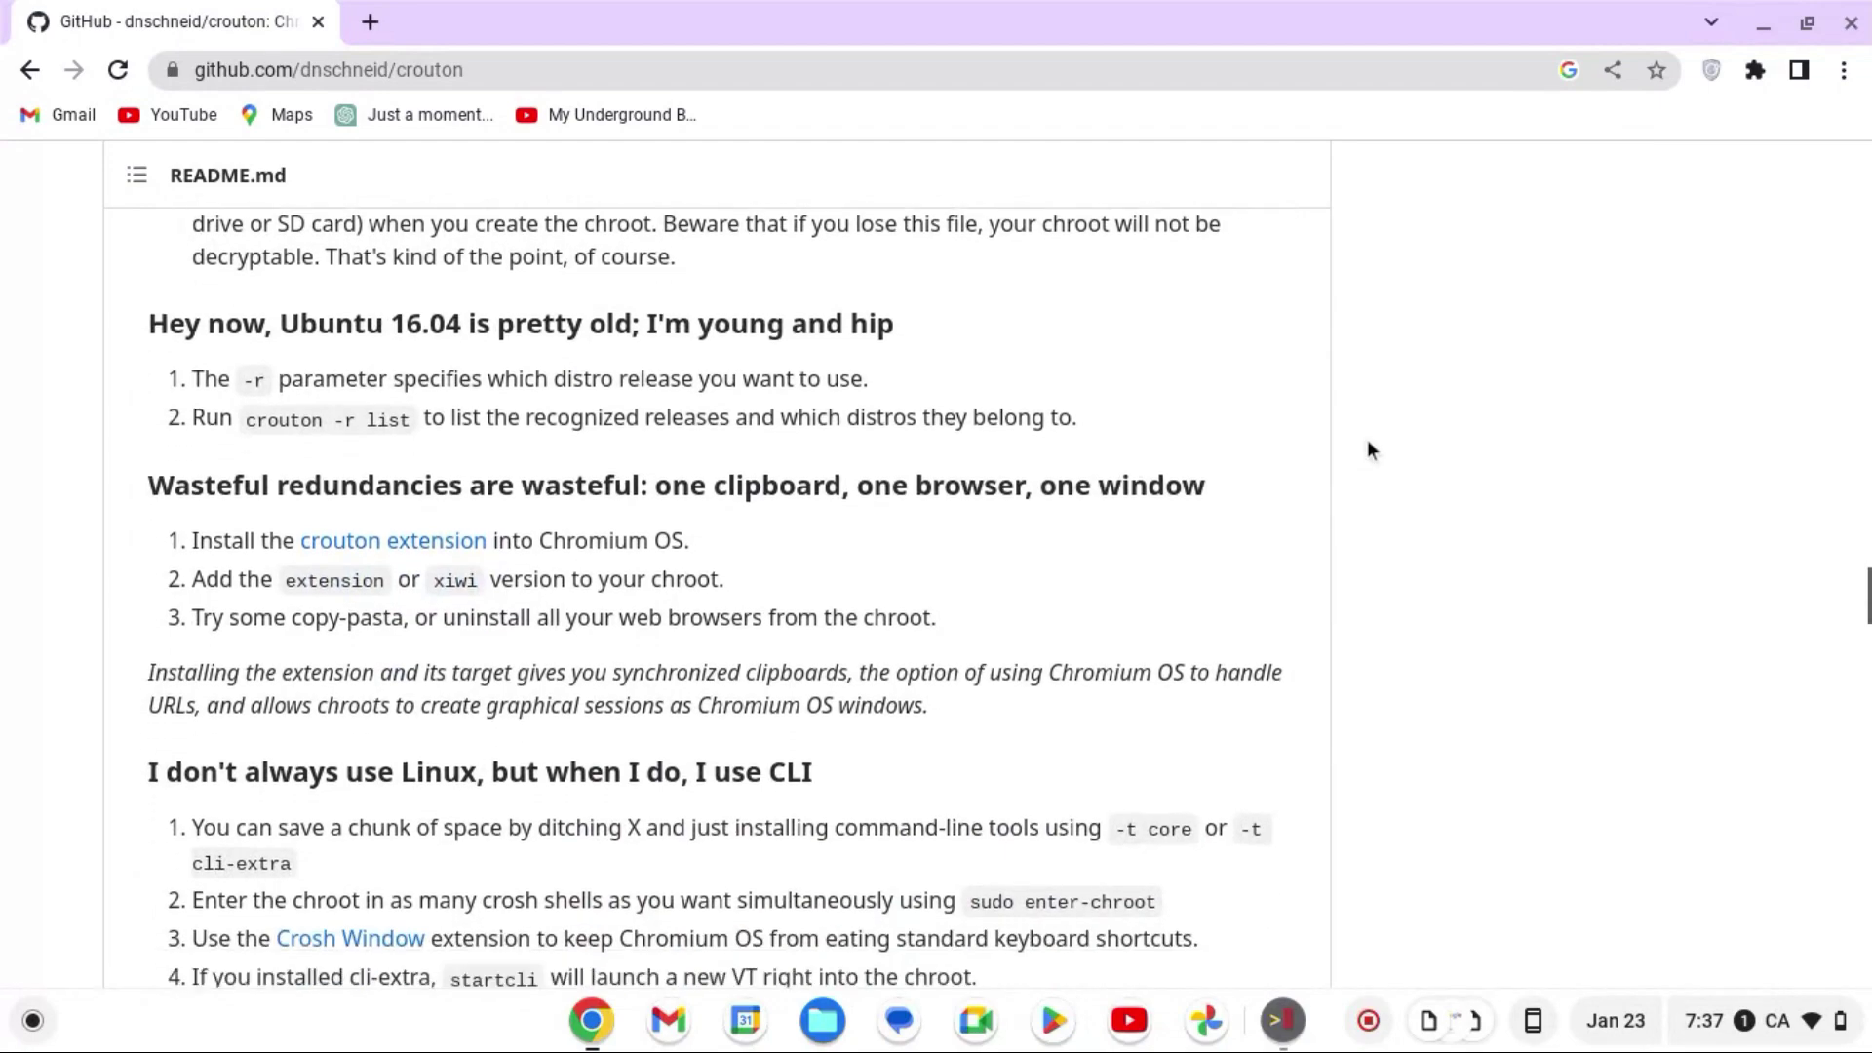
{"action": "scroll", "coordinate": [1368, 444], "scroll_direction": "down", "scroll_amount": 6}
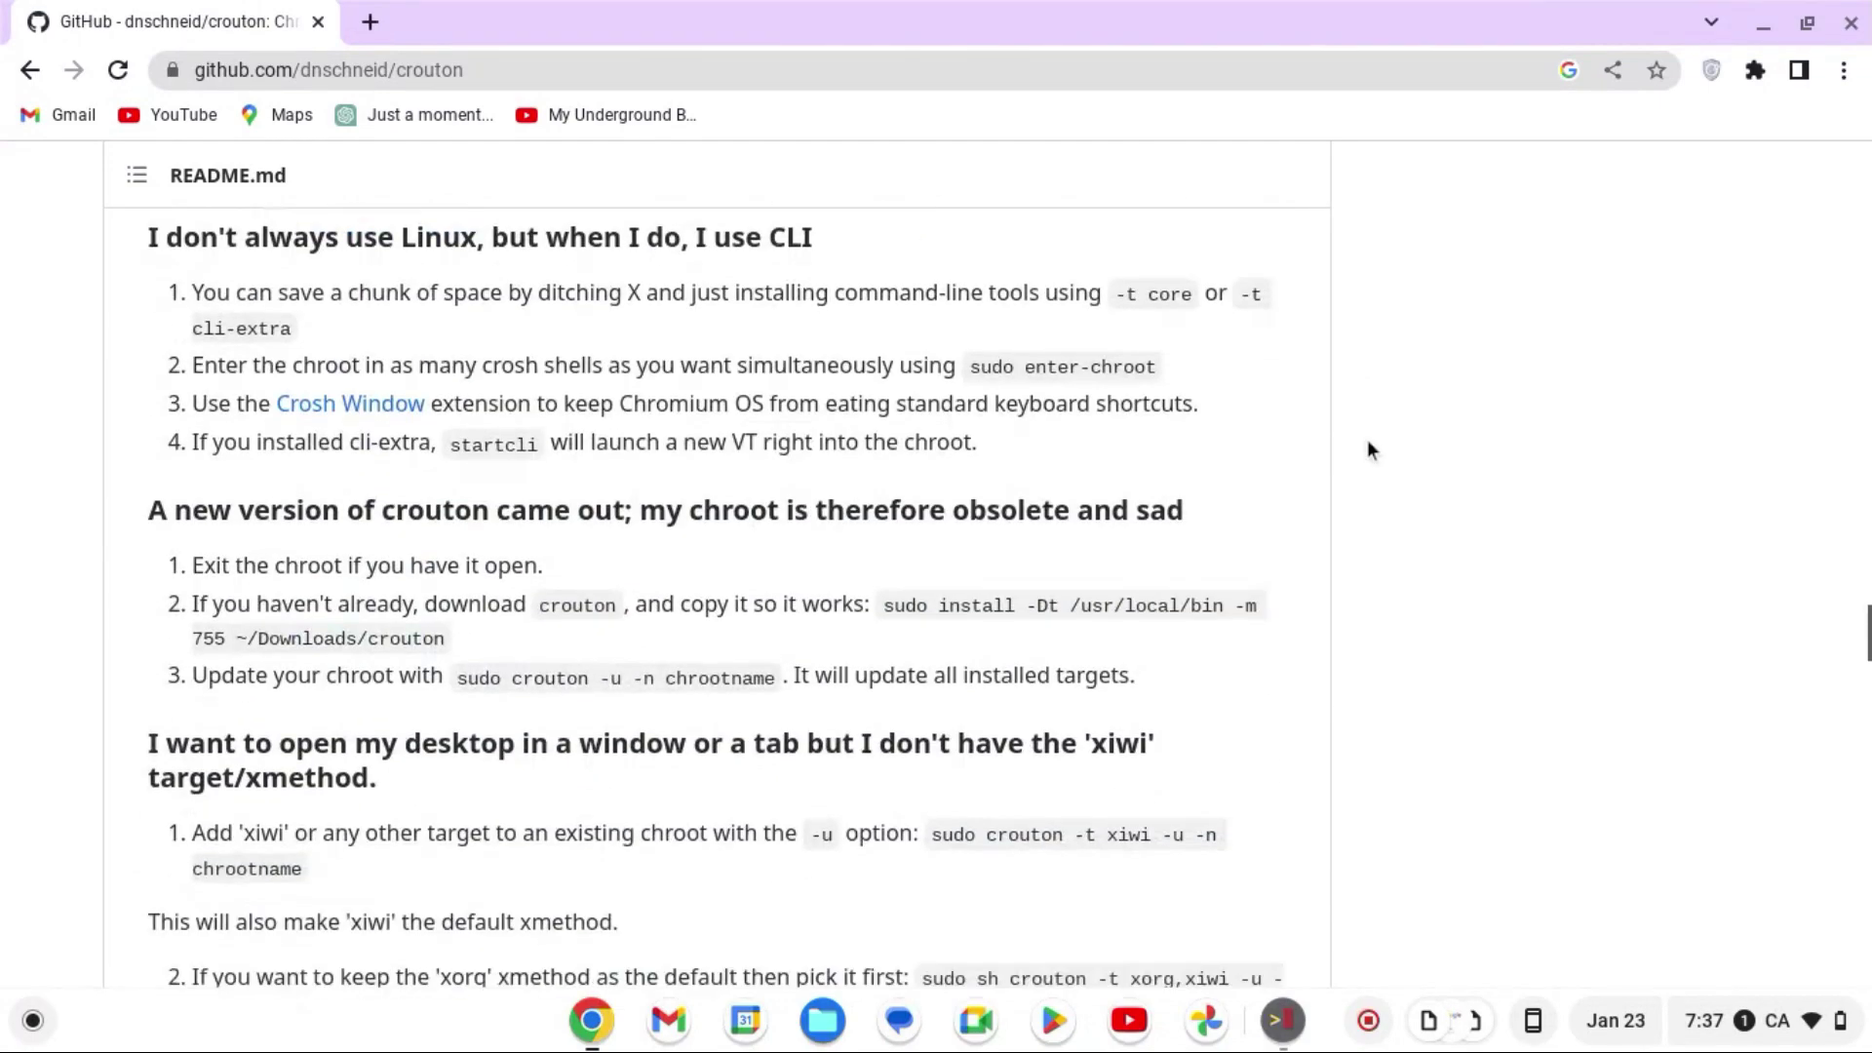
{"action": "scroll", "coordinate": [1368, 443], "scroll_direction": "down", "scroll_amount": 10}
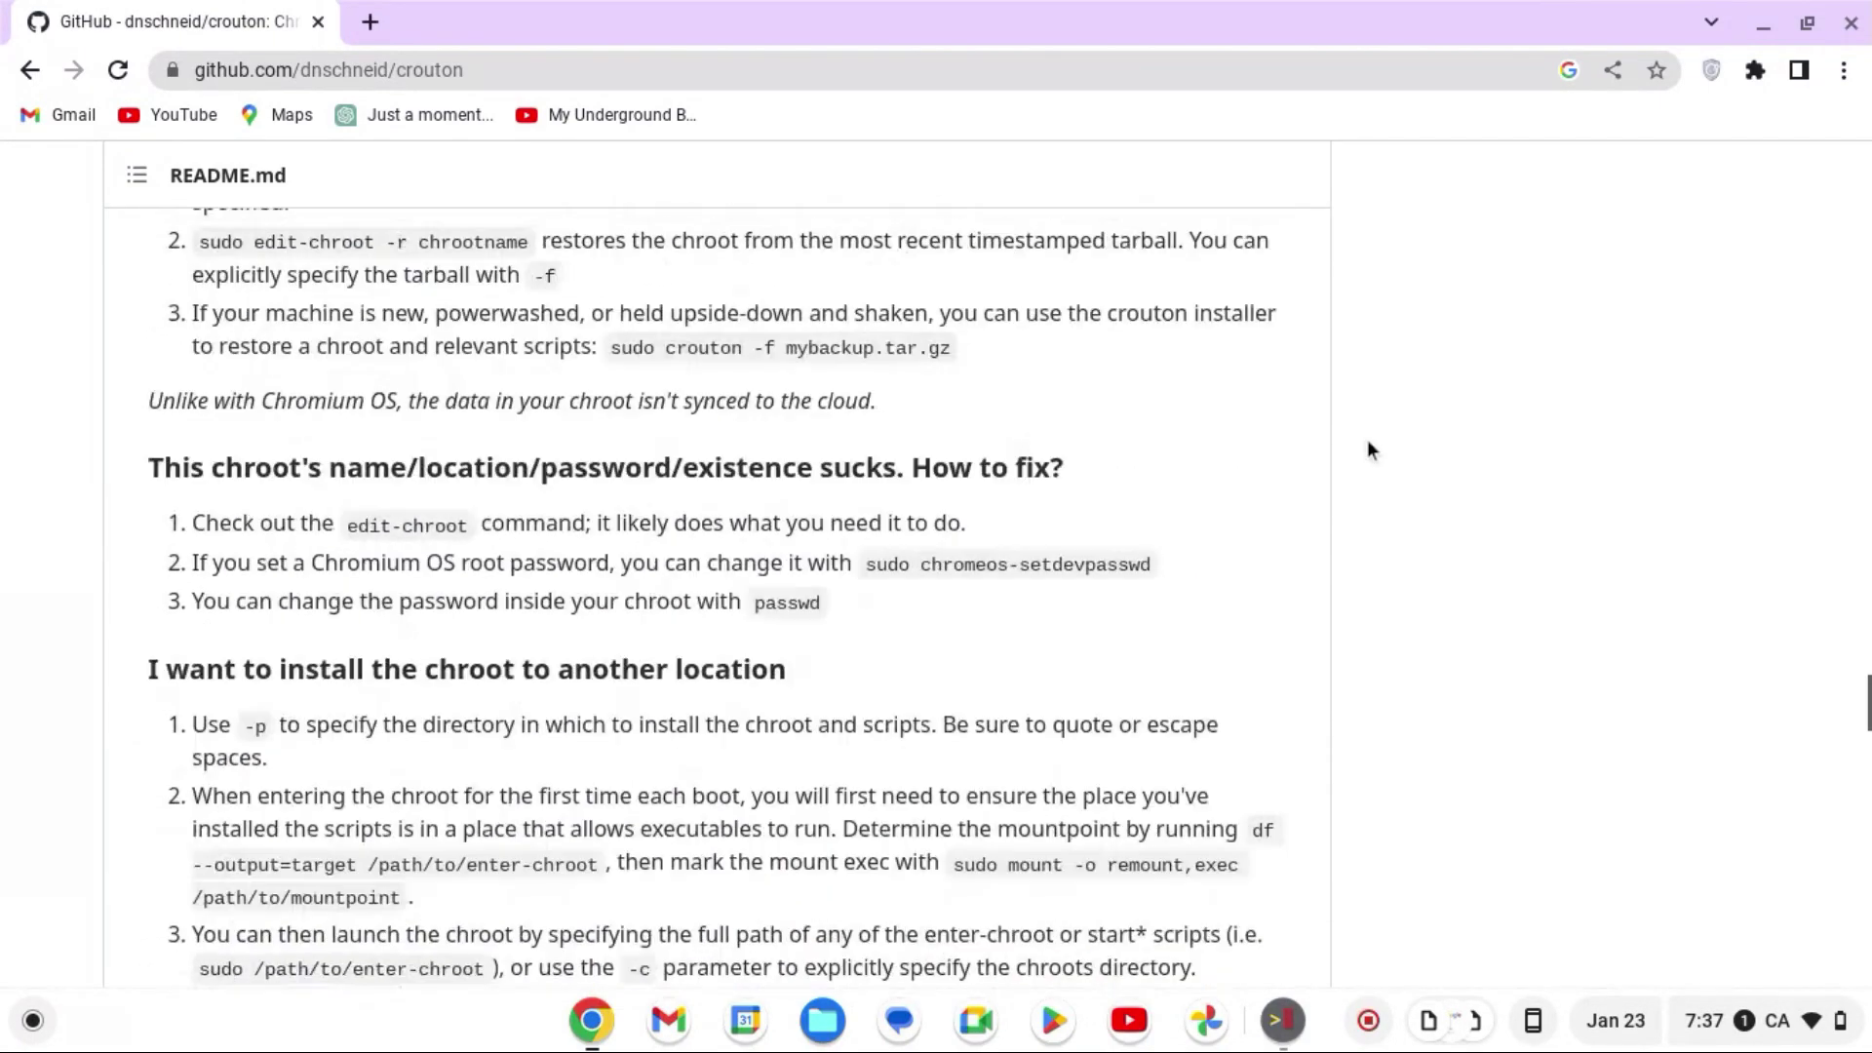